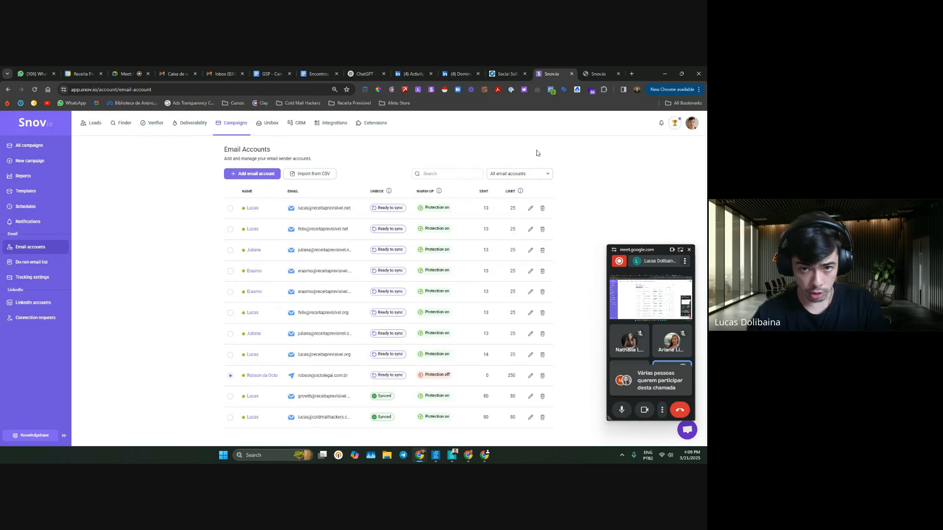
- Open zapmail.ai in a new browser tab and go to the account's dashboard
key(ctrl+t)
text(zapmail.ai)
key(Return)
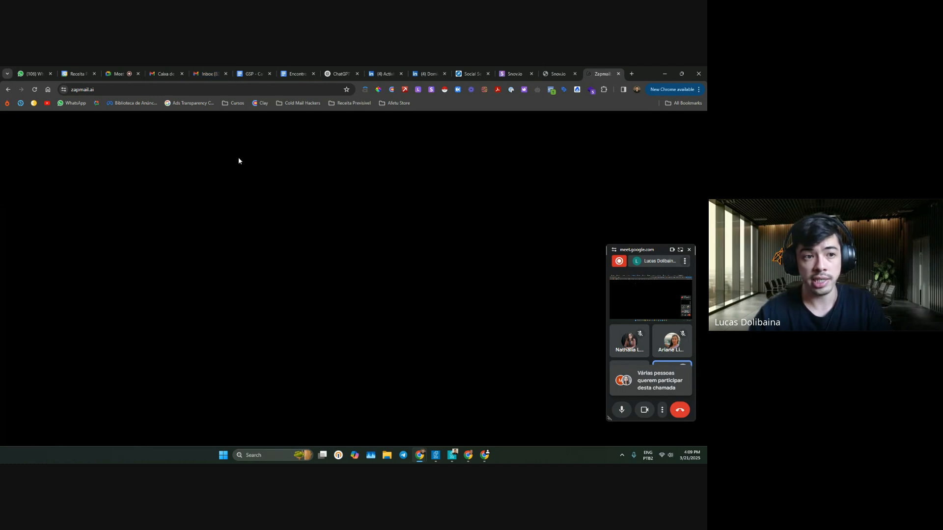
click(610, 124)
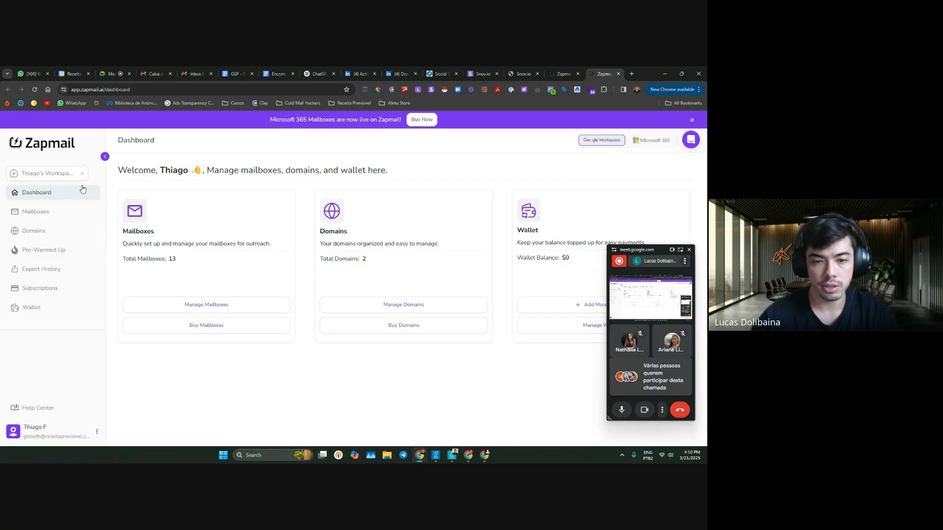
- Open the mailboxes overview and look through the Google Workspace mailboxes listed for receitaprevisivel.net
drag(34, 212, 35, 226)
click(30, 213)
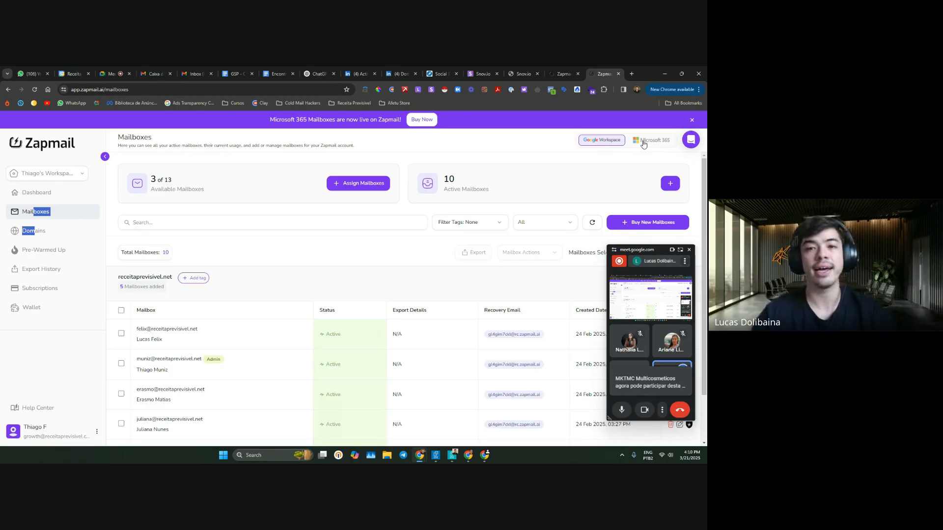
click(546, 151)
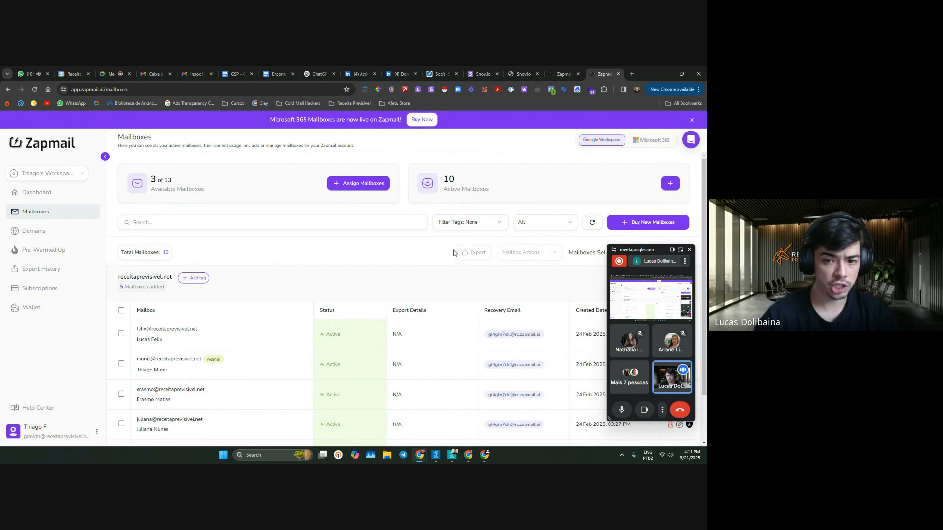
scroll(344, 300, down, 2)
scroll(345, 310, up, 2)
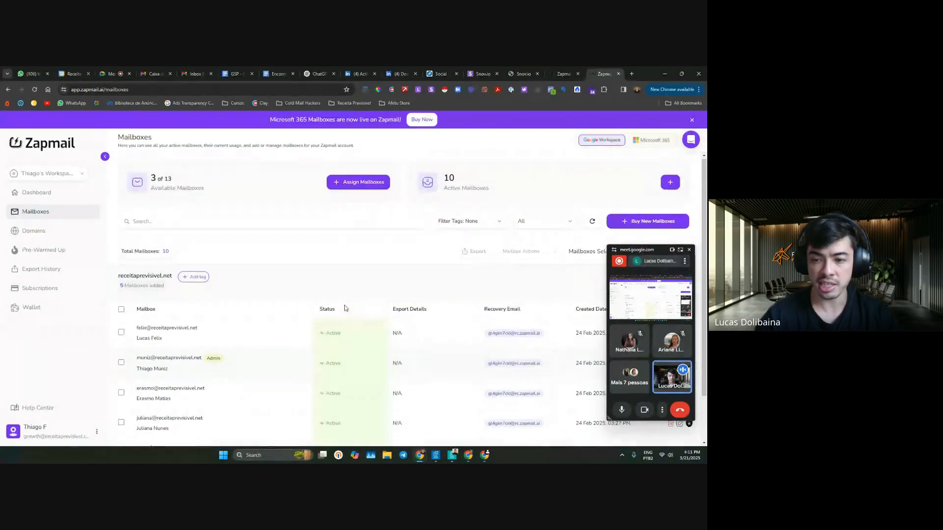
- Open the Pre-Warmed Up page and read the description of the pre-warmed mailbox offer
click(32, 252)
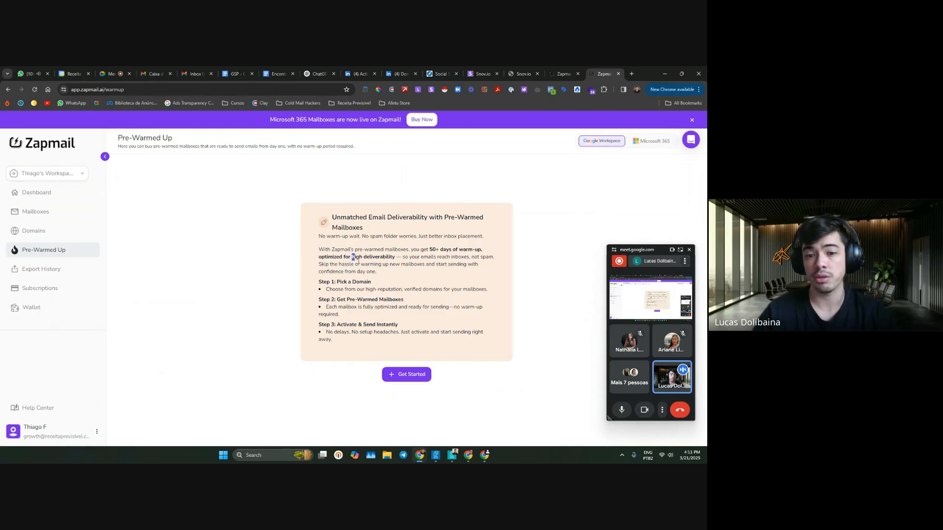
drag(358, 260, 386, 274)
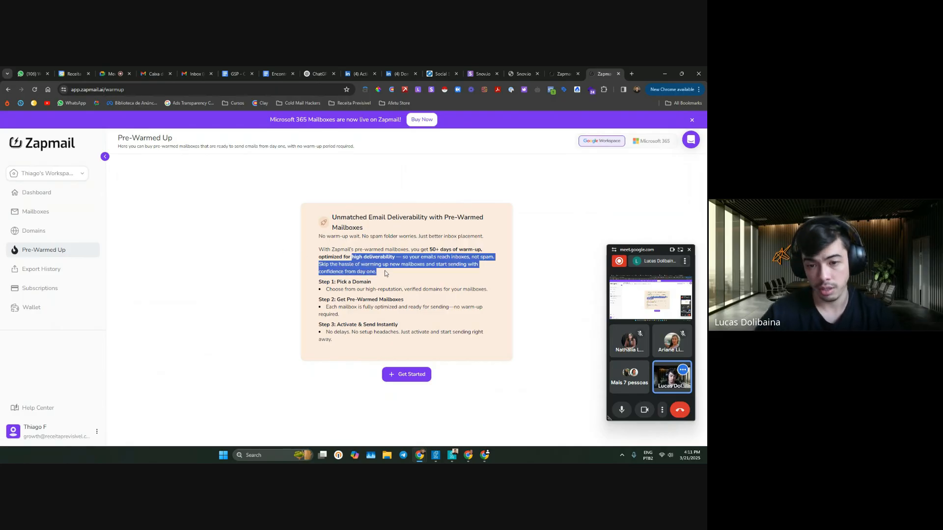
click(174, 192)
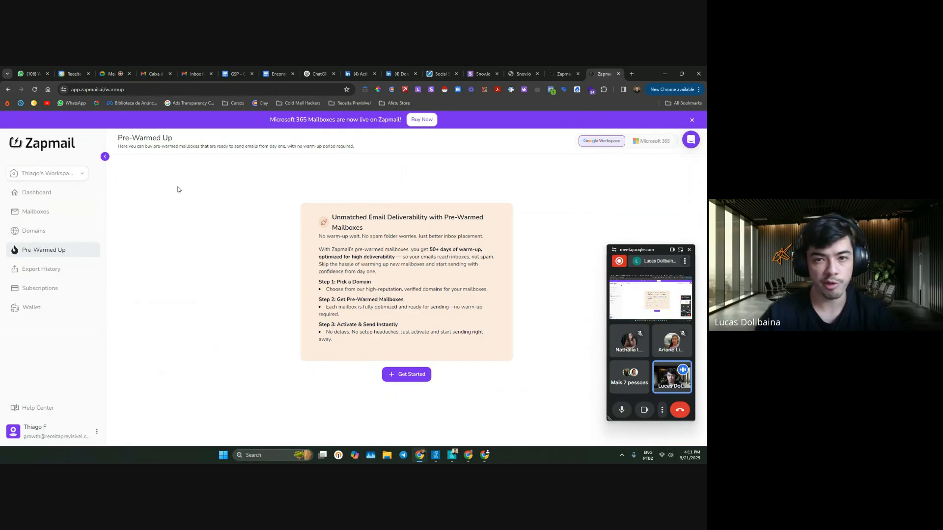
- Switch to the Portuguese-language Snov.io account in the other browser window and view its email warm-up (Aquecimento de e-mail) page
click(481, 74)
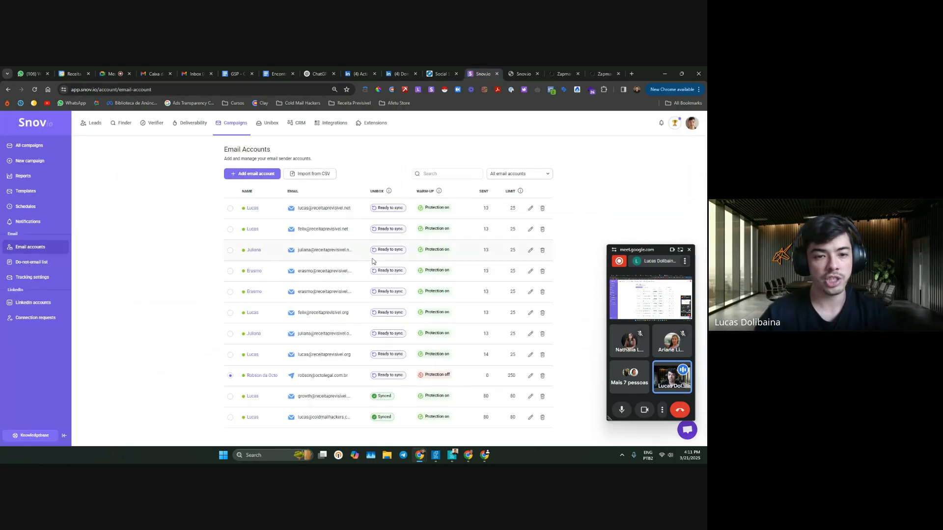
click(485, 455)
click(179, 71)
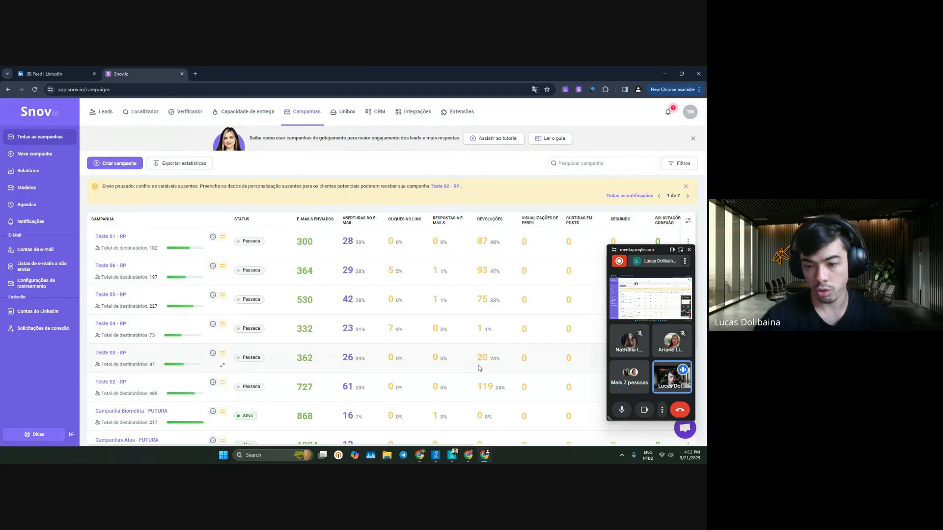
click(256, 111)
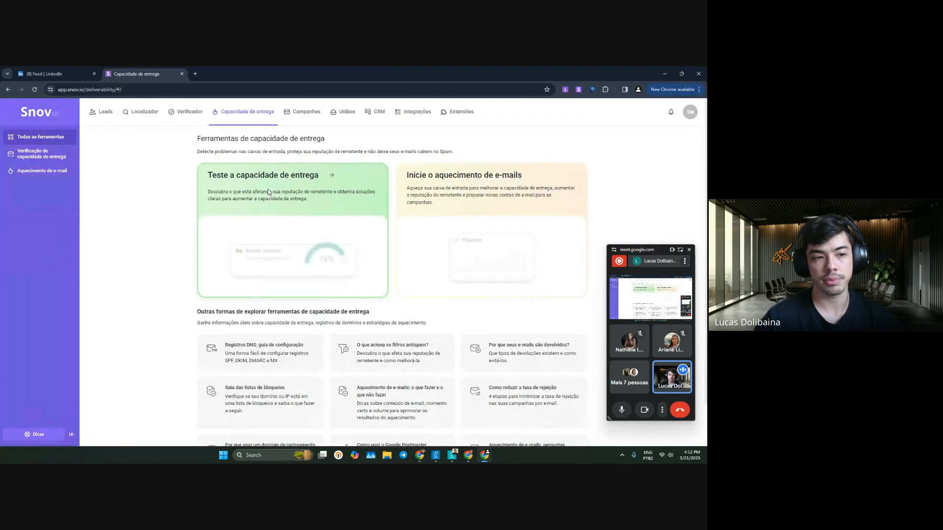
click(63, 171)
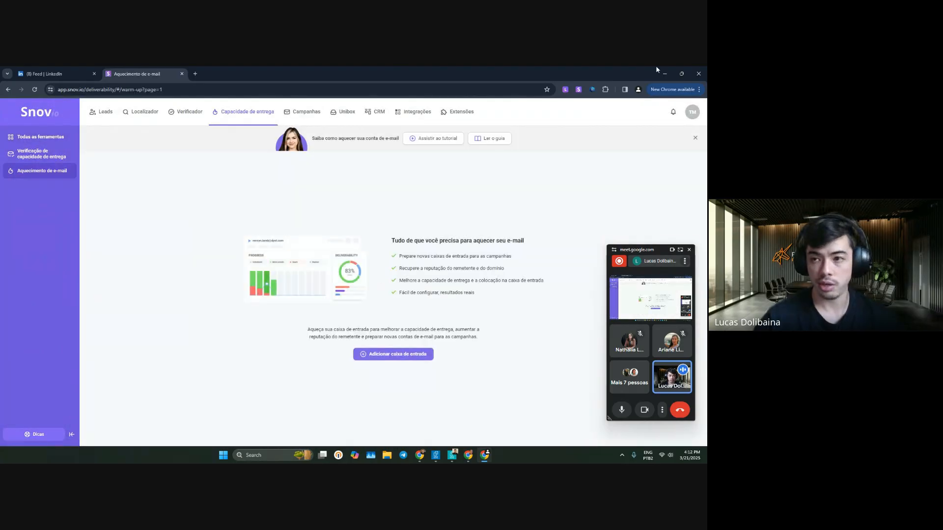
- Return to the English-language Snov.io account and view its Email Warm-up mailbox list, moving the meeting window off the deliverability scores
click(660, 68)
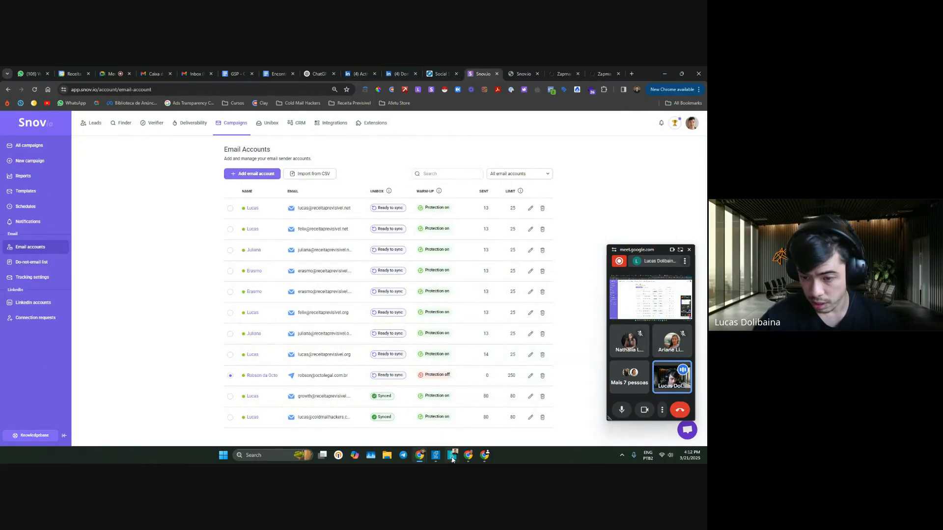
click(184, 128)
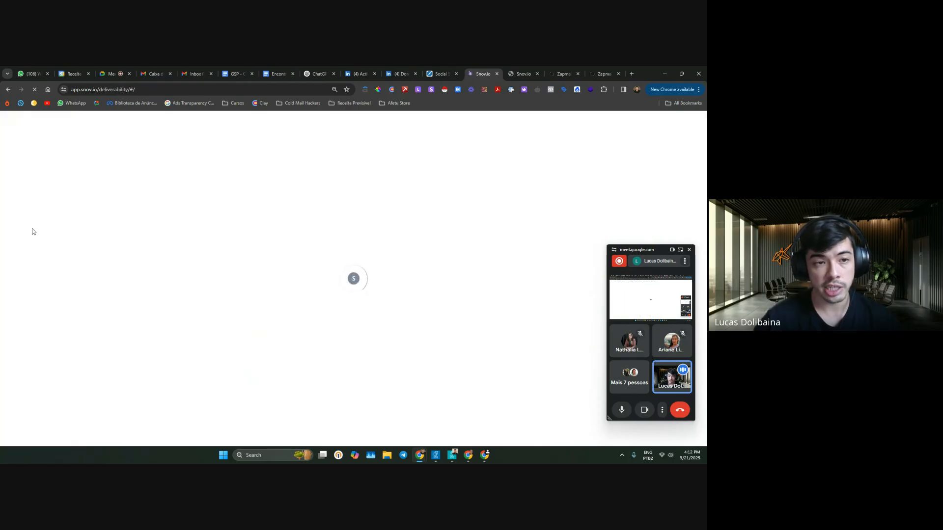
click(29, 175)
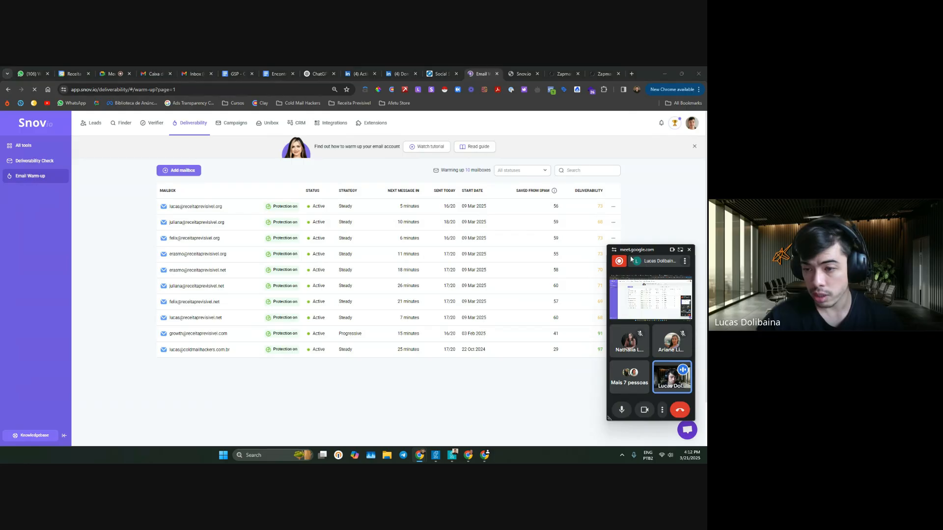
drag(631, 259, 659, 265)
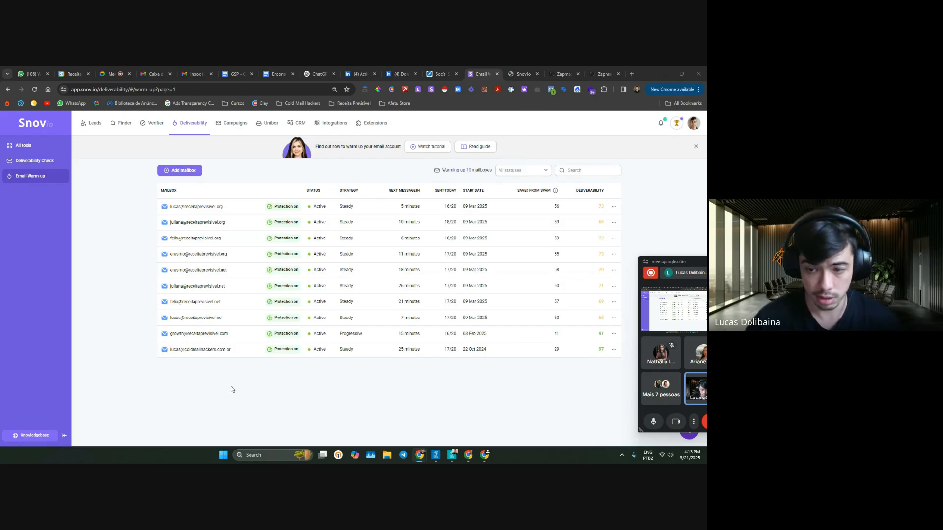
- Check the Sales Engagement outline in the Encontros Snovio document, and return to Zapmail to review the receitaprevisivel.net mailboxes
click(278, 71)
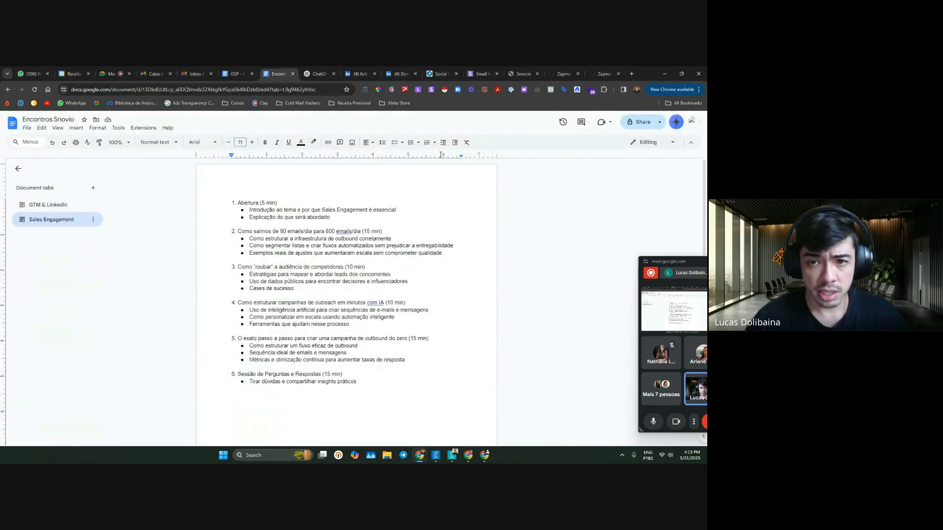
click(554, 72)
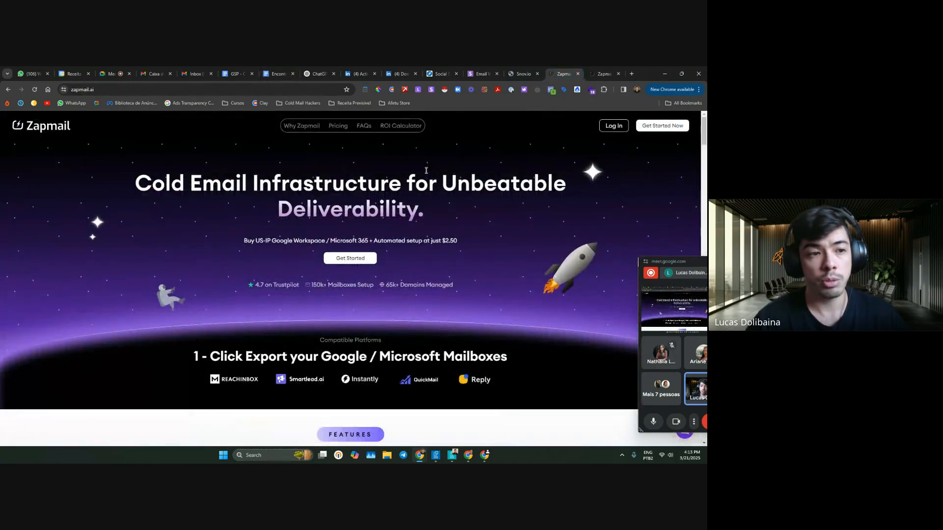
click(607, 73)
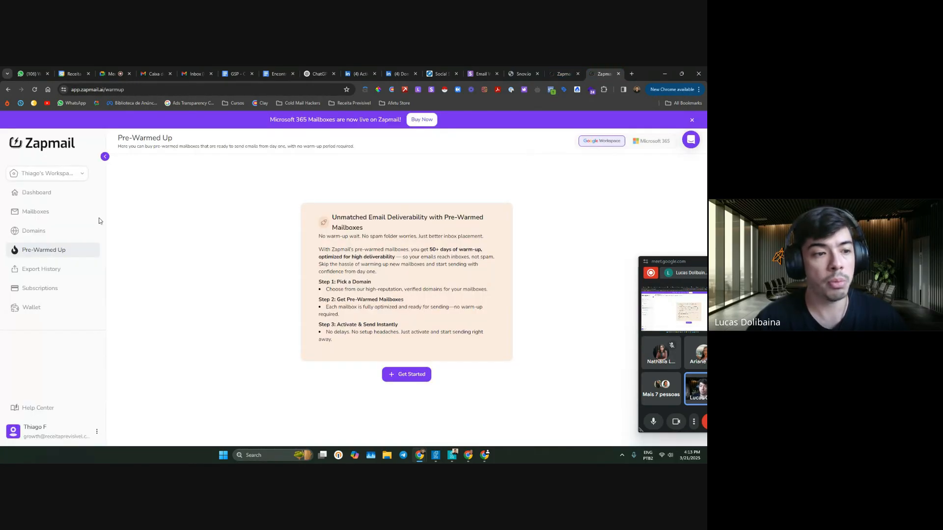
click(55, 215)
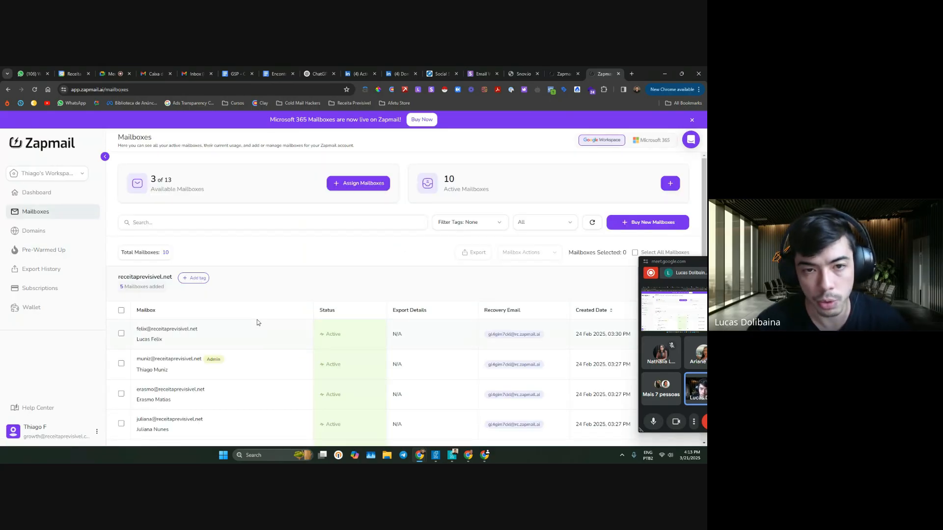
scroll(334, 241, down, 1)
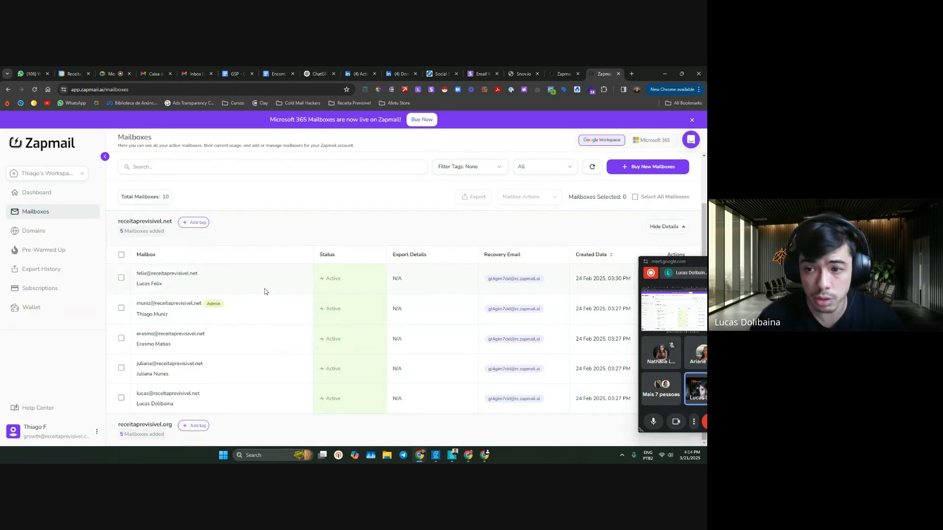
scroll(278, 263, up, 2)
scroll(167, 271, down, 2)
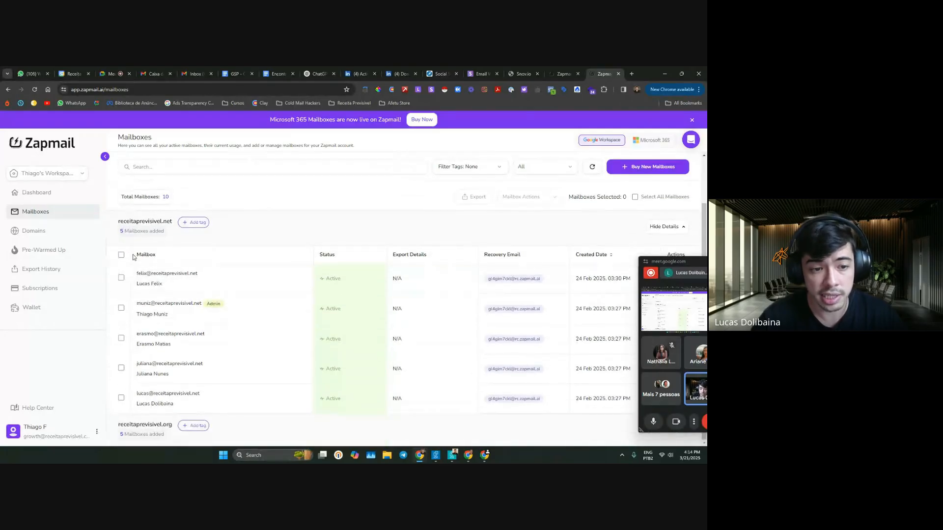
- Select all receitaprevisivel.net mailboxes, view the Google Authenticator code for the first one, and close the code dialog
click(120, 255)
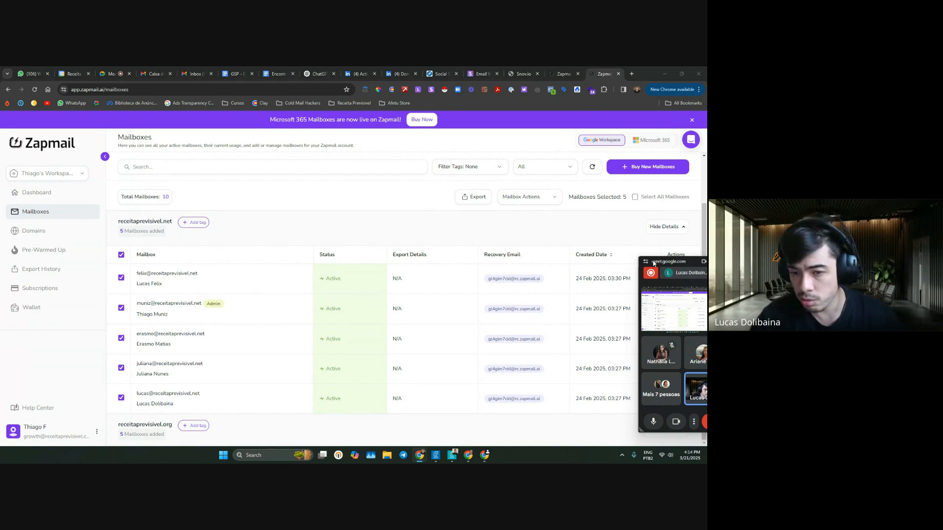
drag(677, 262, 339, 241)
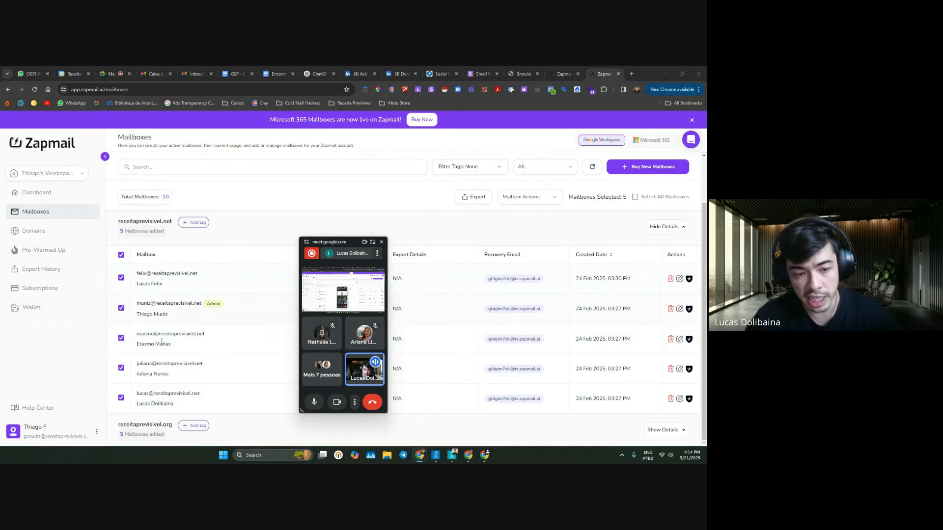
click(688, 280)
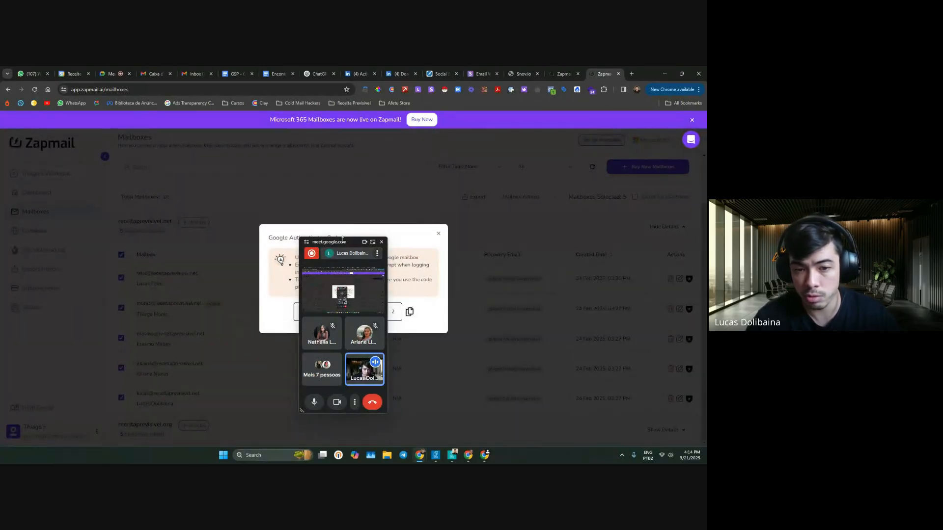
drag(342, 239, 130, 232)
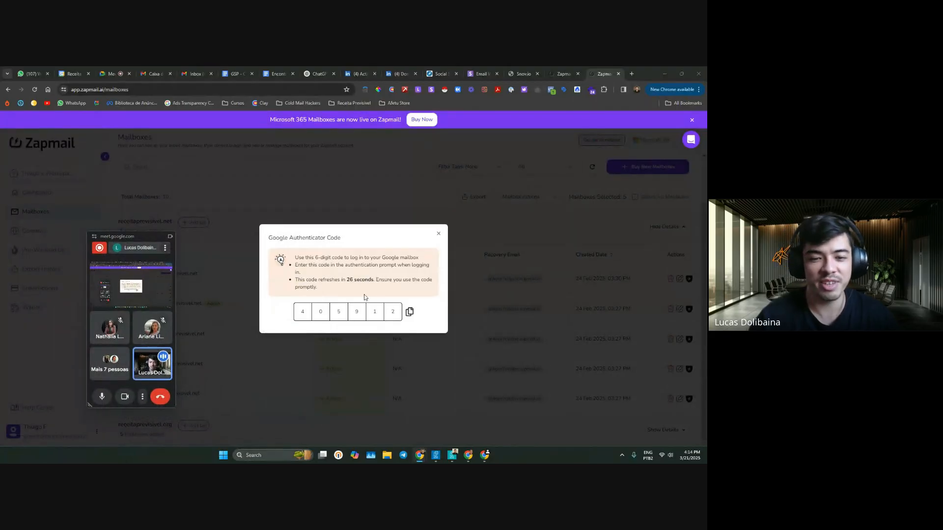
click(490, 309)
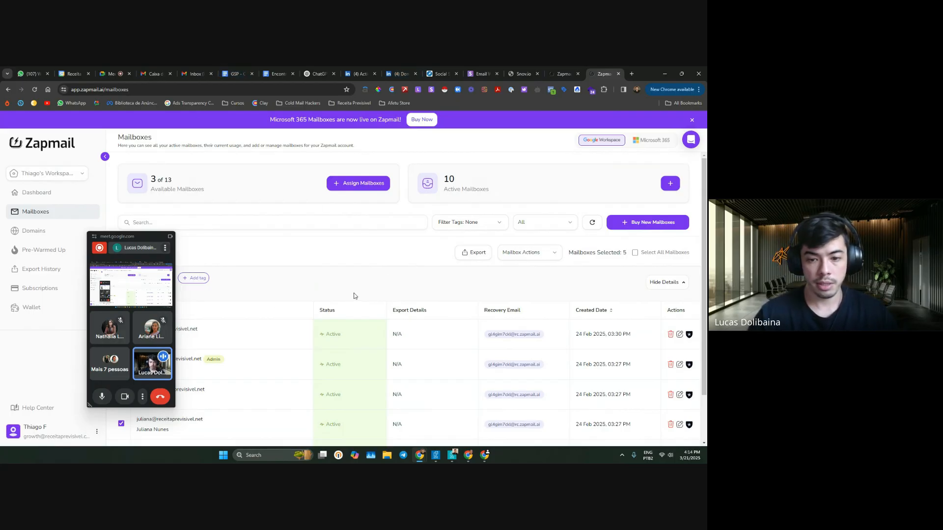
- Open the domains overview and examine the forwarding, DMARC email, catch-all email, DNS records and nameservers of both domains
drag(118, 240, 328, 243)
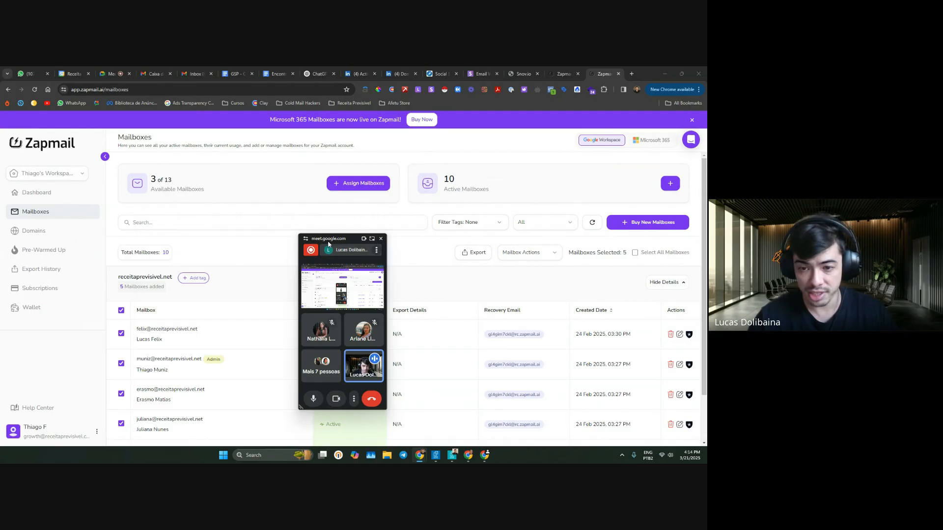
click(41, 231)
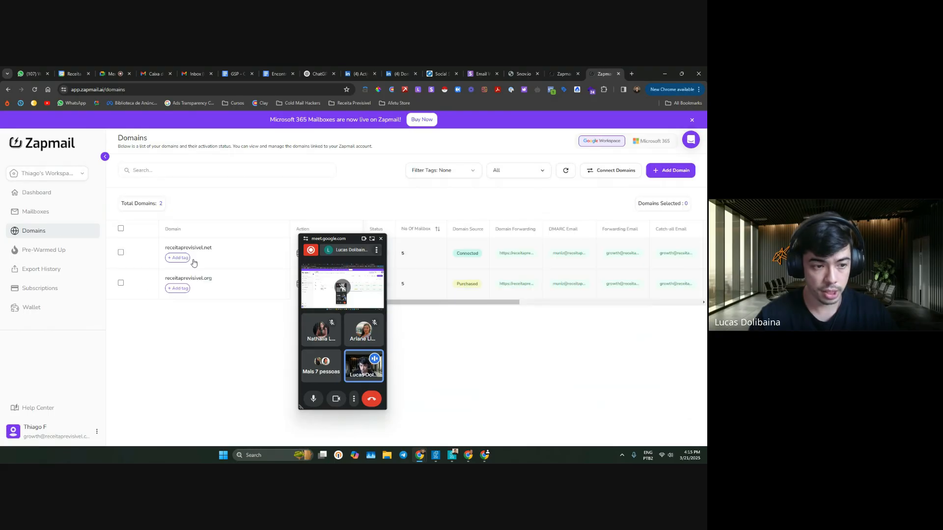
drag(327, 241, 168, 308)
drag(406, 303, 509, 311)
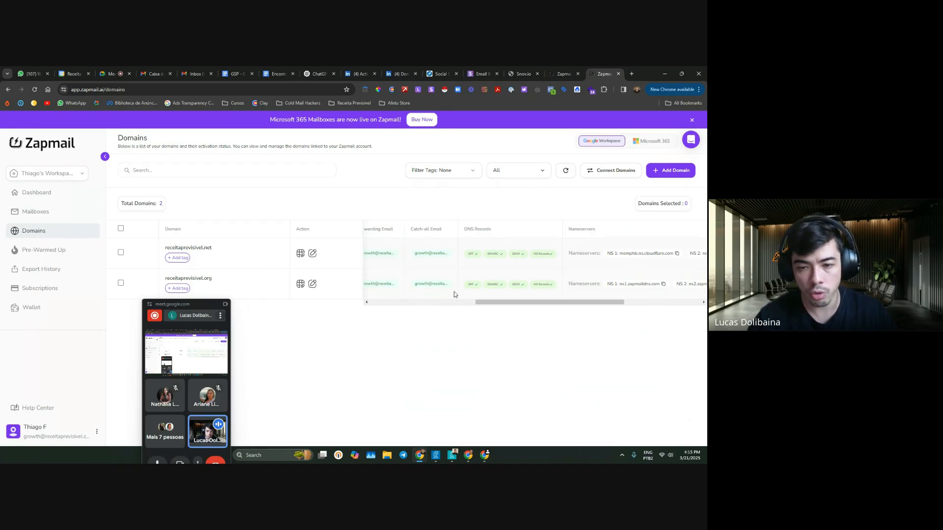
drag(530, 308, 465, 307)
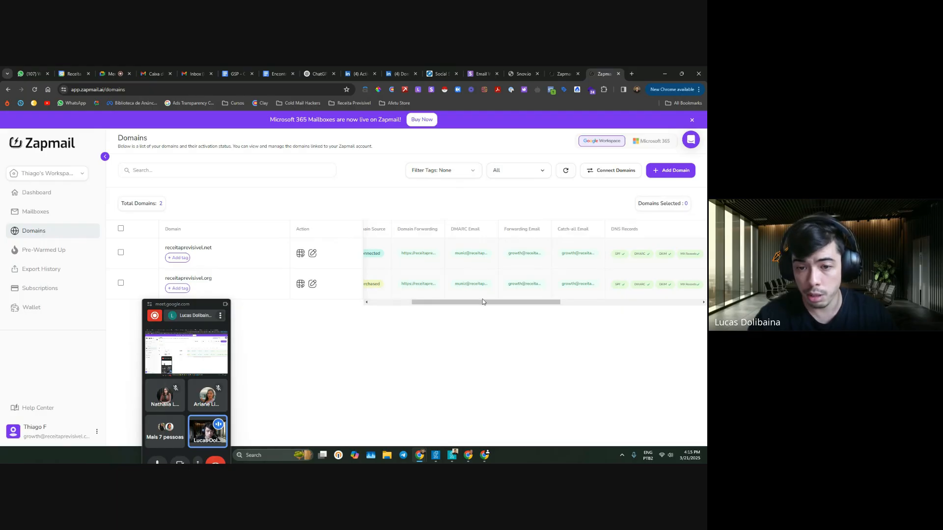
drag(480, 301, 446, 303)
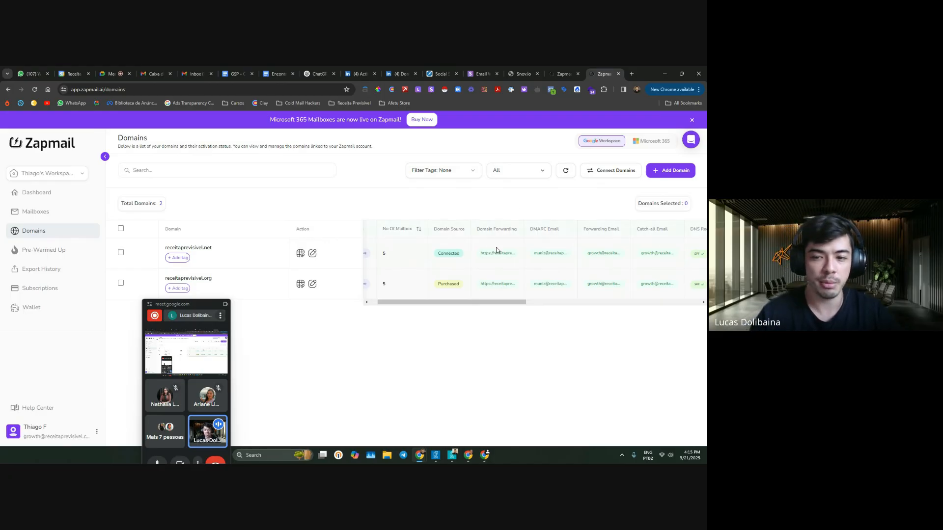
drag(475, 302, 497, 311)
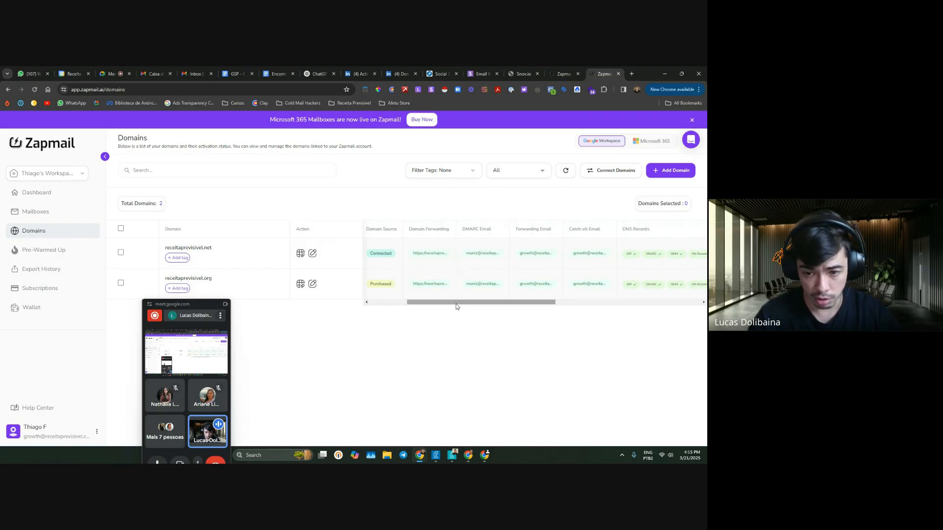
drag(463, 305, 478, 305)
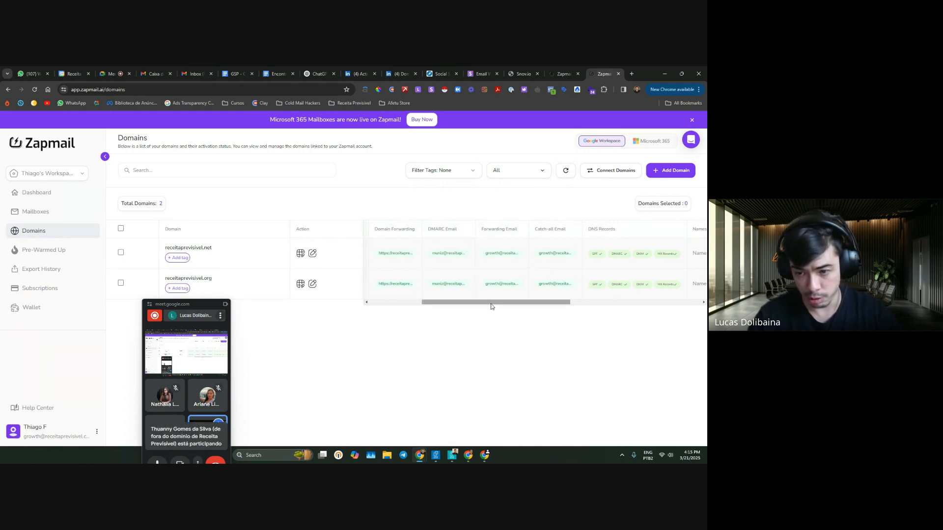
scroll(496, 305, right, 5)
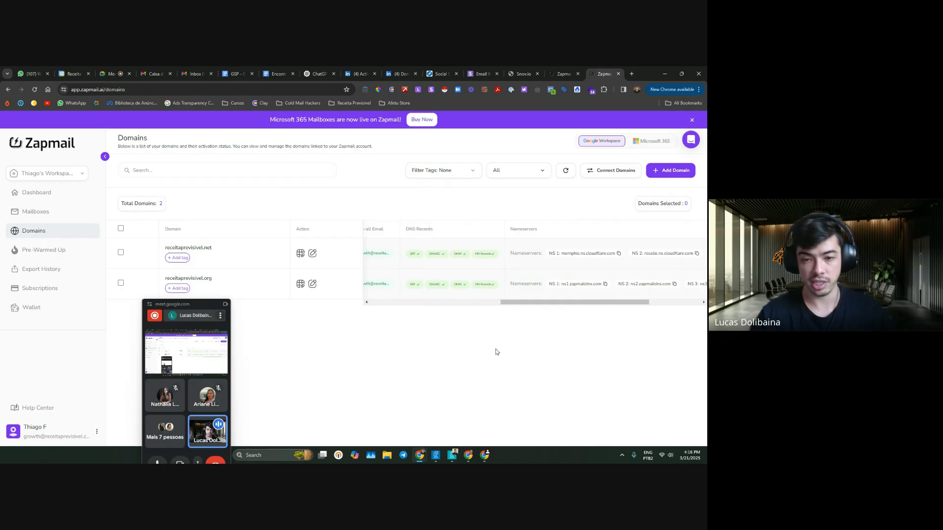
- Check the nameservers of both domains in Zapmail, and open the settings of the first receitaprevisivel.net sender under Snov.io's email accounts
drag(535, 301, 579, 296)
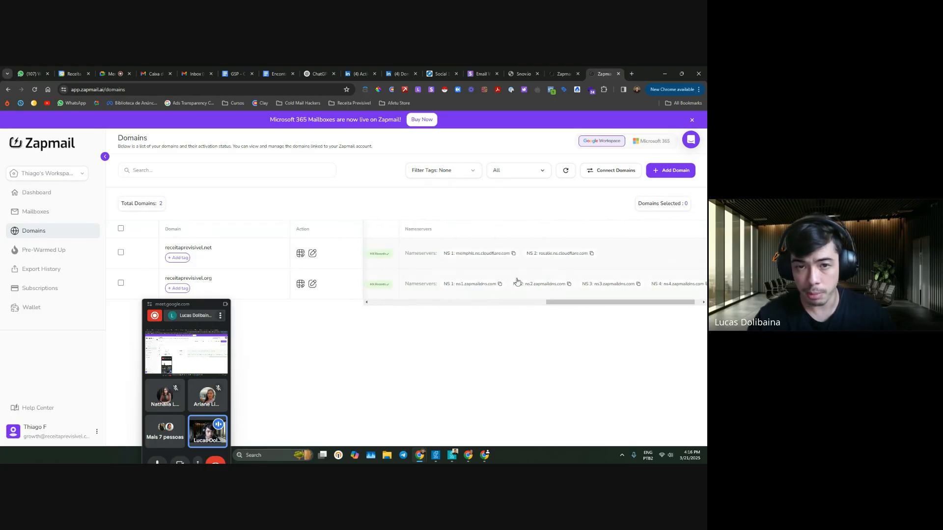
click(484, 72)
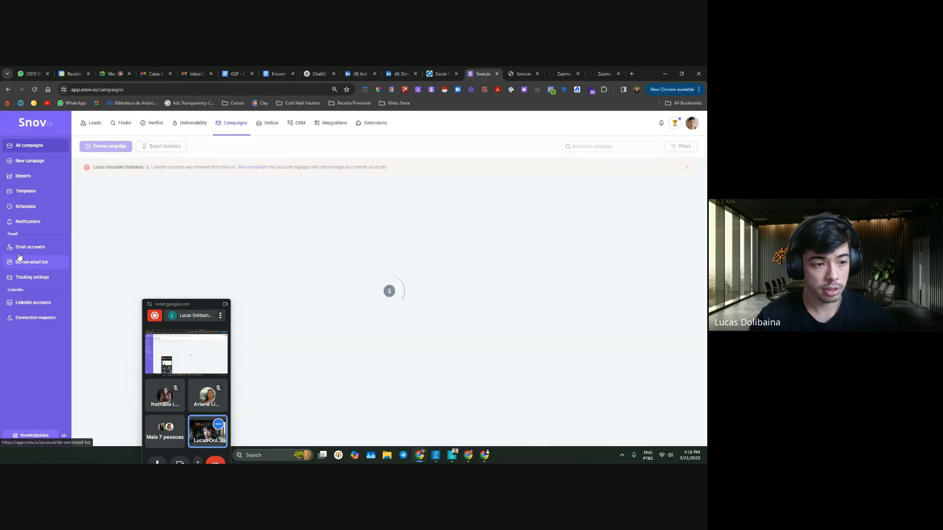
click(22, 247)
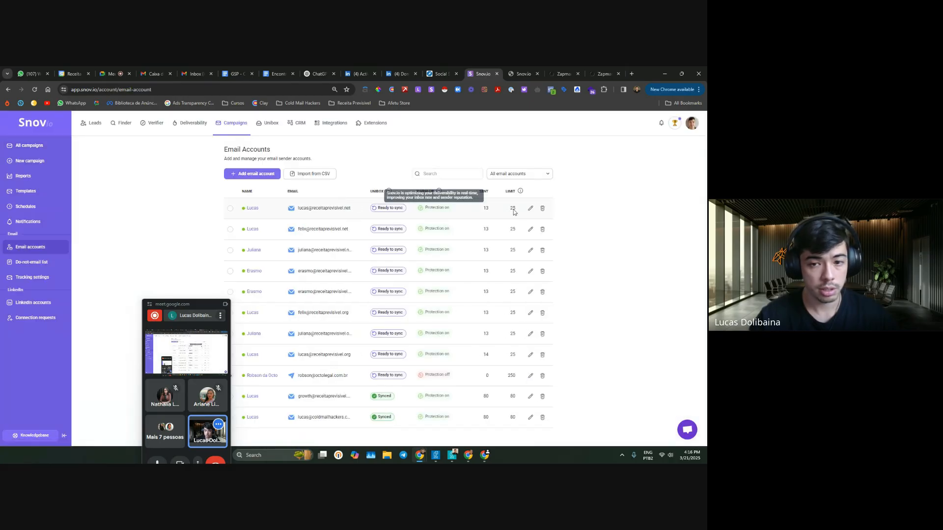
click(530, 208)
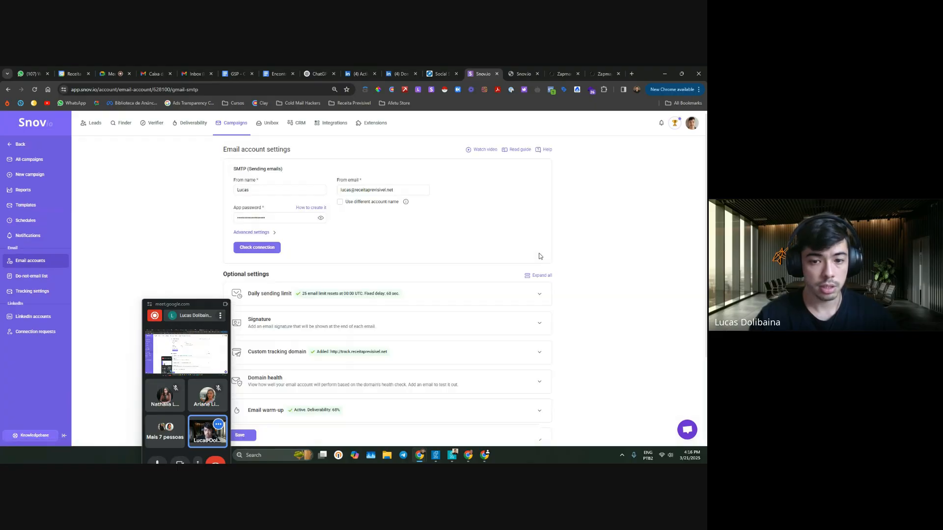
- Review the sender account's optional settings and expand the custom tracking domain section to examine its setup steps and tracking domain
scroll(539, 255, down, 1)
scroll(539, 256, down, 1)
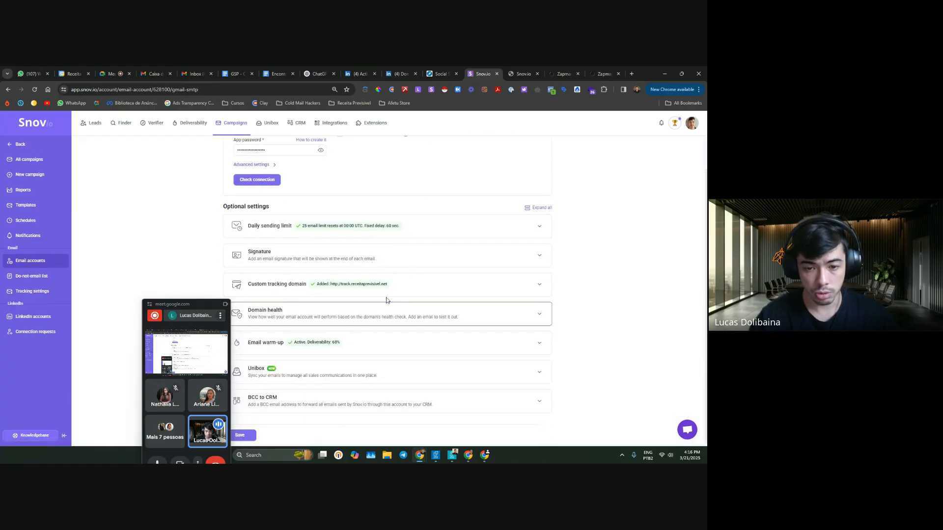
click(373, 286)
scroll(373, 286, down, 1)
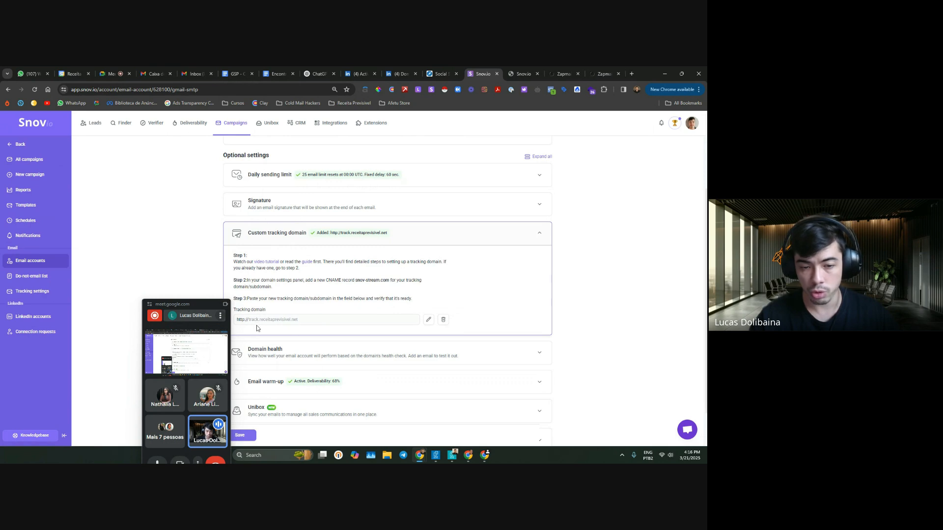
scroll(358, 389, down, 1)
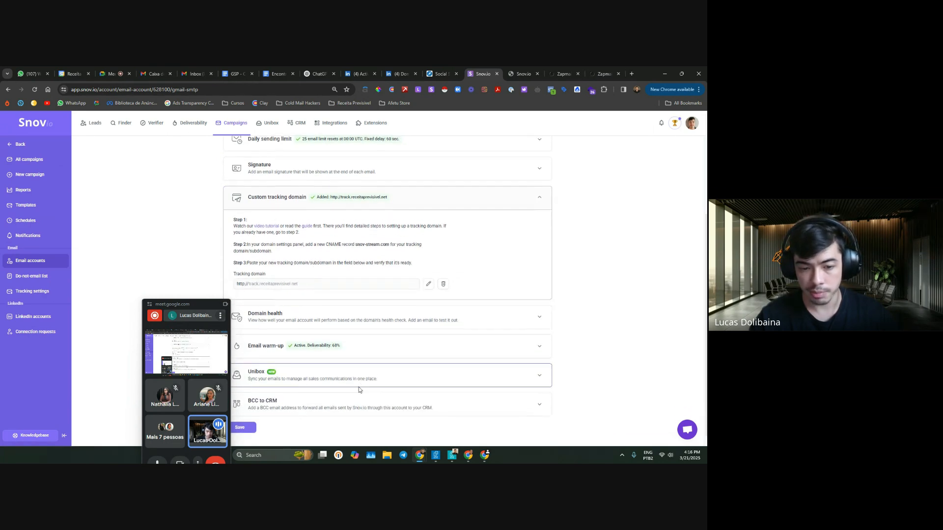
scroll(359, 387, up, 3)
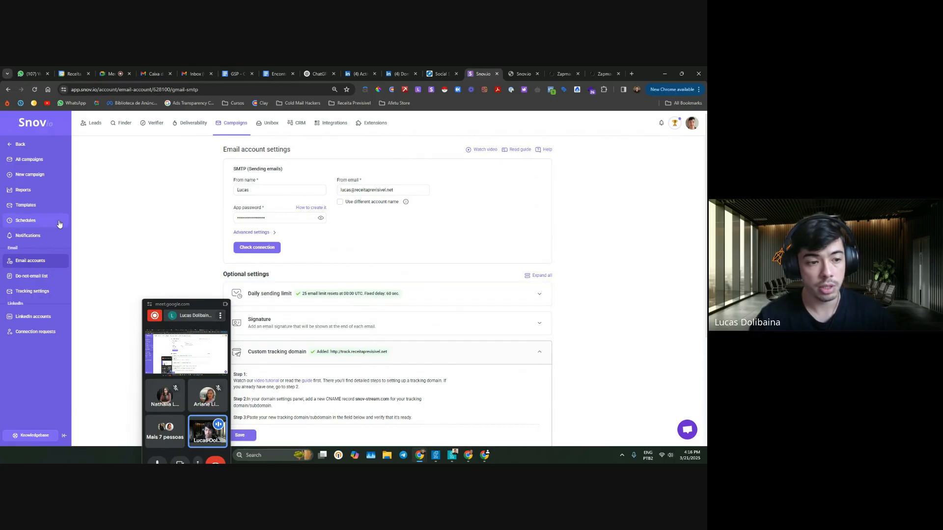
- Return to the email accounts list, view the providers available for adding an email account, and close the provider dialog
click(31, 264)
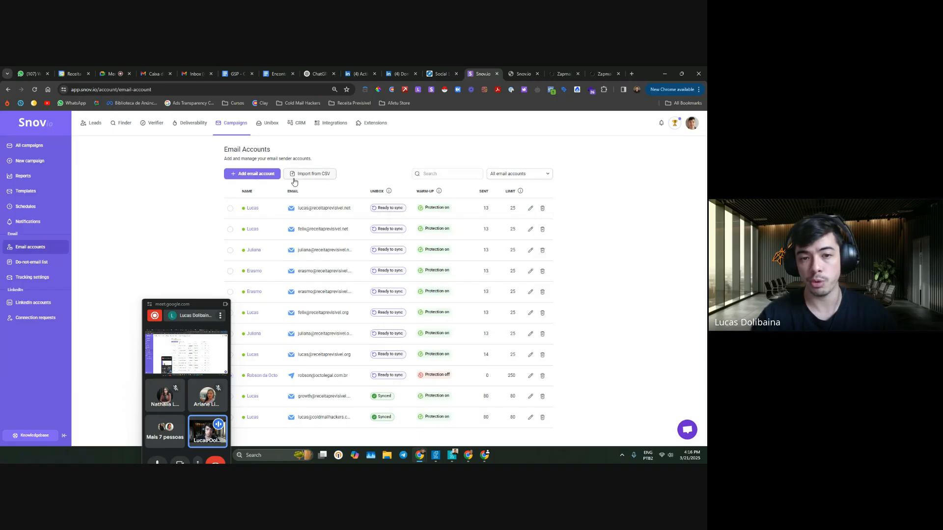
click(263, 174)
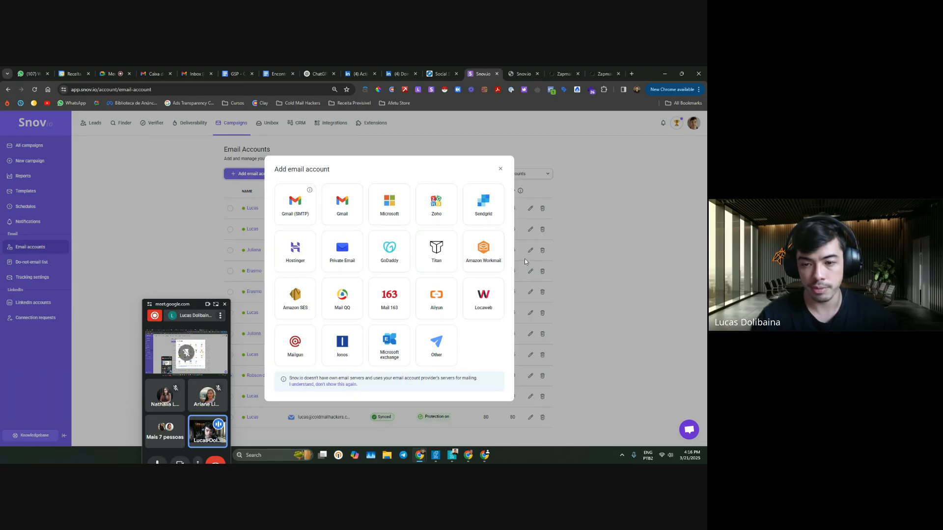
click(615, 290)
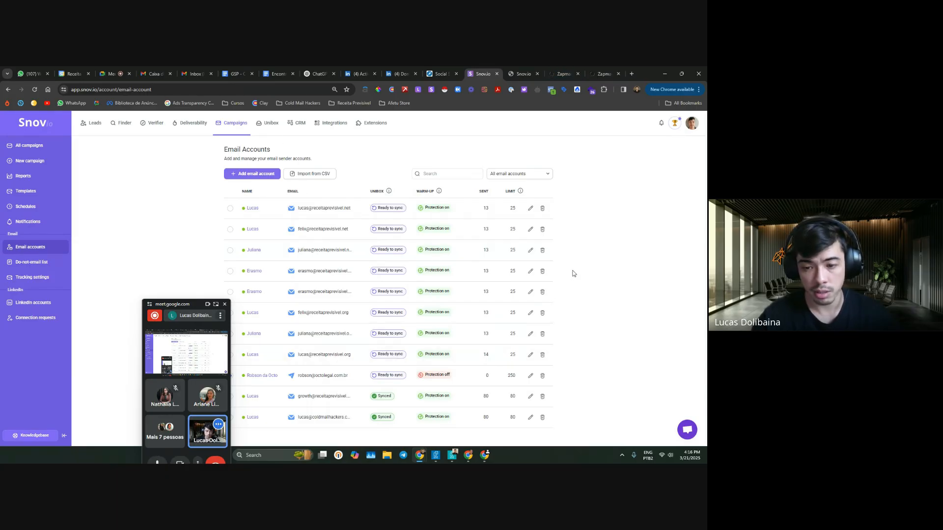
- Open the Encontros Snovio document and highlight the bullets of section 2 one by one, ending on the section 3 heading about competitors' audiences
click(275, 74)
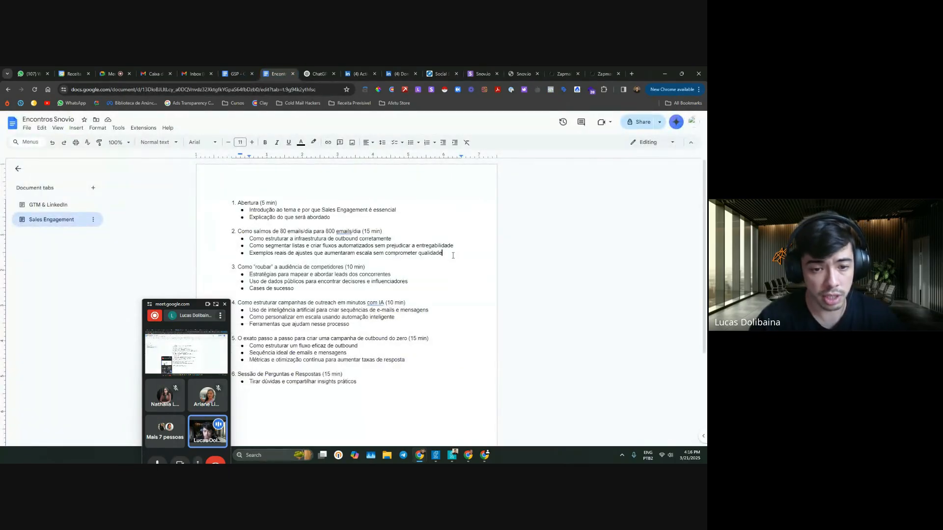
drag(453, 256, 215, 237)
click(215, 237)
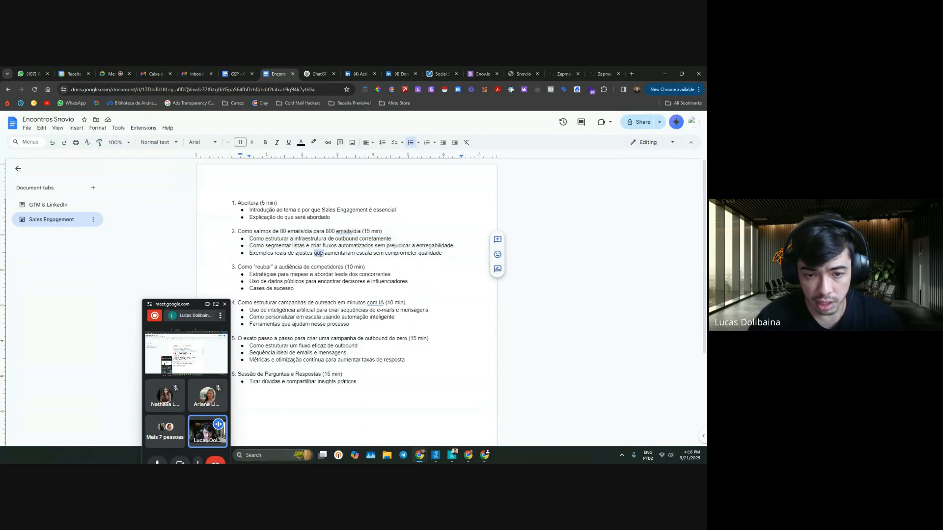
triple_click(320, 254)
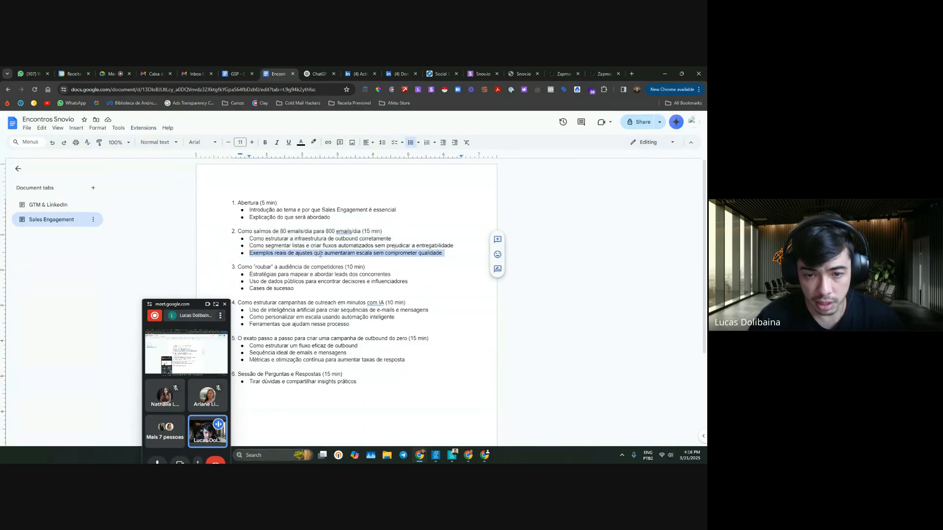
triple_click(283, 239)
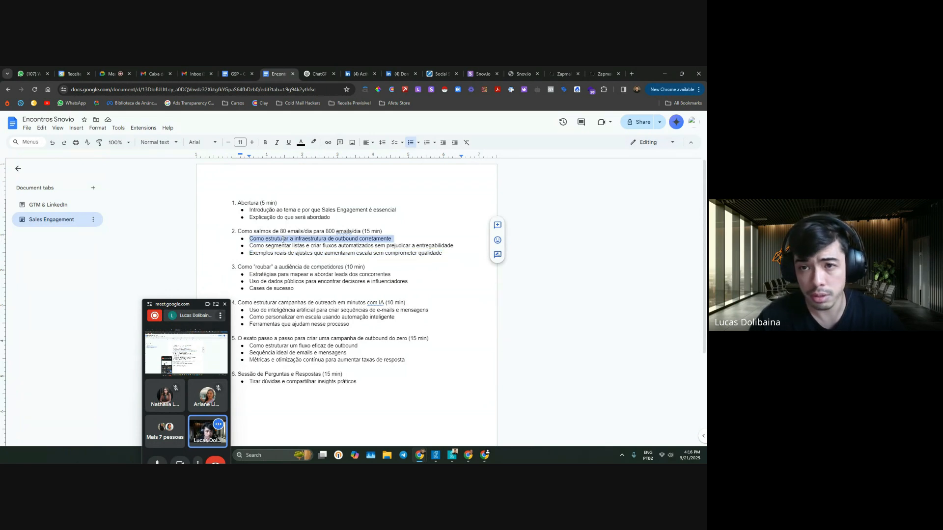
triple_click(284, 246)
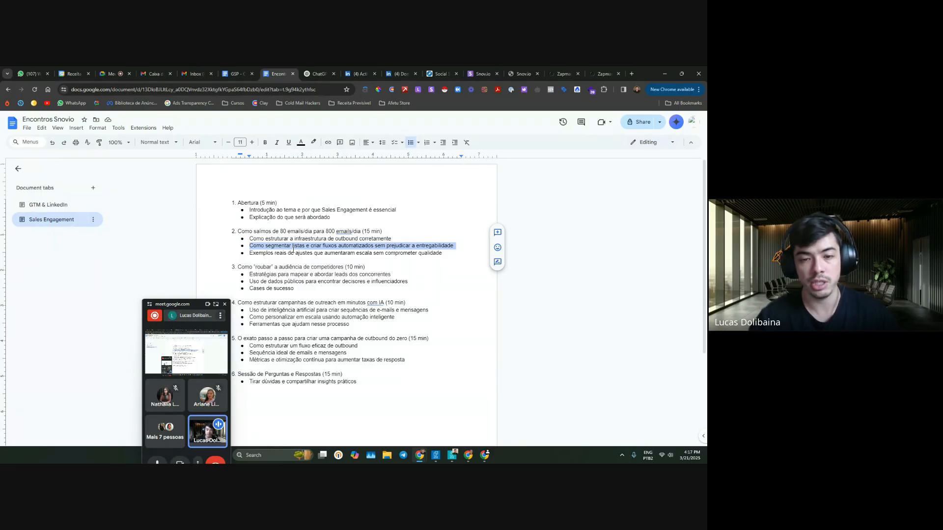
triple_click(294, 253)
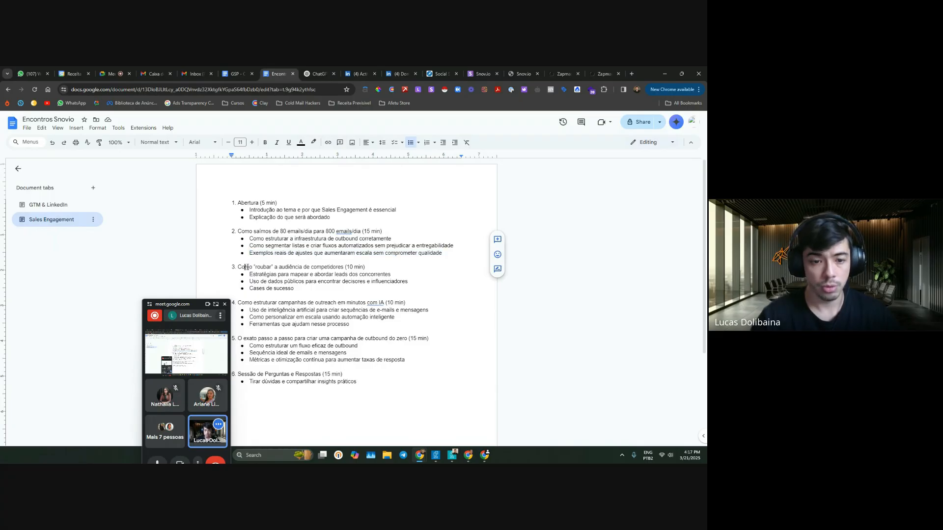
triple_click(264, 271)
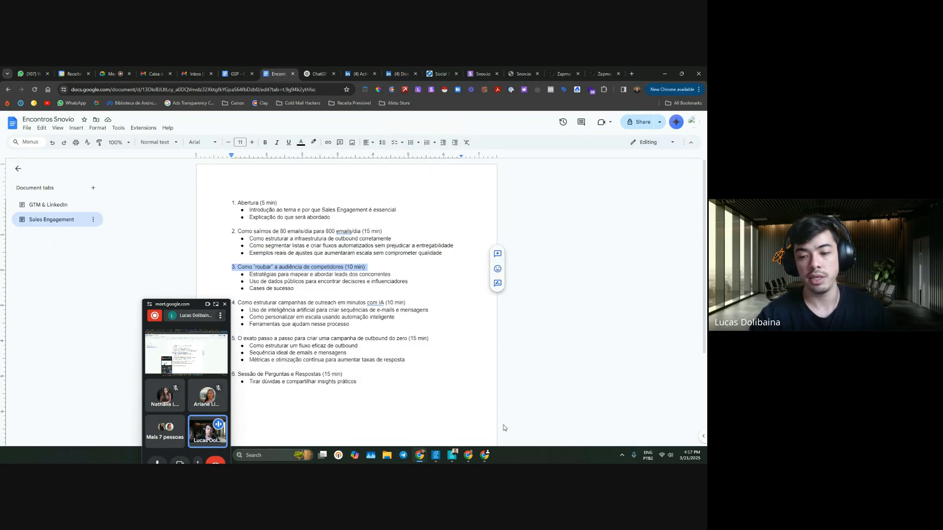
- Switch to LinkedIn in the other browser window, move the meeting window off the side links, and open the Fundamentos de CRM event from Eventos
click(484, 456)
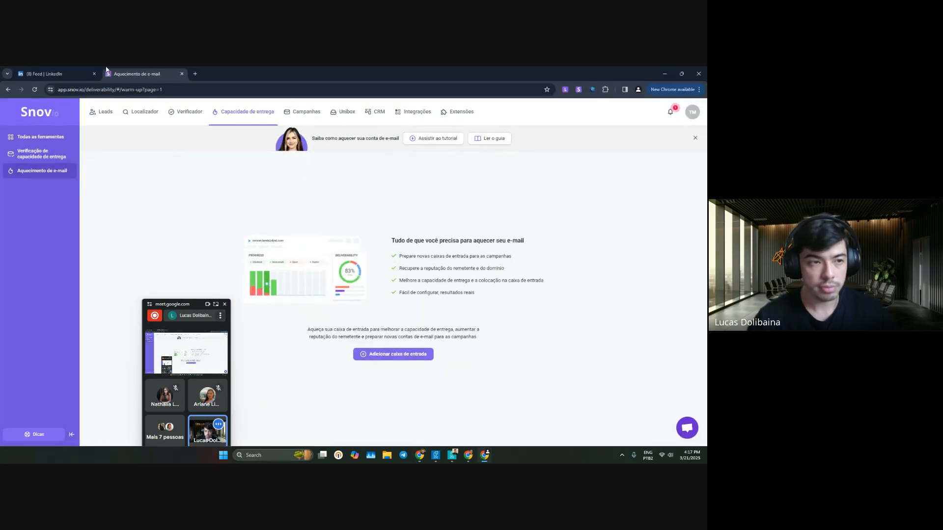
click(79, 73)
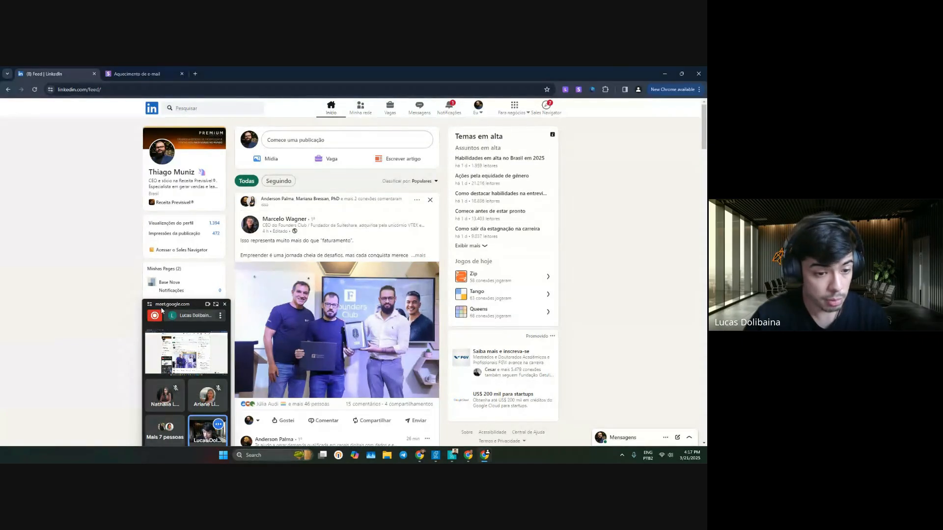
drag(160, 307, 20, 218)
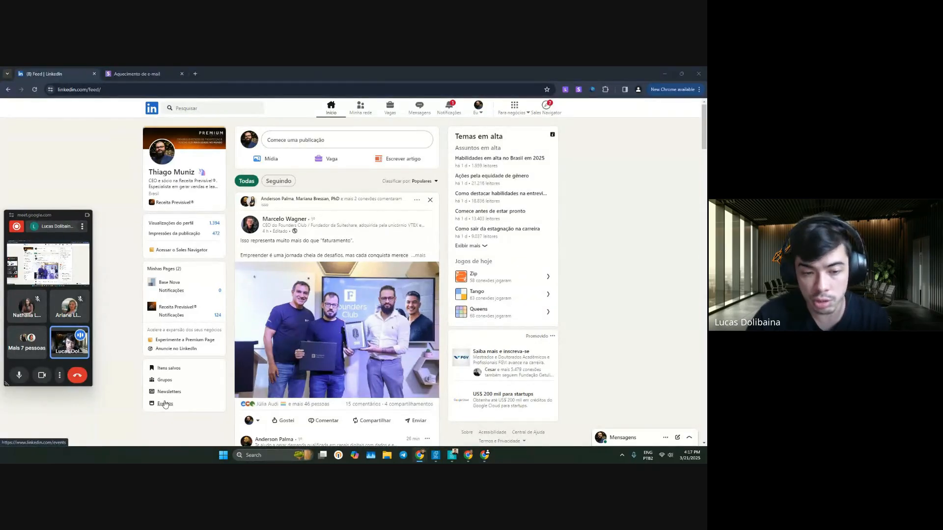
click(165, 404)
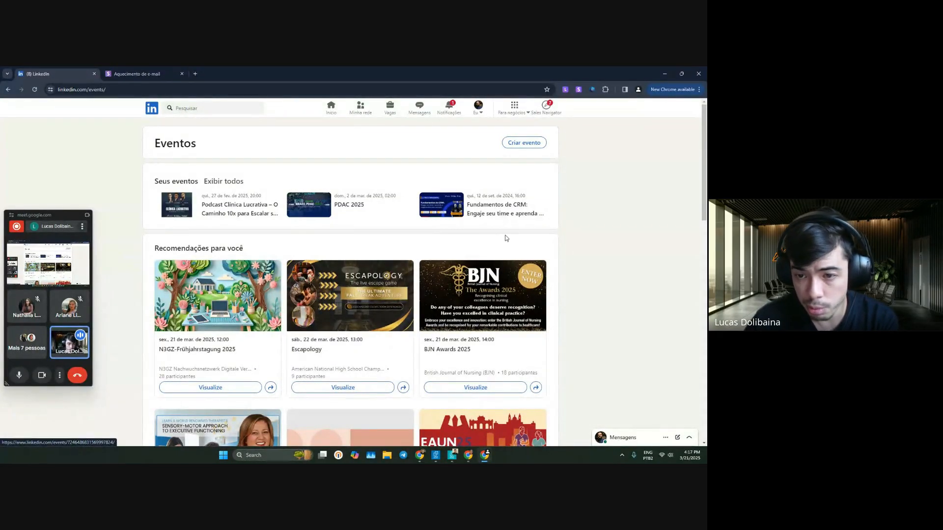
click(510, 217)
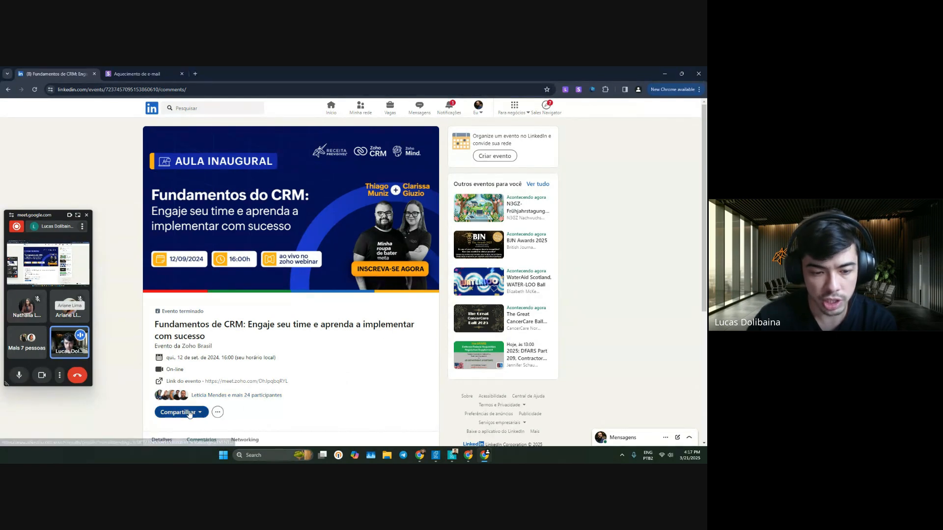
- List the event's participants, run the LiPF extension to find prospects among them, look through the people results, and close the extension
click(233, 399)
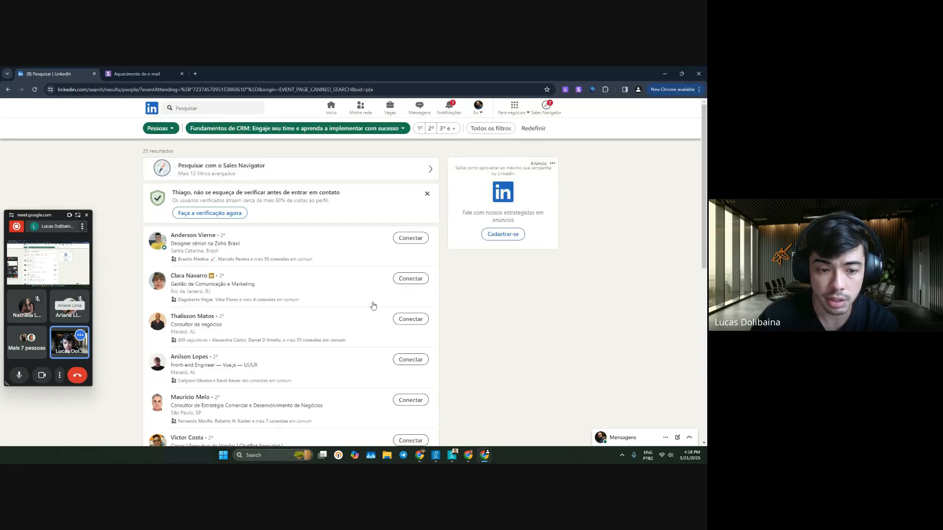
click(565, 90)
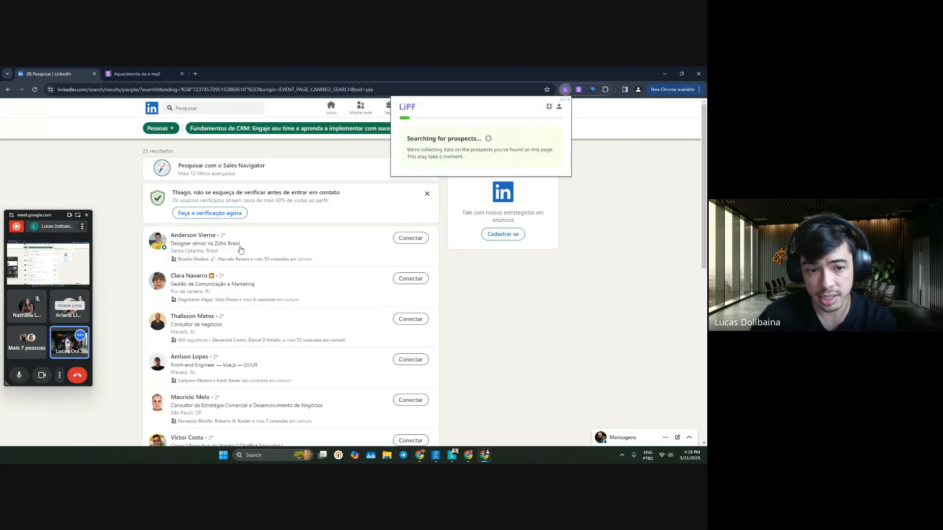
scroll(229, 296, down, 2)
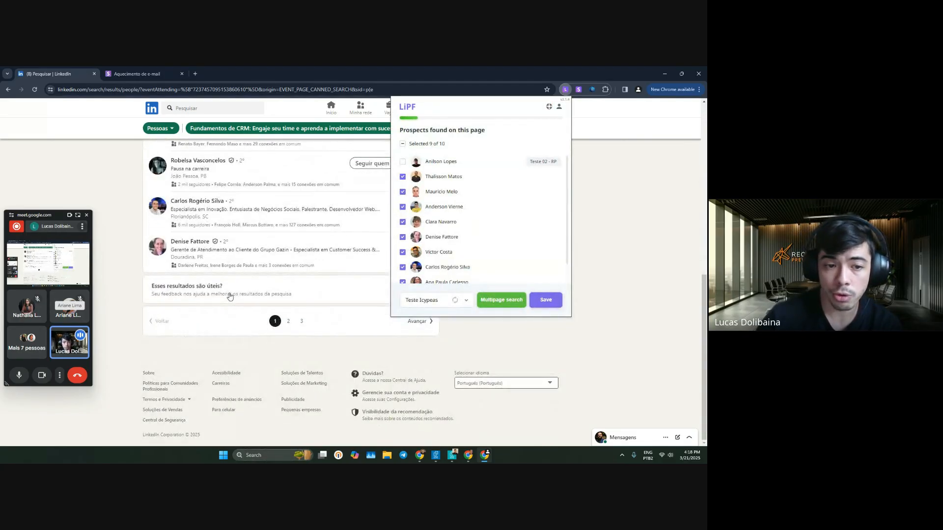
scroll(230, 296, up, 3)
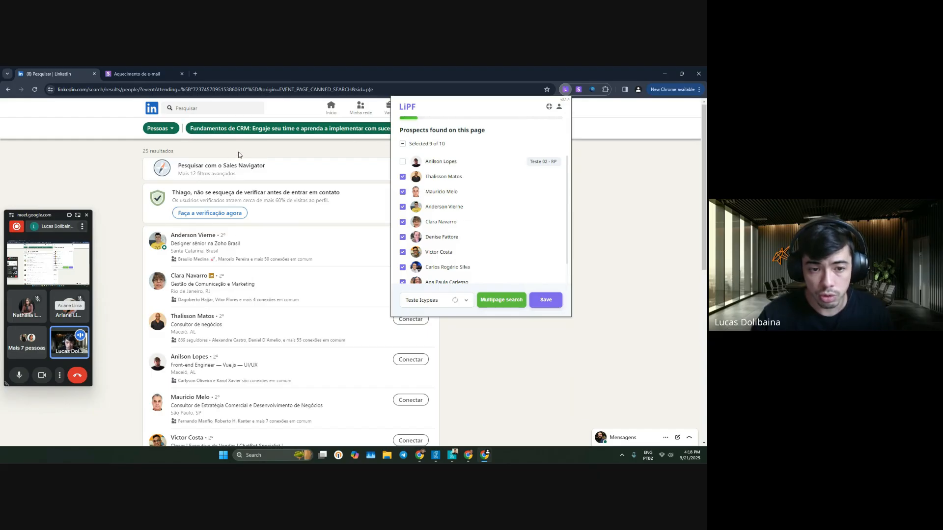
scroll(261, 271, down, 3)
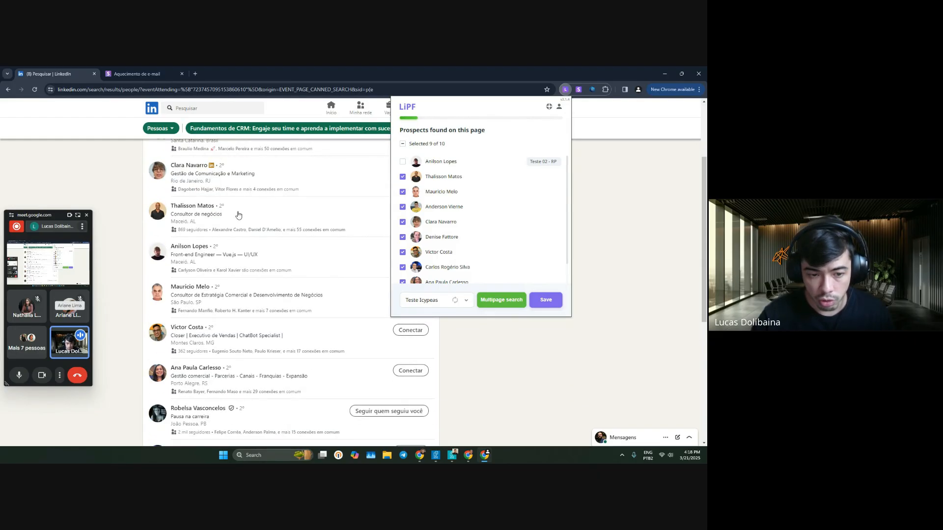
scroll(238, 214, down, 3)
scroll(236, 231, up, 6)
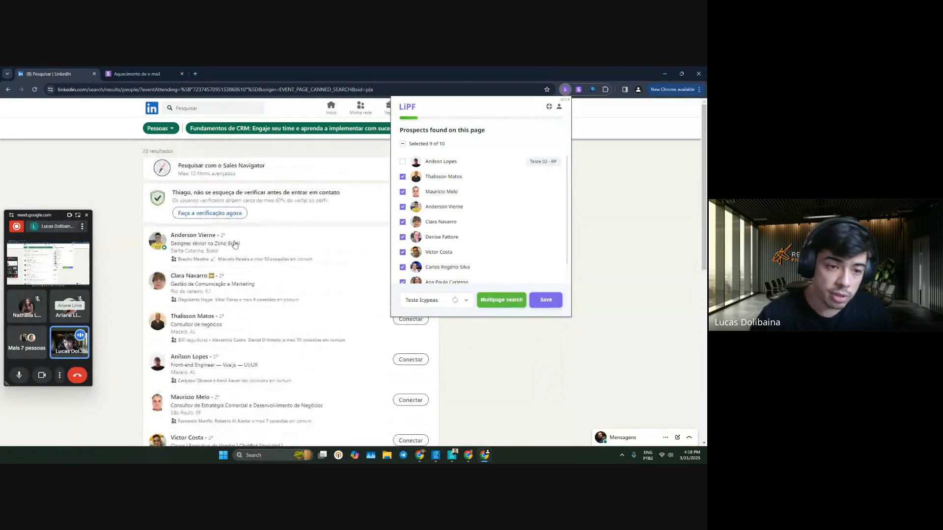
click(222, 151)
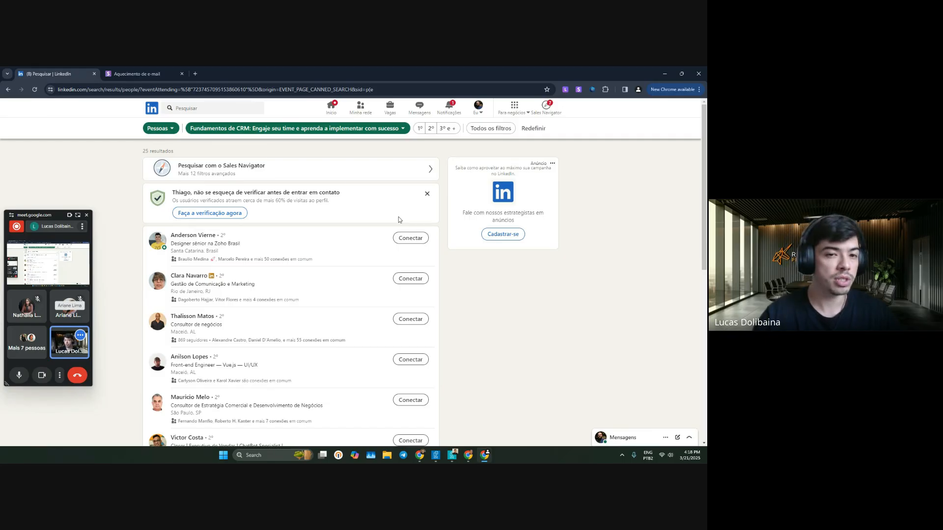
- Return to the LinkedIn home feed, search for "adimb", and open the ADIMB company page
click(323, 111)
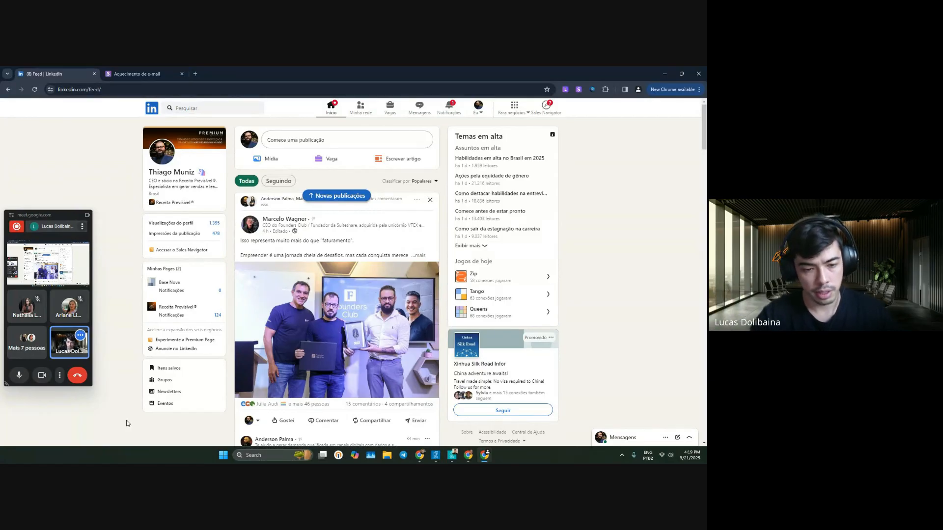
click(222, 111)
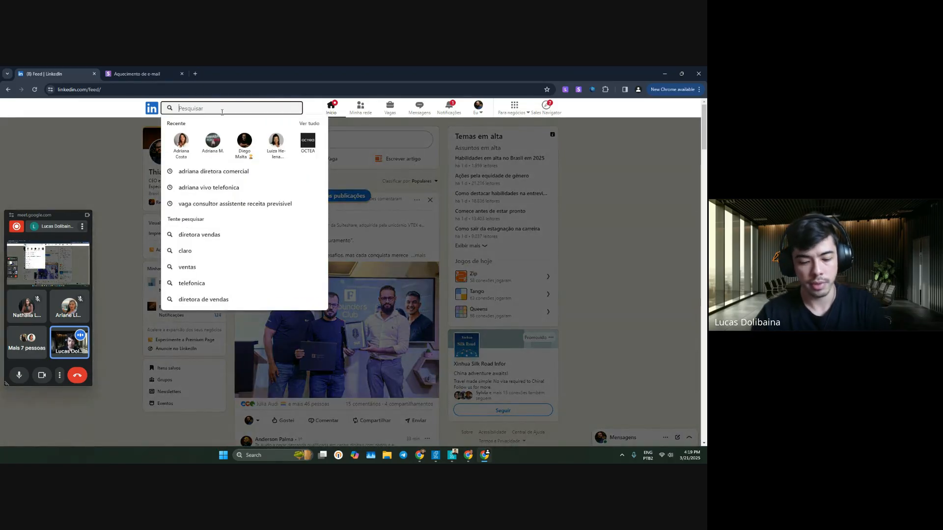
text(adimb)
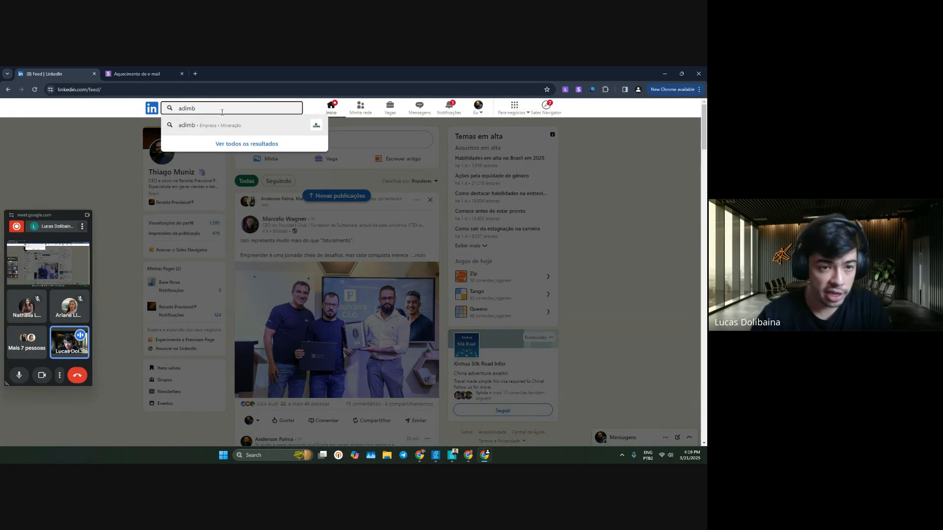
click(223, 122)
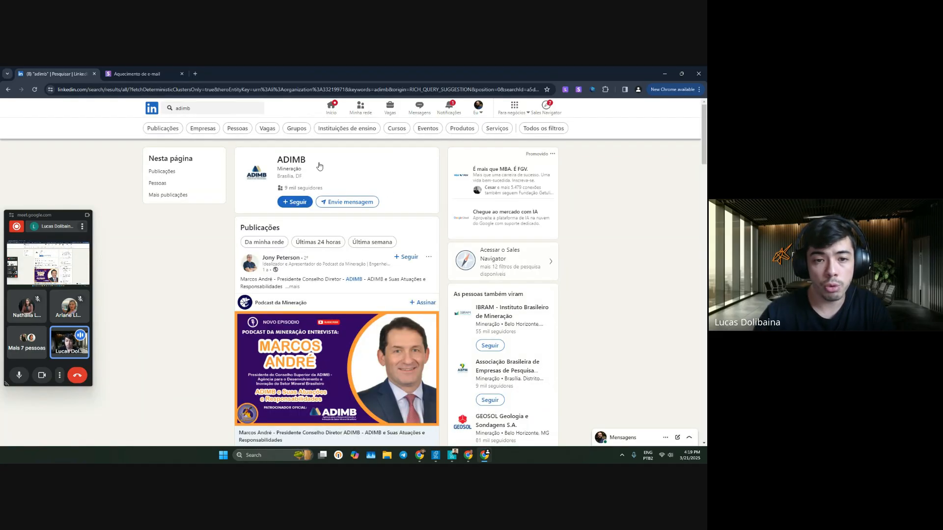
click(307, 160)
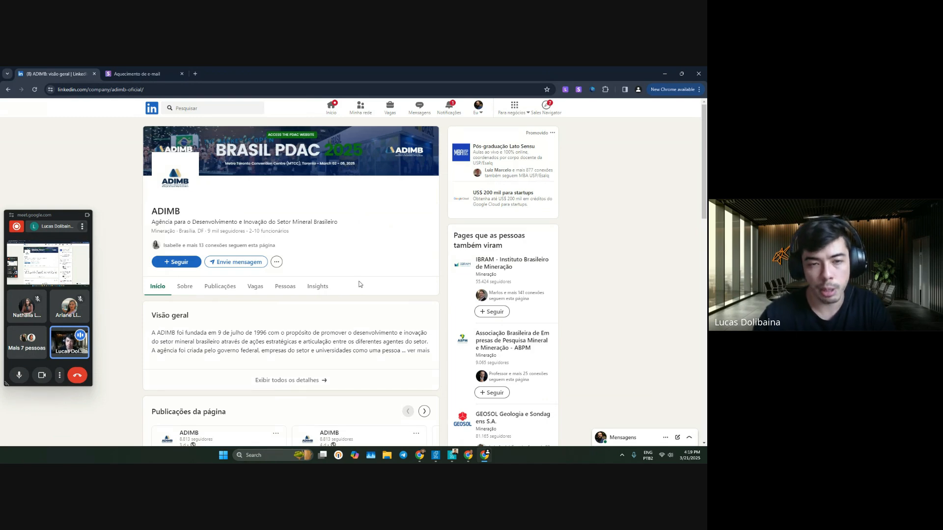
- Open the full list of posts published on the ADIMB company page
scroll(359, 285, down, 4)
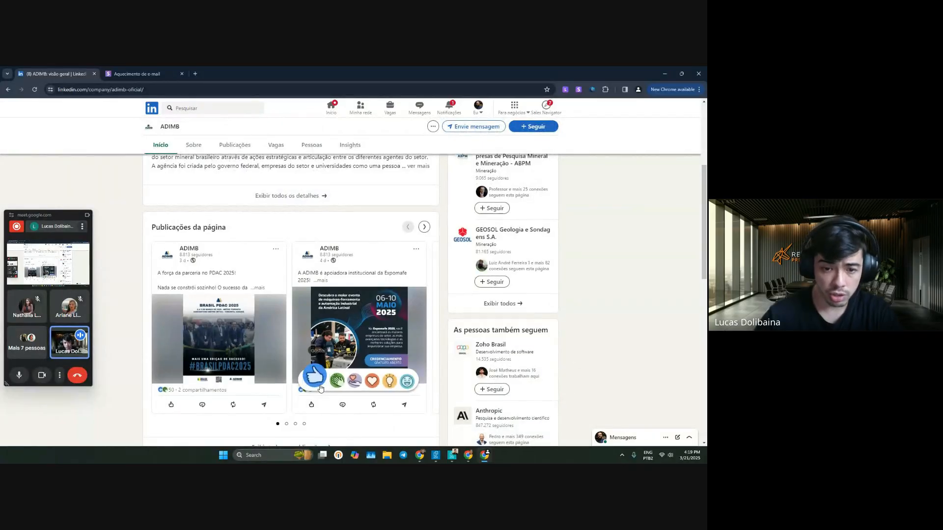
scroll(261, 416, down, 2)
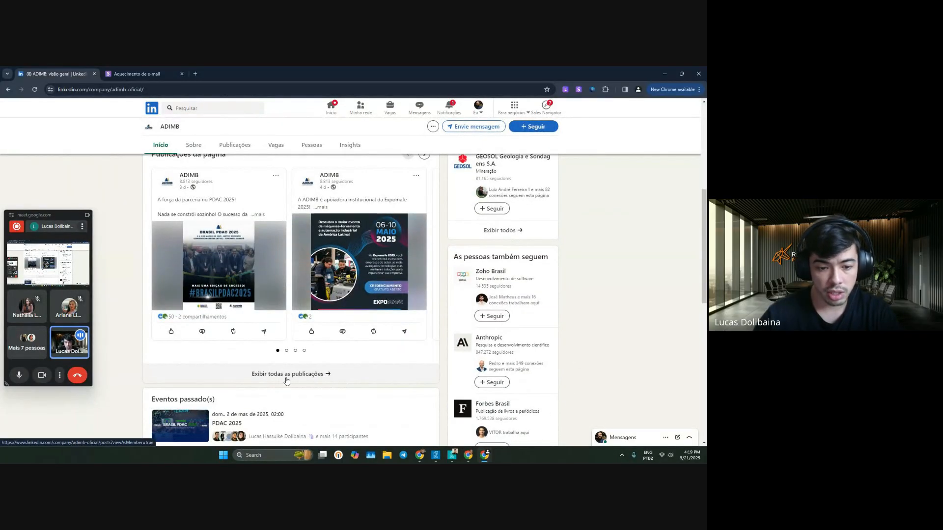
scroll(287, 381, down, 2)
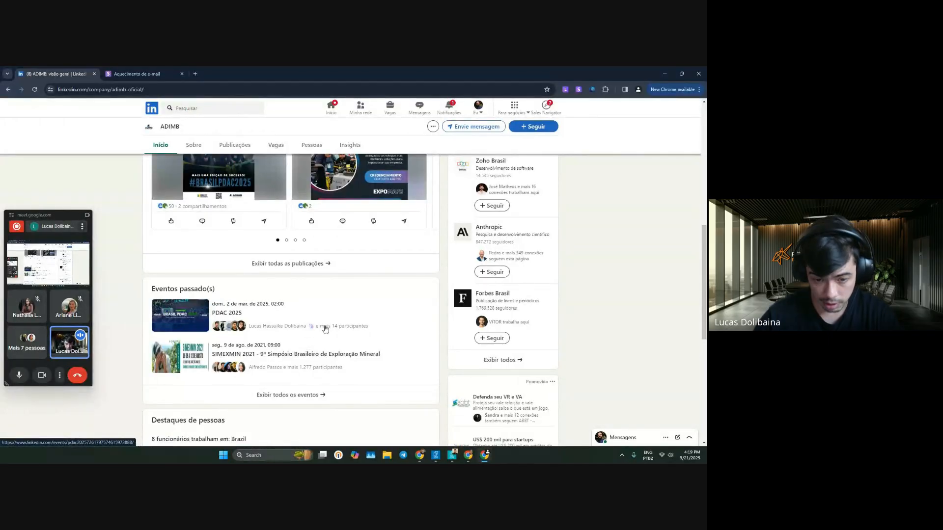
click(324, 264)
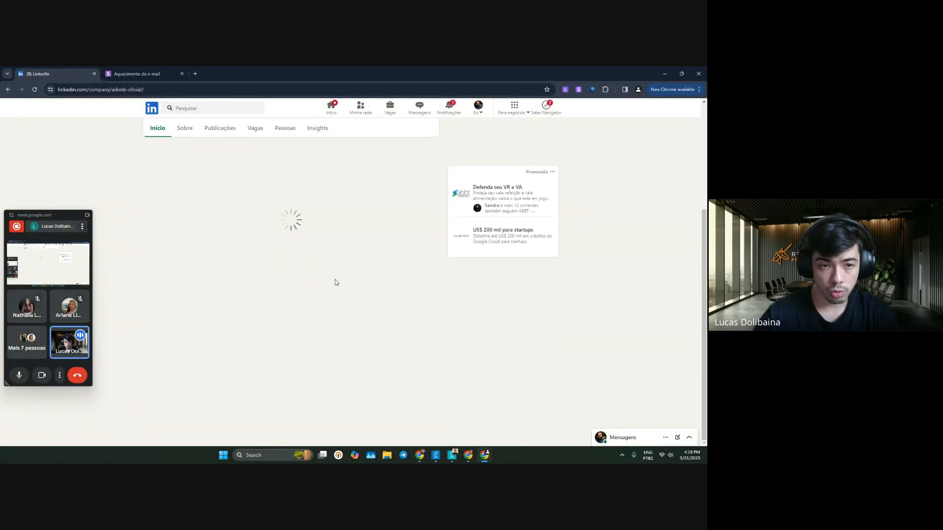
- Look through ADIMB's posts down to the shared Alvo Minerals post about attending PDAC 2025
scroll(391, 398, down, 4)
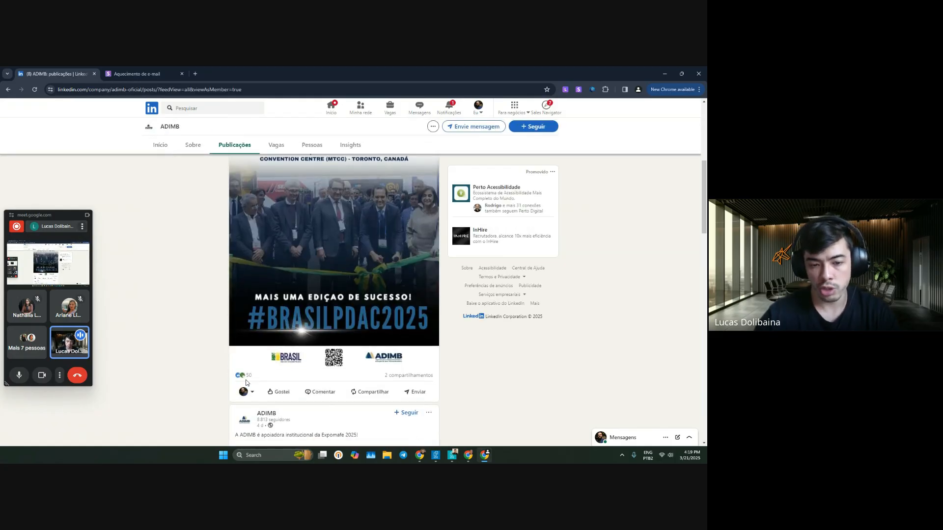
scroll(464, 366, down, 14)
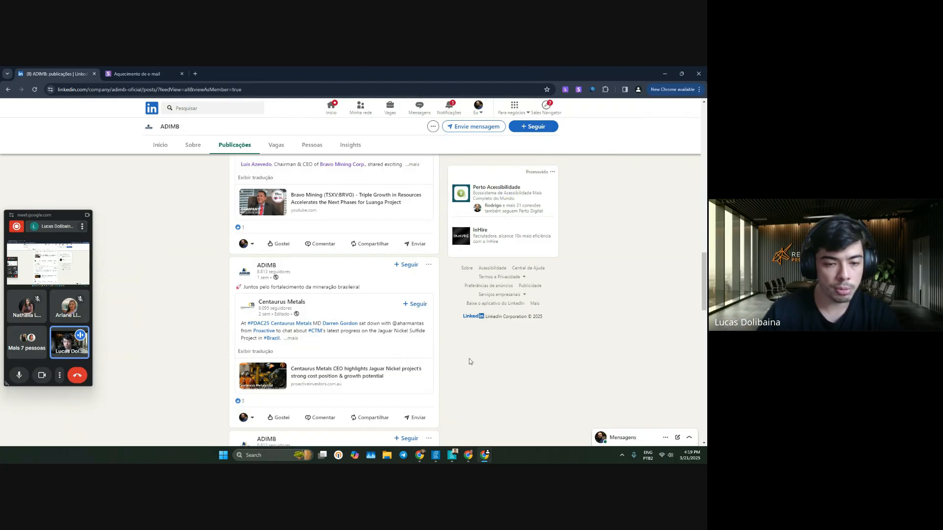
scroll(482, 364, down, 2)
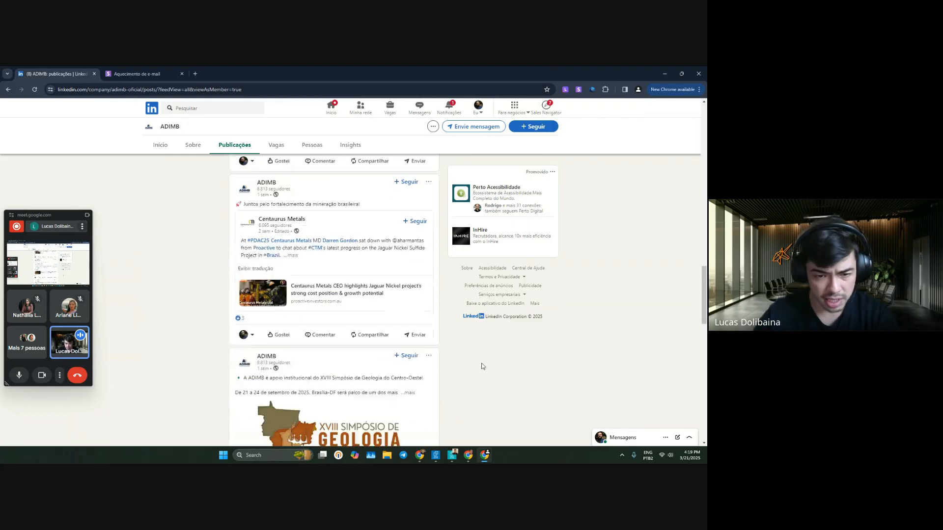
scroll(481, 364, down, 10)
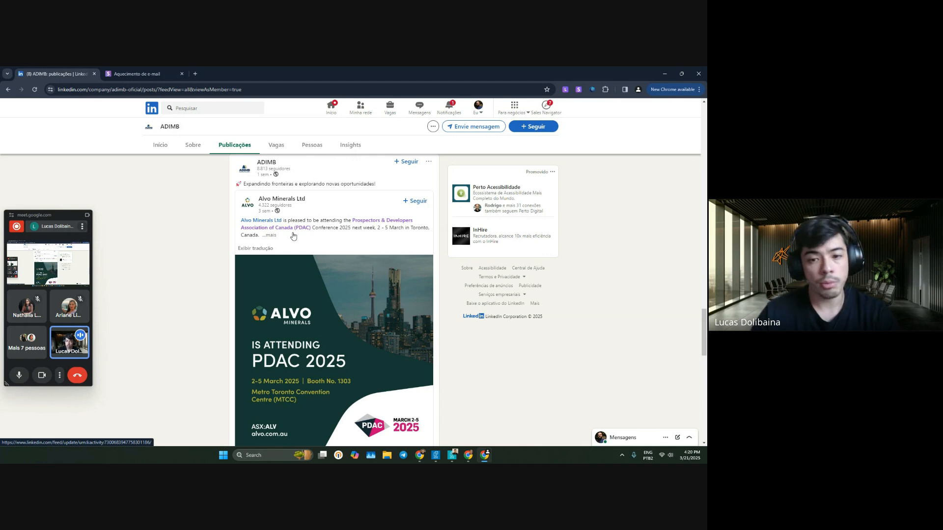
scroll(297, 296, down, 1)
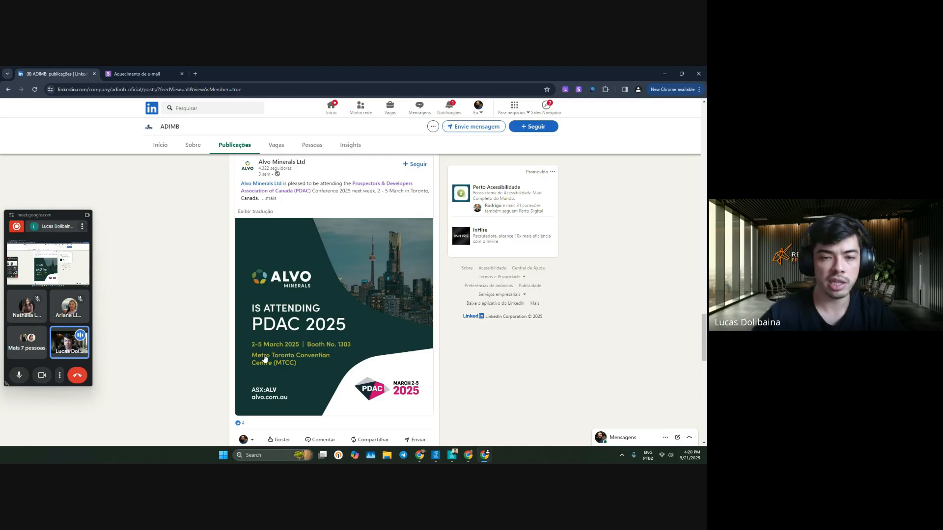
- Return to the #BRASILPDAC2025 post, show the list of people who reacted to it, and close the list
scroll(264, 359, up, 4)
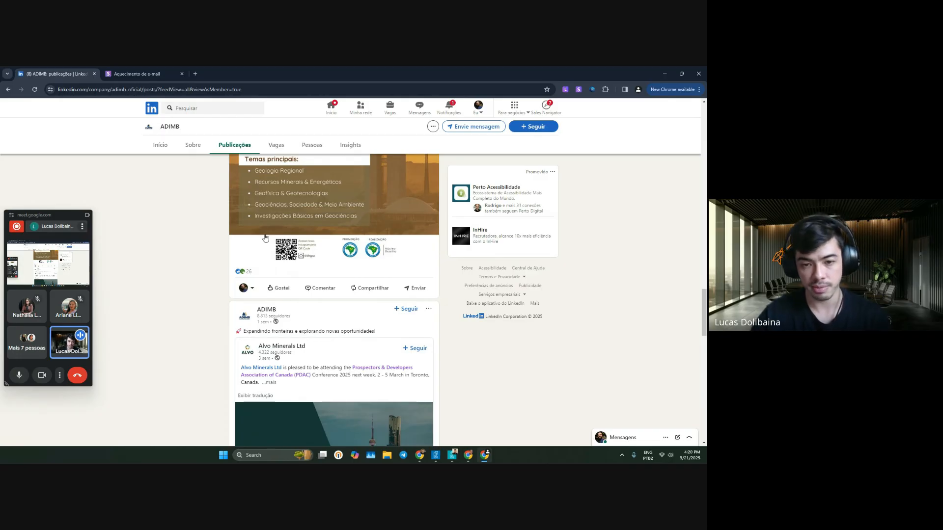
scroll(297, 316, up, 10)
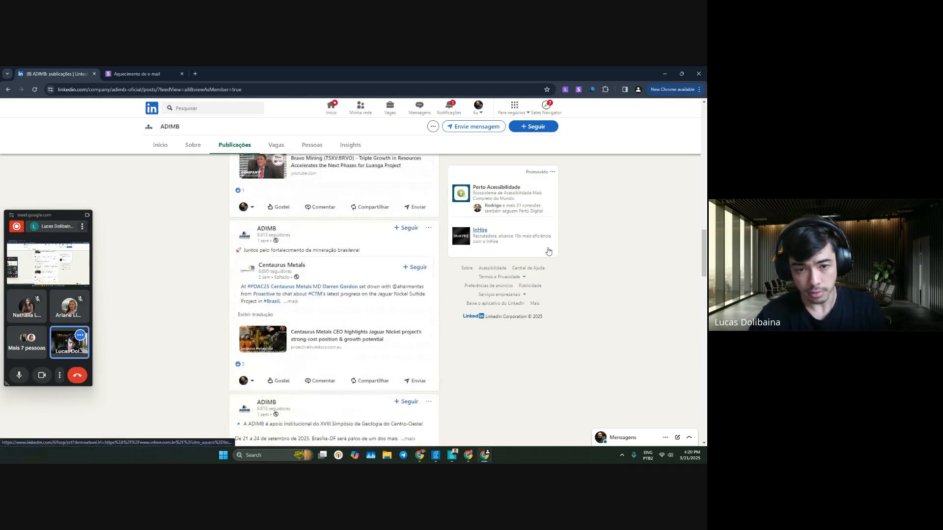
scroll(549, 251, up, 10)
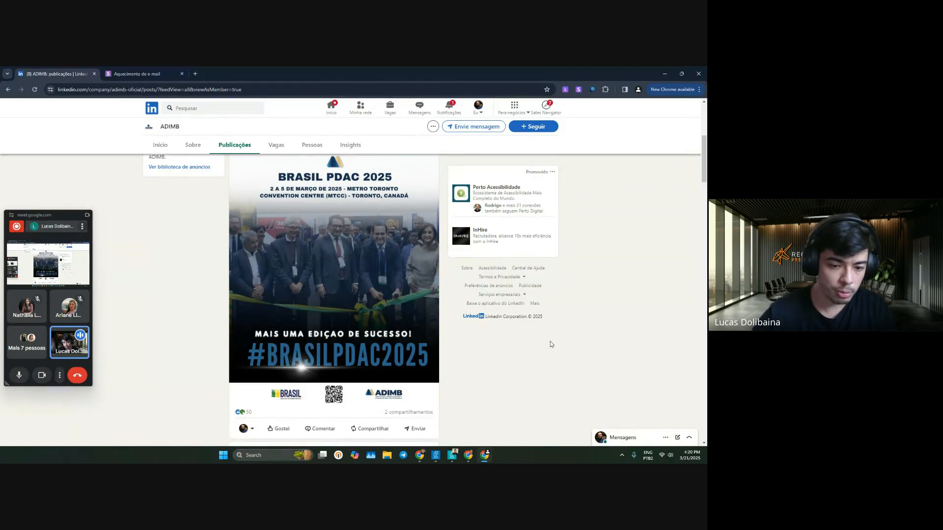
scroll(550, 343, down, 2)
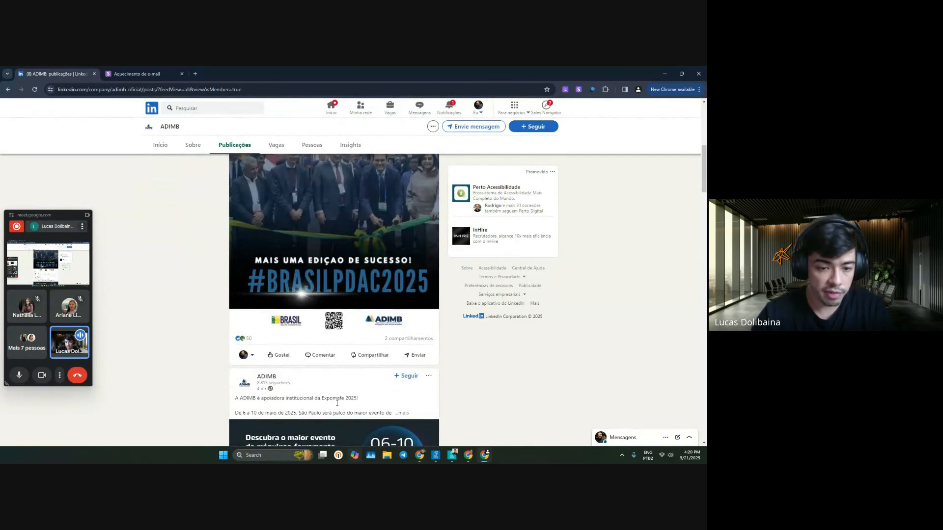
click(244, 338)
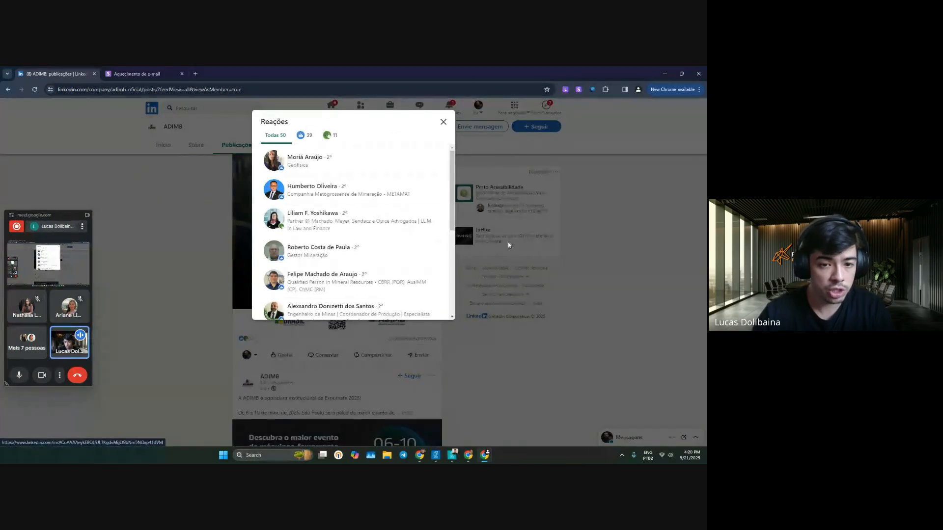
click(196, 185)
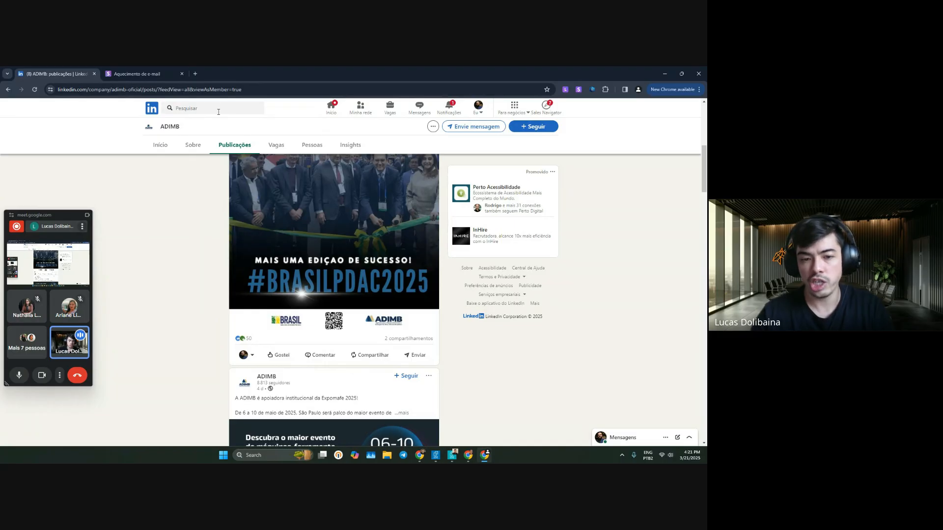
- Dismiss the search suggestions and examine the Expomafe 2025 post with its reactions
click(218, 109)
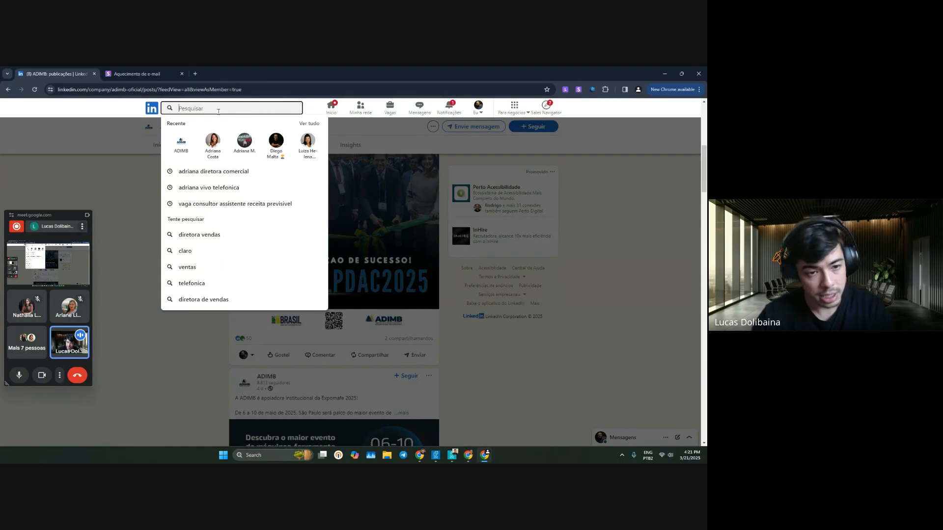
click(519, 400)
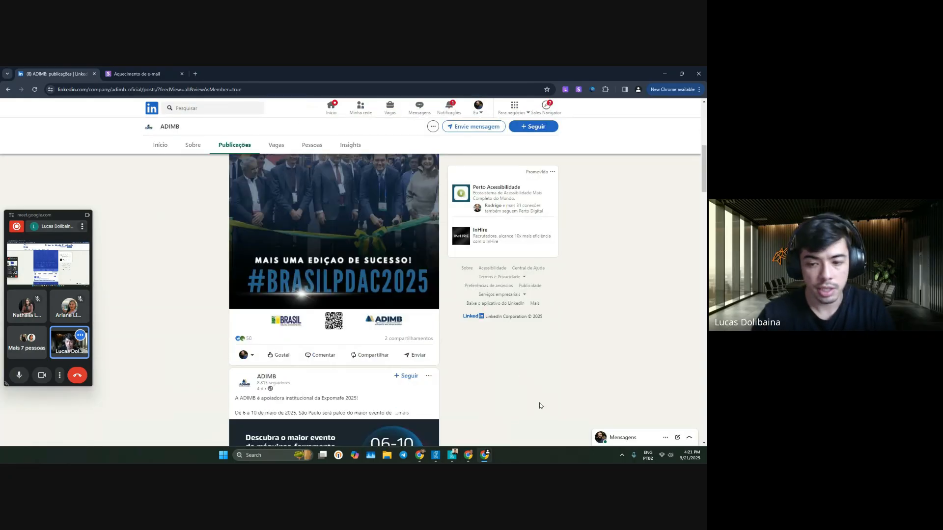
scroll(246, 334, down, 3)
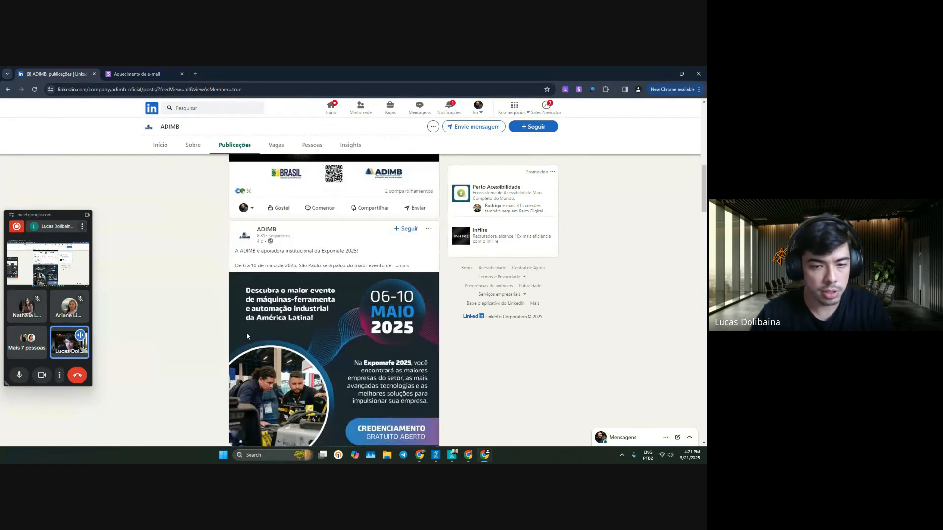
scroll(247, 337, down, 2)
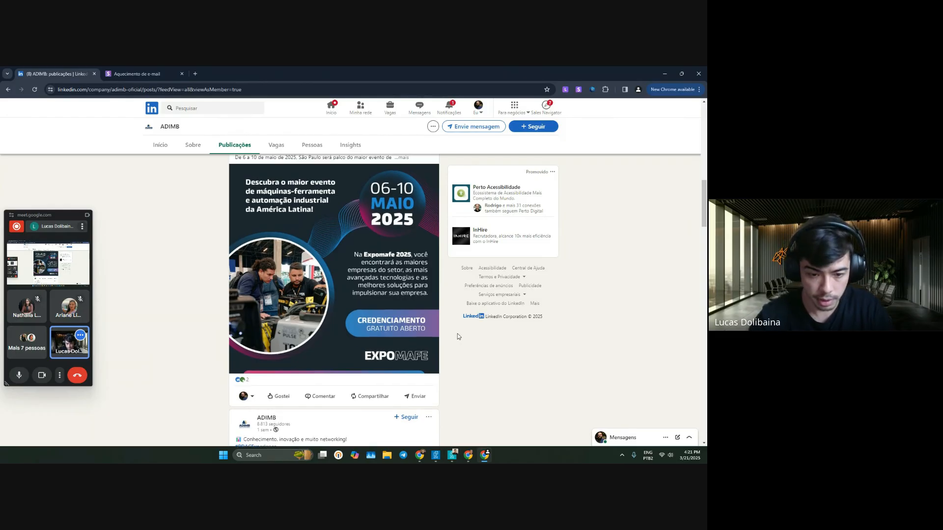
- Replace the ADIMB posts page with Sales Navigator, clearing the notifications panel and the meeting window out of the way
scroll(457, 335, up, 10)
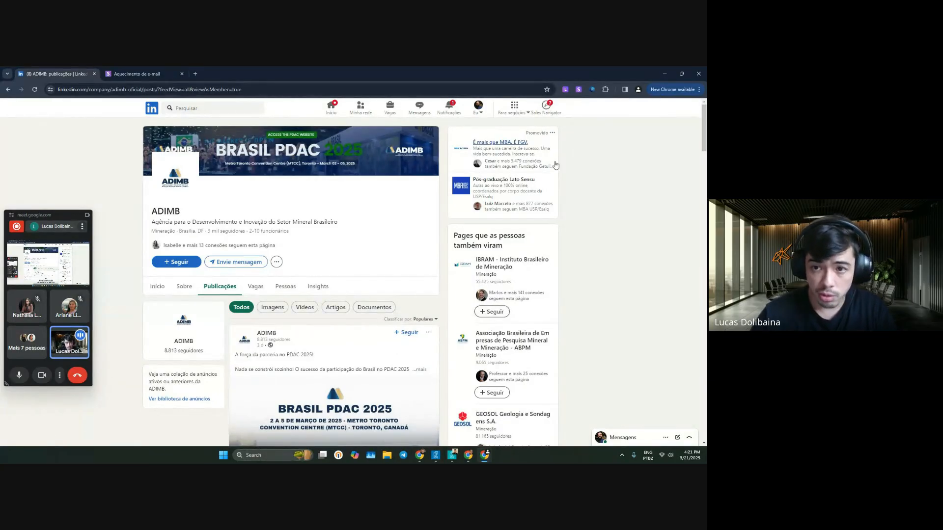
click(538, 116)
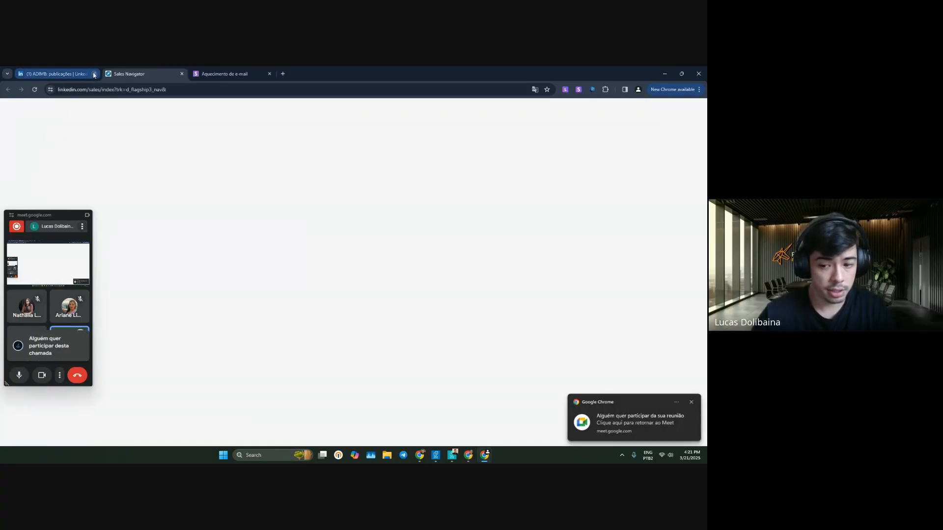
click(94, 74)
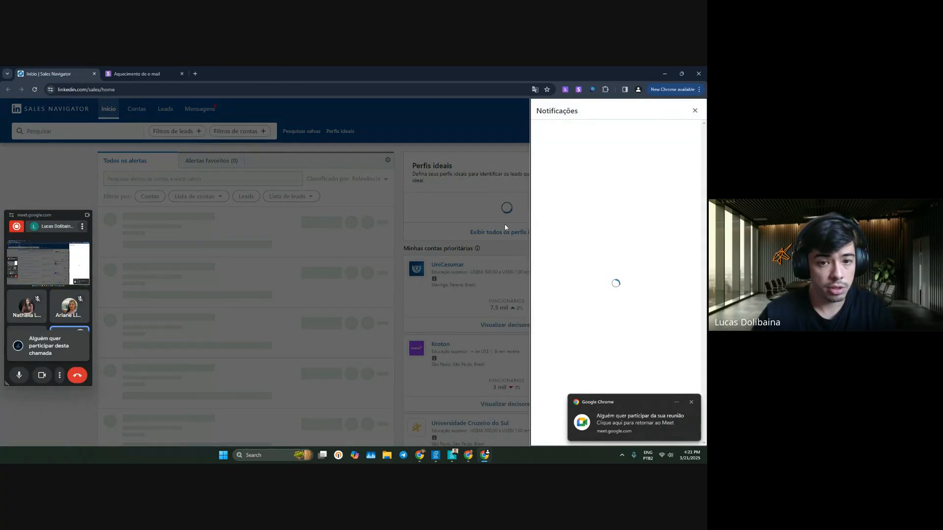
click(459, 127)
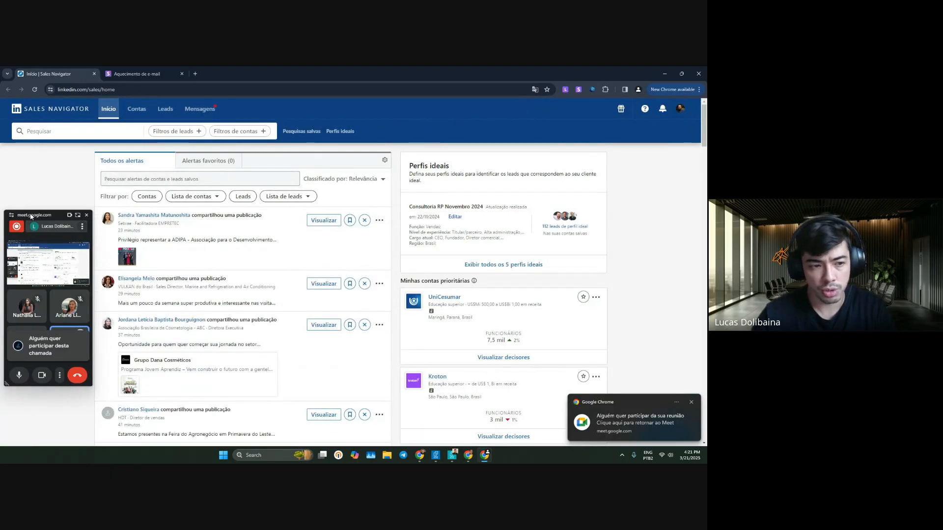
drag(35, 217, 630, 199)
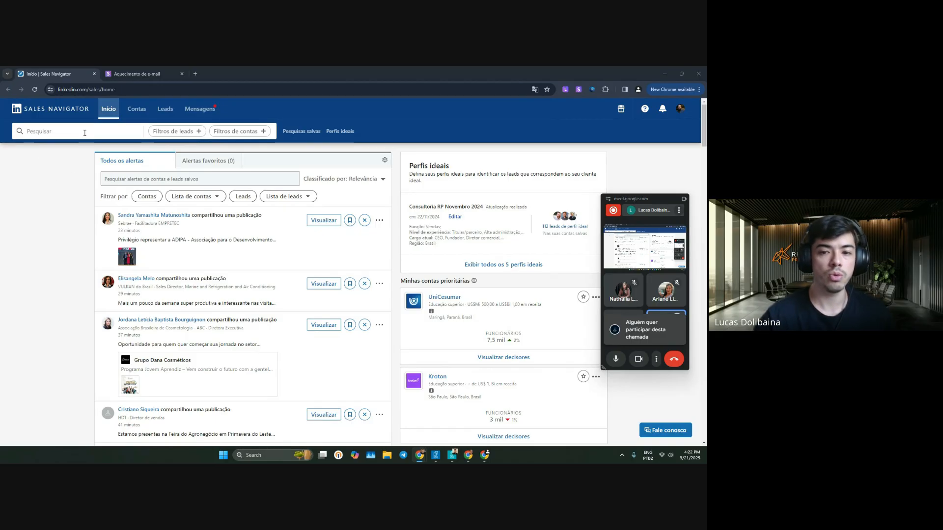
- Switch to Snov.io, move the meeting window off the account details, and open the account's Minha equipe page
click(119, 75)
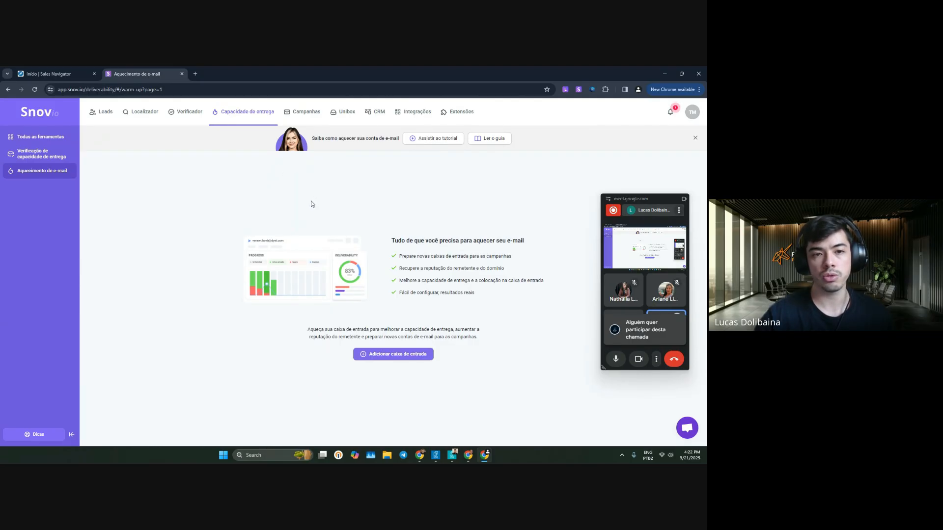
click(83, 73)
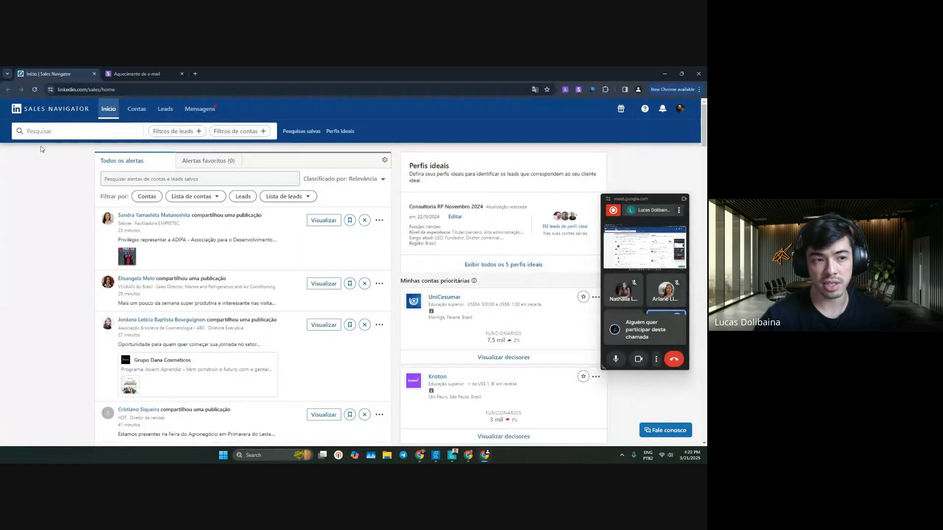
click(135, 74)
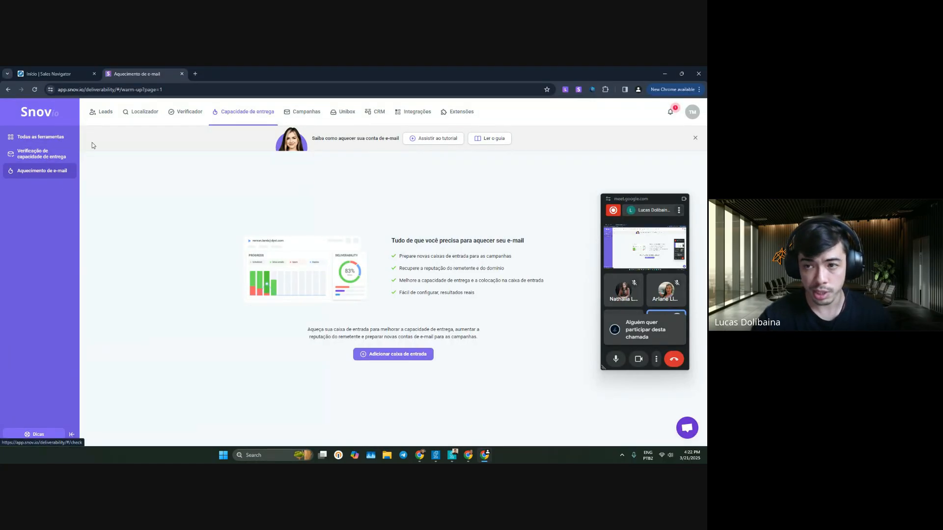
click(692, 112)
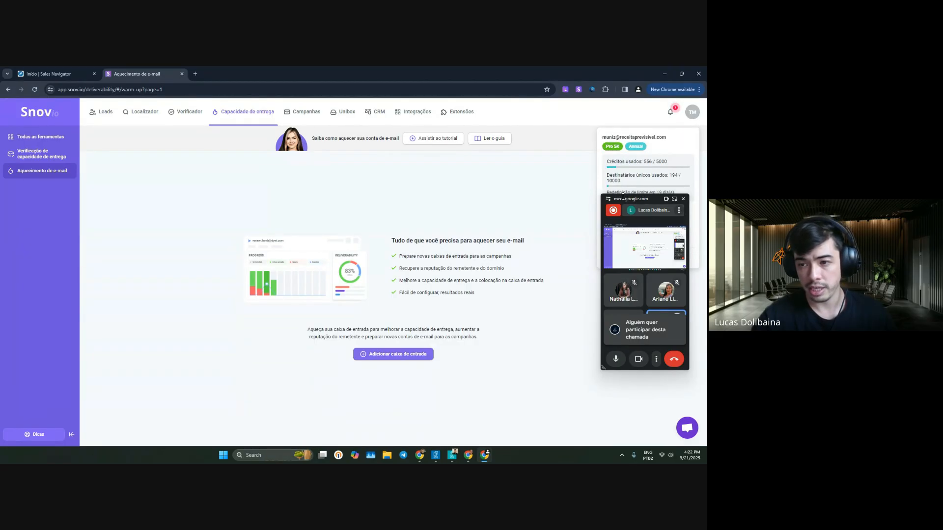
drag(622, 197, 457, 218)
click(691, 111)
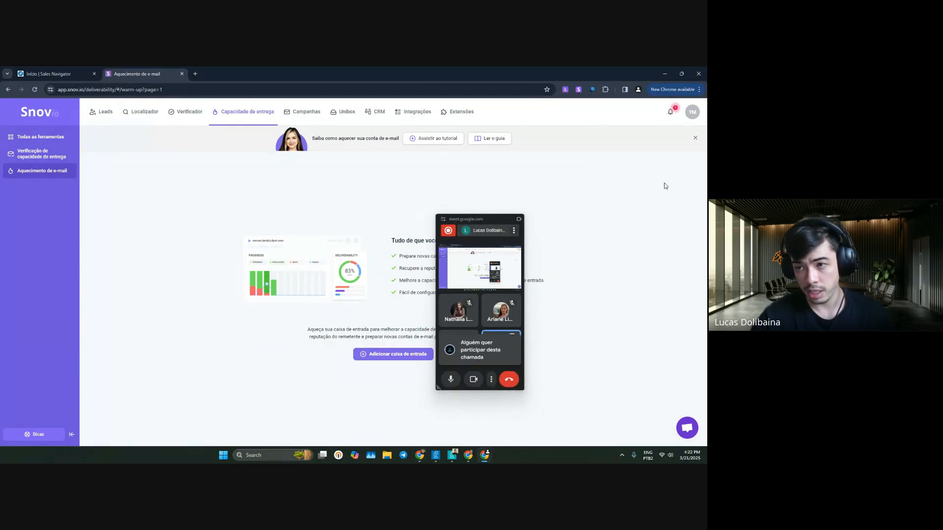
click(693, 112)
click(622, 229)
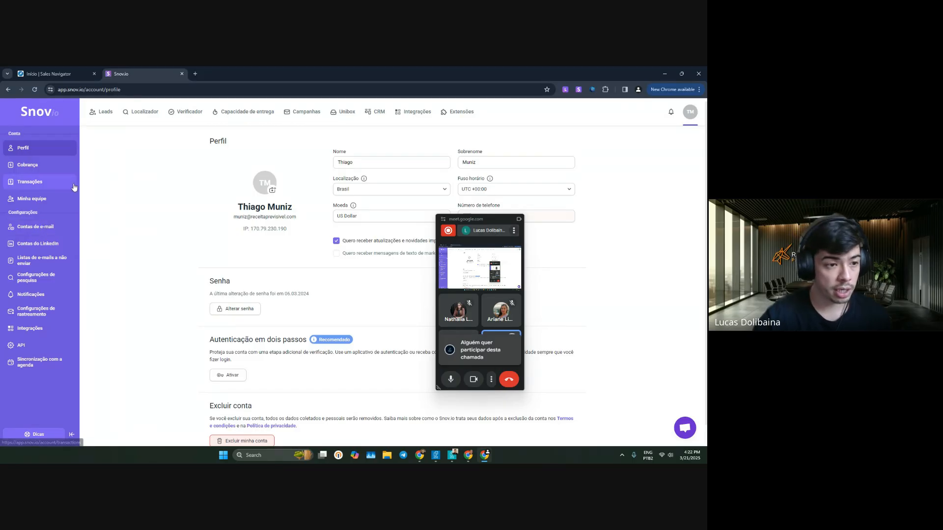
click(24, 198)
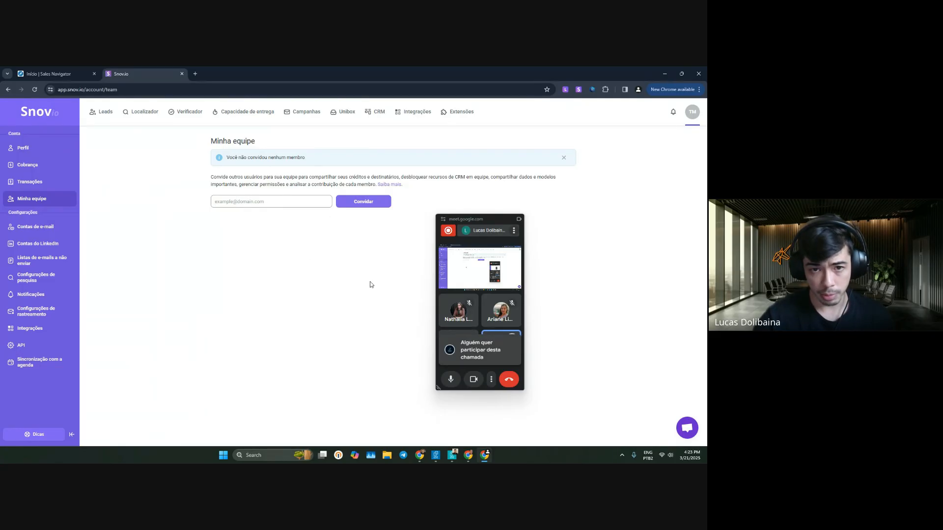
- Show the Campanhas list in Snov.io and return to the Sales Navigator home page
click(83, 69)
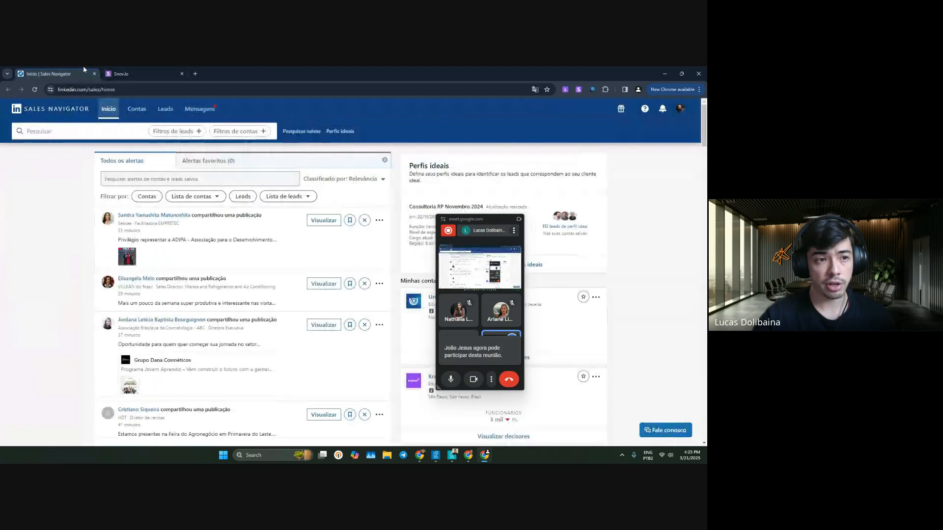
click(145, 74)
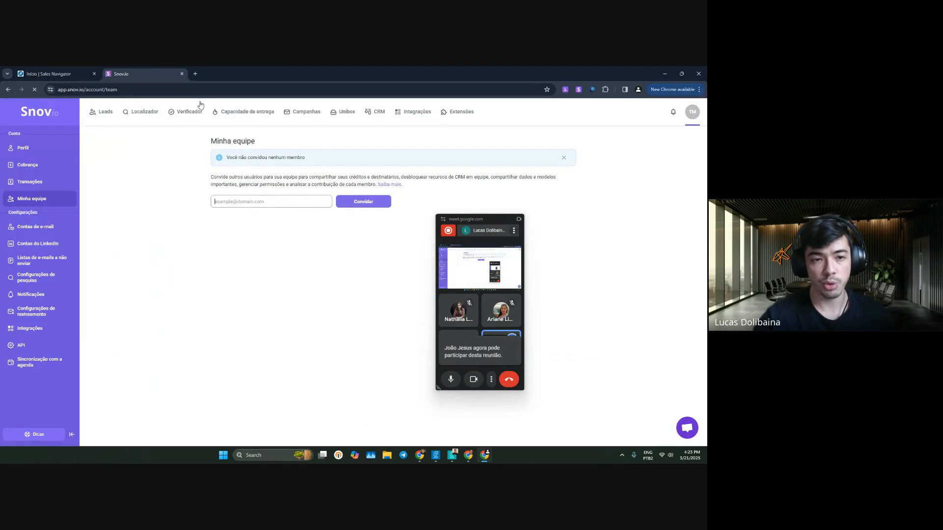
click(301, 109)
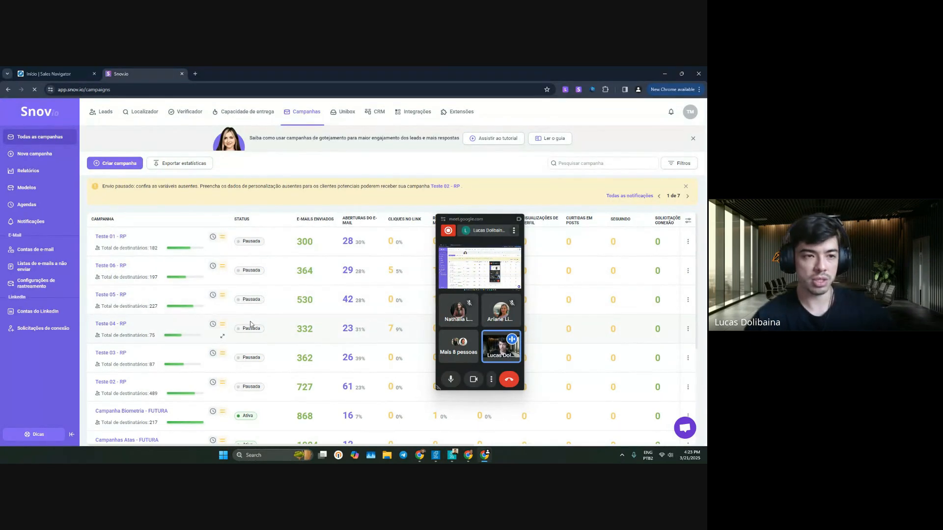
click(76, 74)
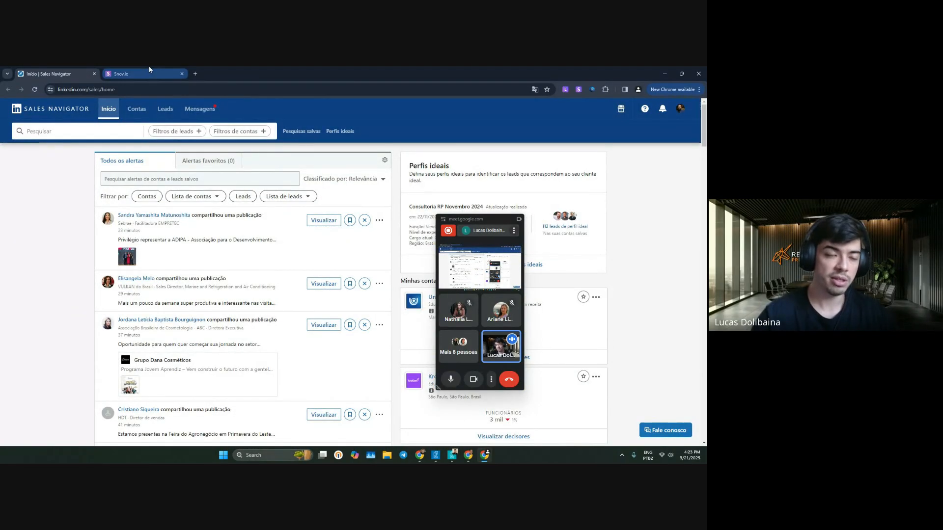
click(133, 73)
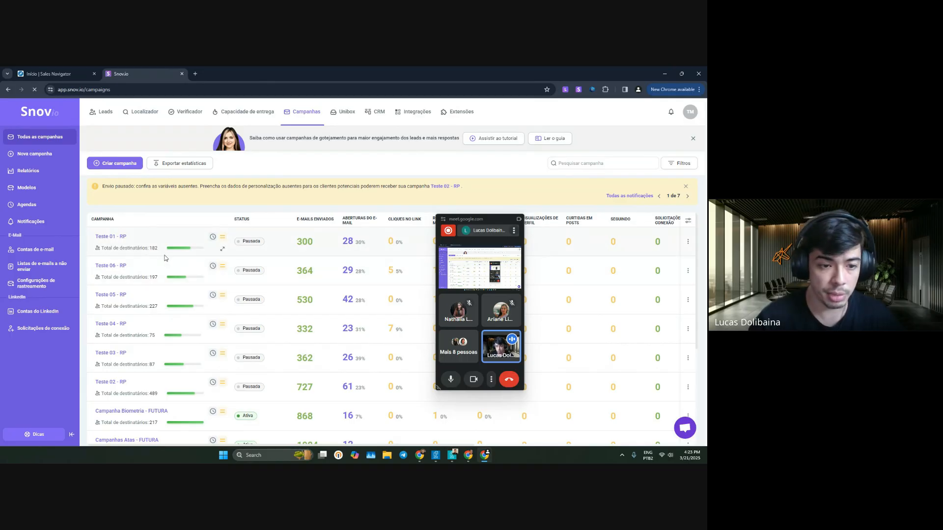
mouse_move(160, 249)
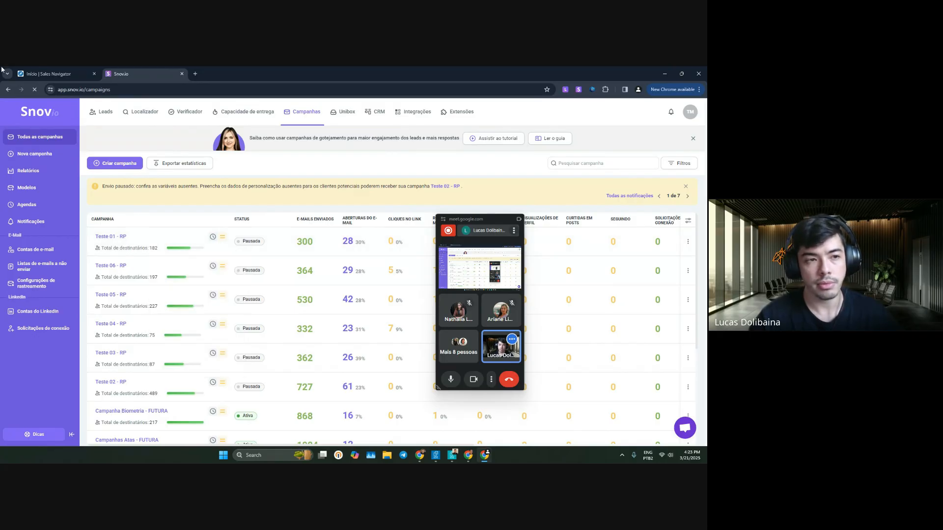
click(49, 74)
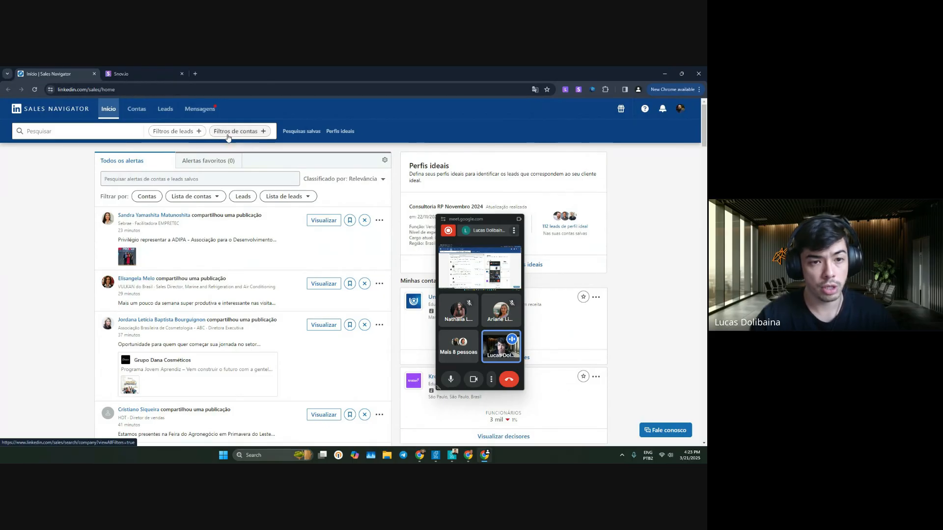
- Open the lead search filters in Sales Navigator and look over the available filter groups
click(174, 131)
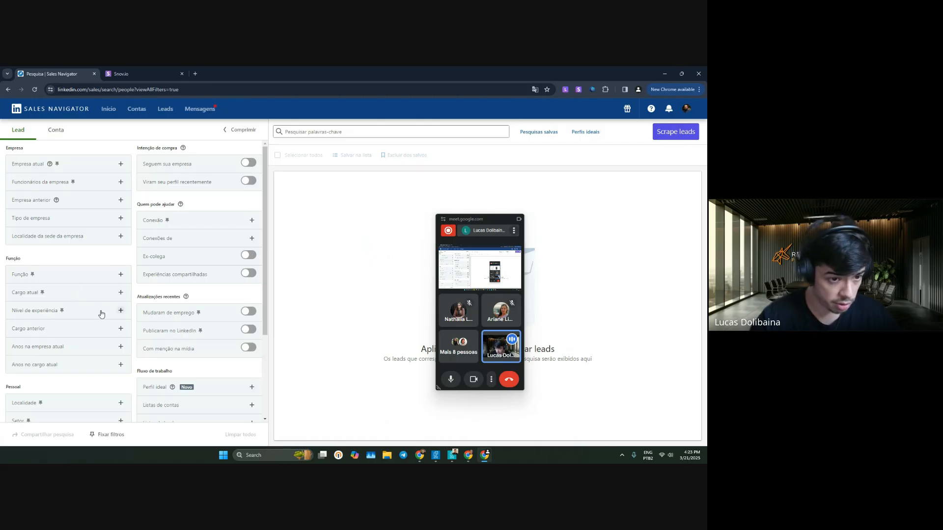
scroll(215, 224, down, 2)
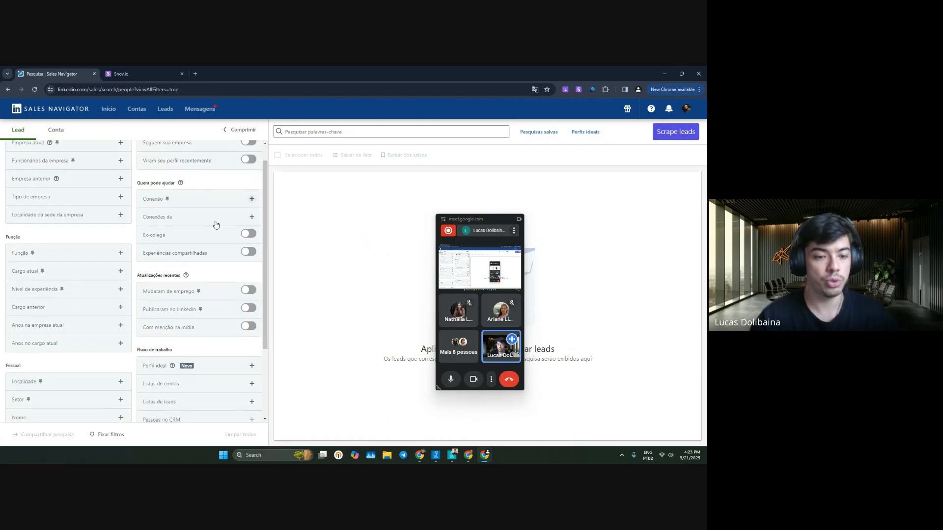
scroll(215, 224, up, 2)
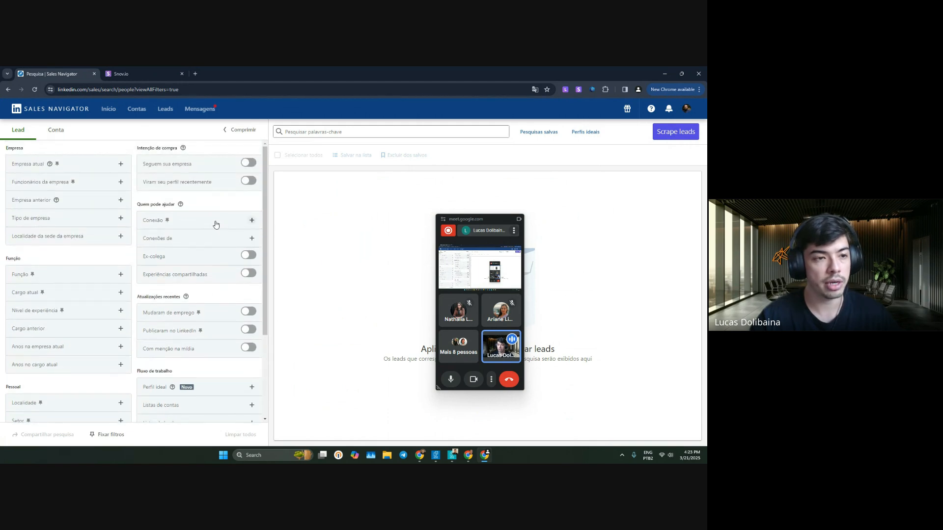
- Try the Seguem sua empresa buying-intent filter, review the matching leads, and turn it off again
click(248, 163)
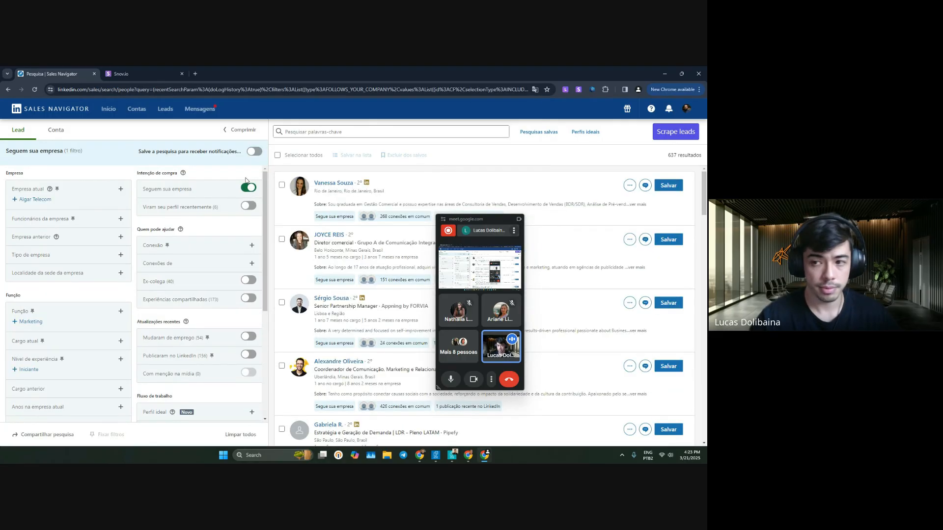
double_click(668, 157)
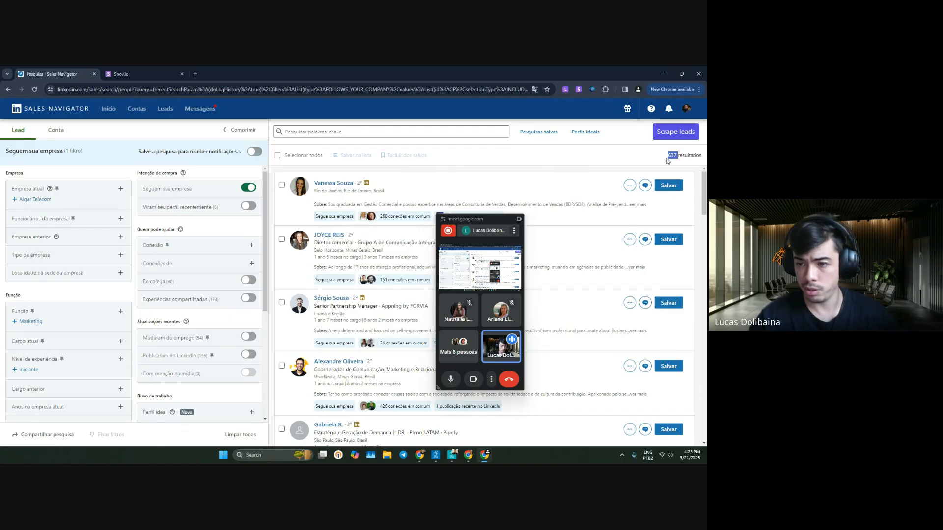
click(650, 154)
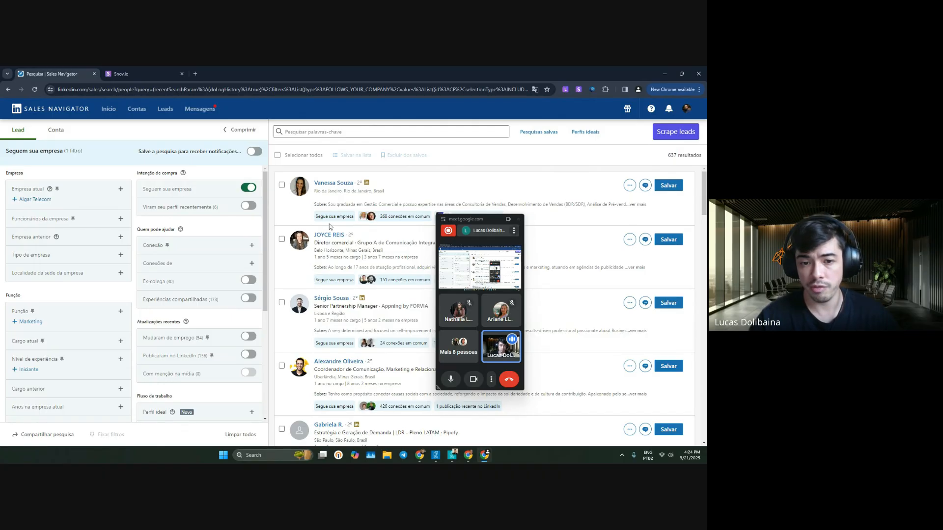
scroll(336, 308, down, 2)
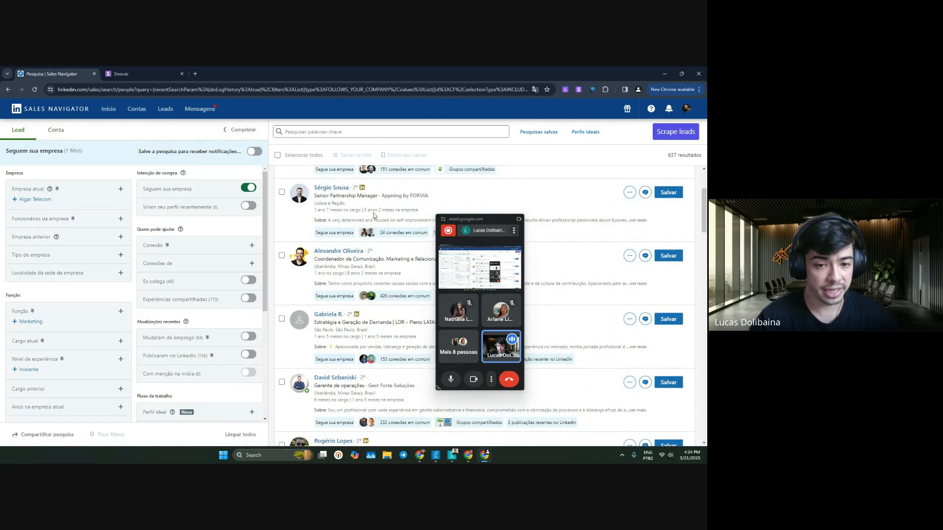
scroll(373, 215, up, 2)
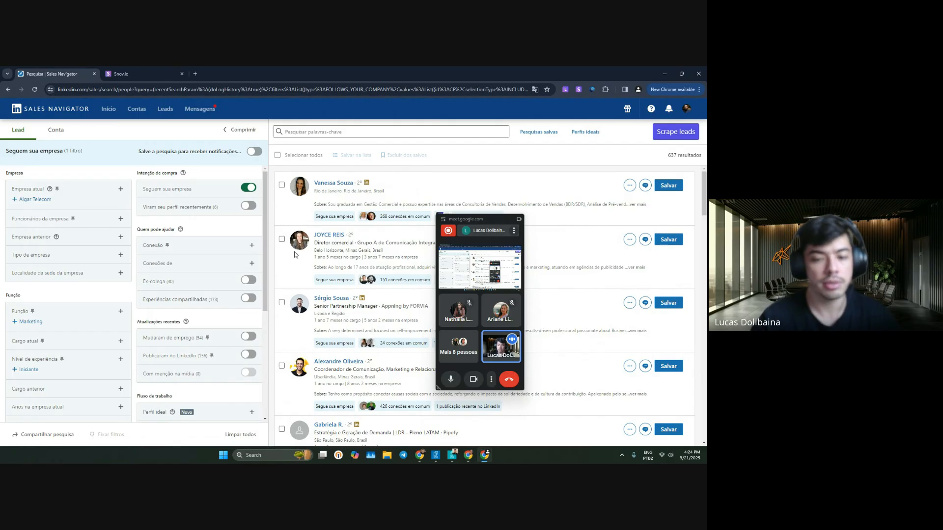
click(248, 189)
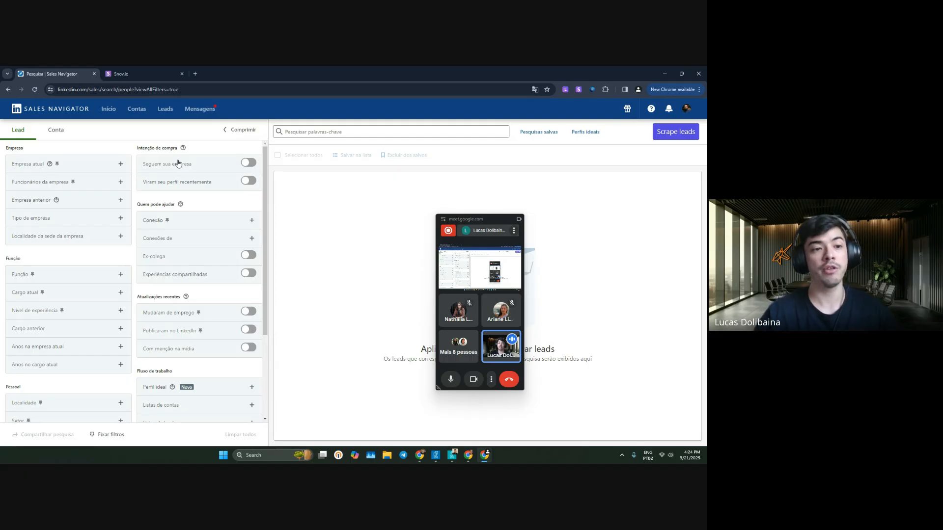
- Switch to the other browser window, examine the presenter's own LinkedIn profile down to its Experiência section, and return to Sales Navigator
click(468, 455)
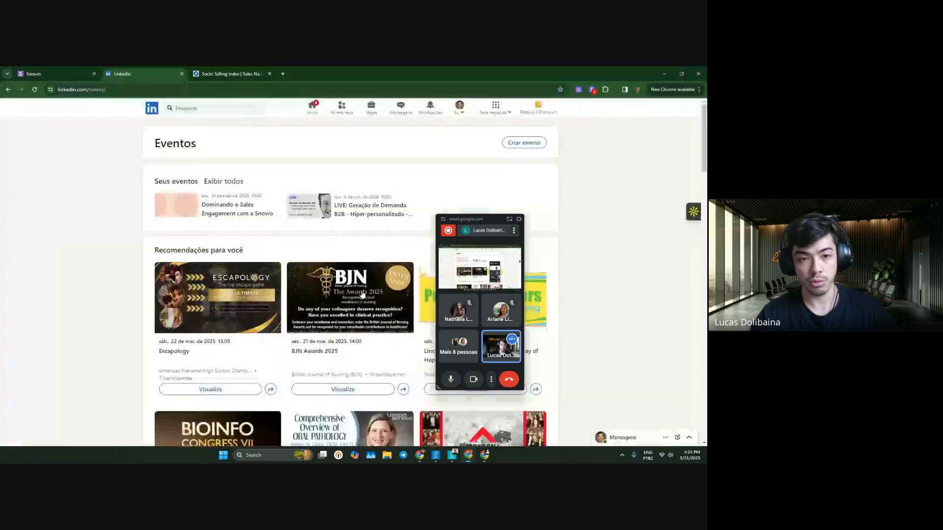
click(451, 114)
click(414, 162)
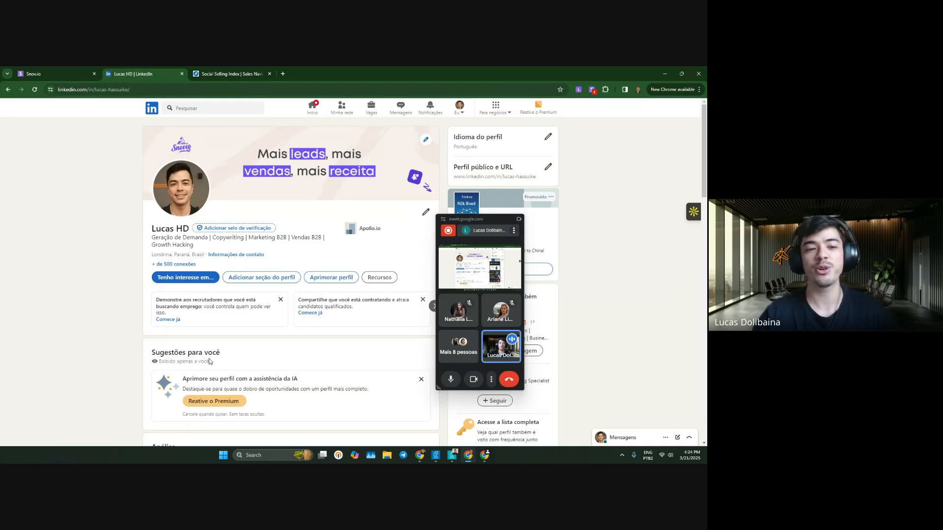
scroll(299, 304, down, 10)
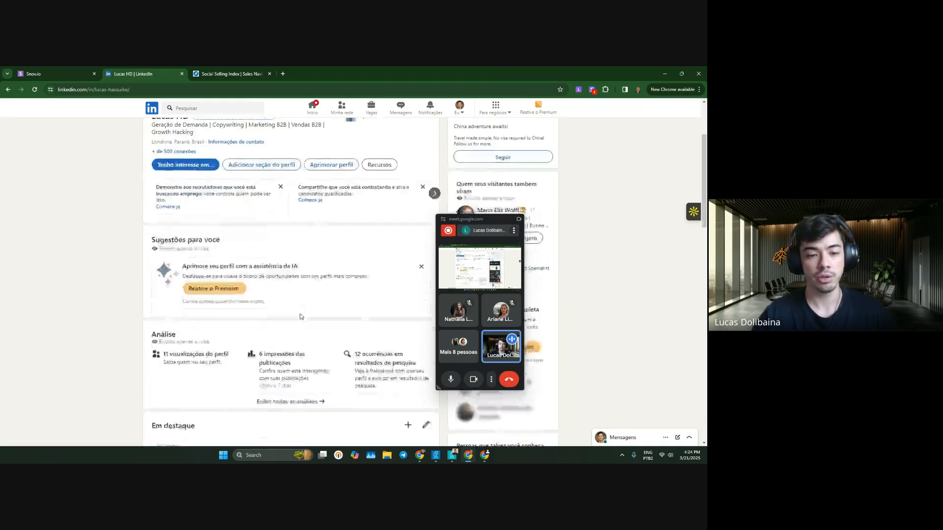
scroll(308, 308, down, 5)
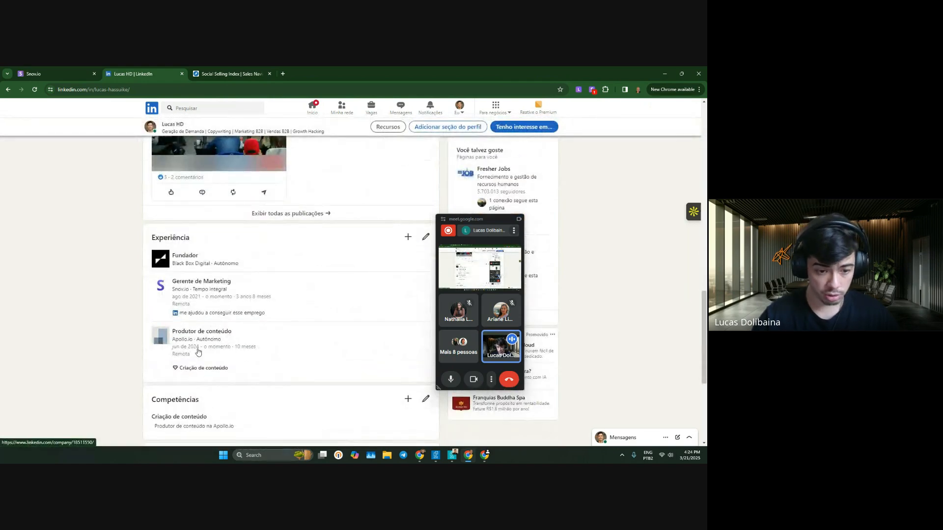
scroll(192, 339, up, 5)
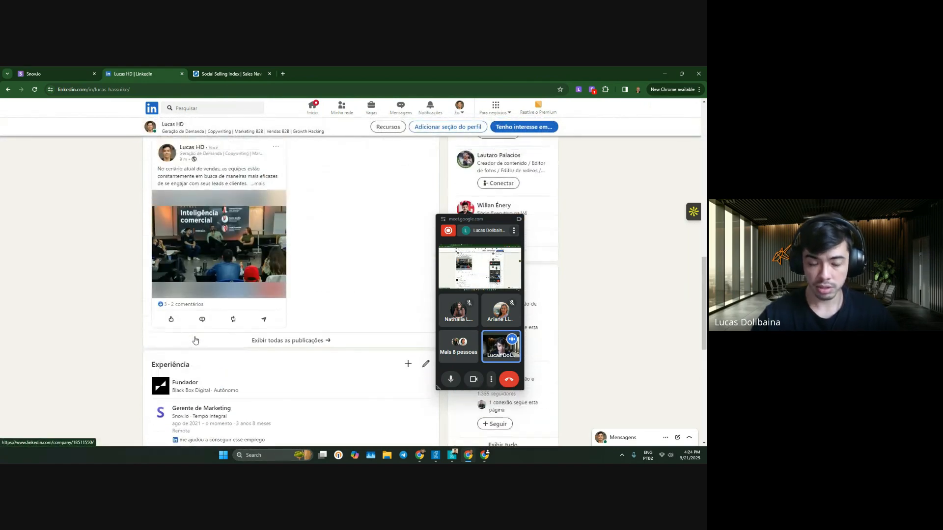
scroll(196, 339, up, 5)
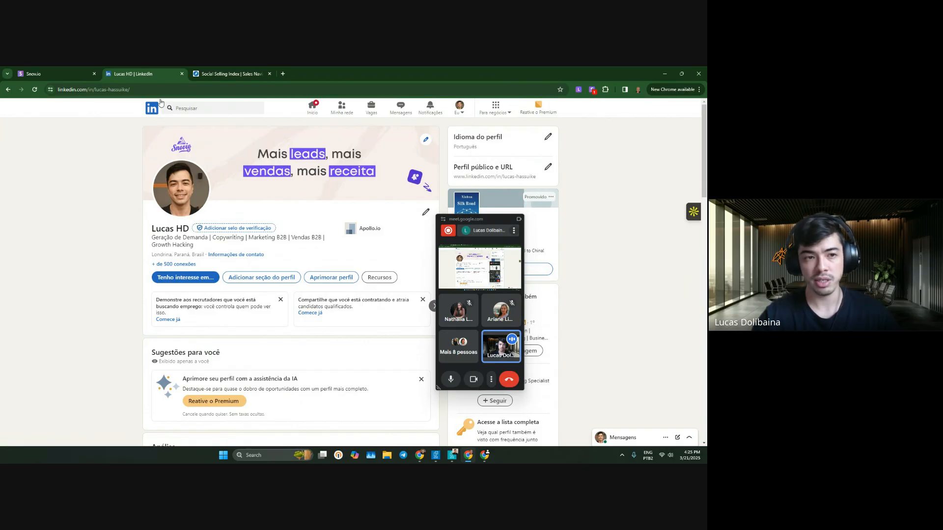
click(662, 73)
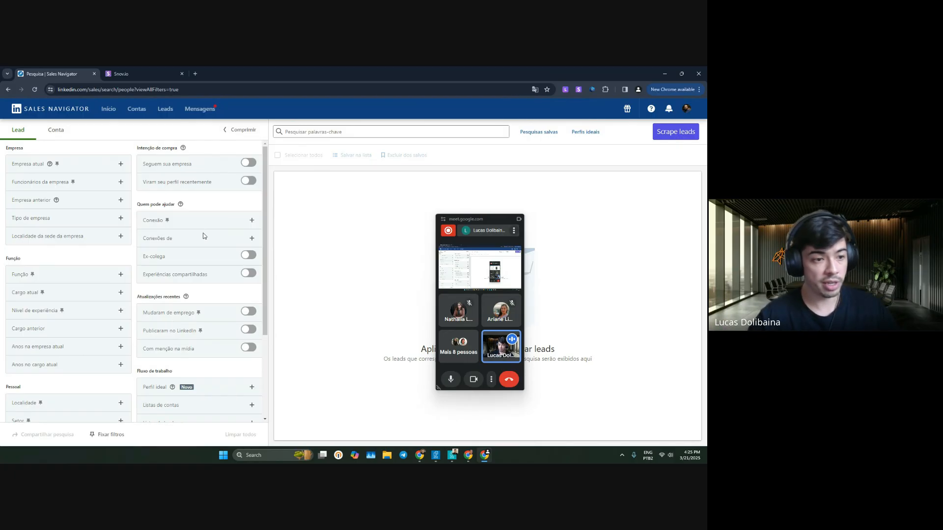
- Open LinkedIn in a new tab and go to the Pré-Vendas | SDR | BDR | Inside Sales group
scroll(147, 288, down, 2)
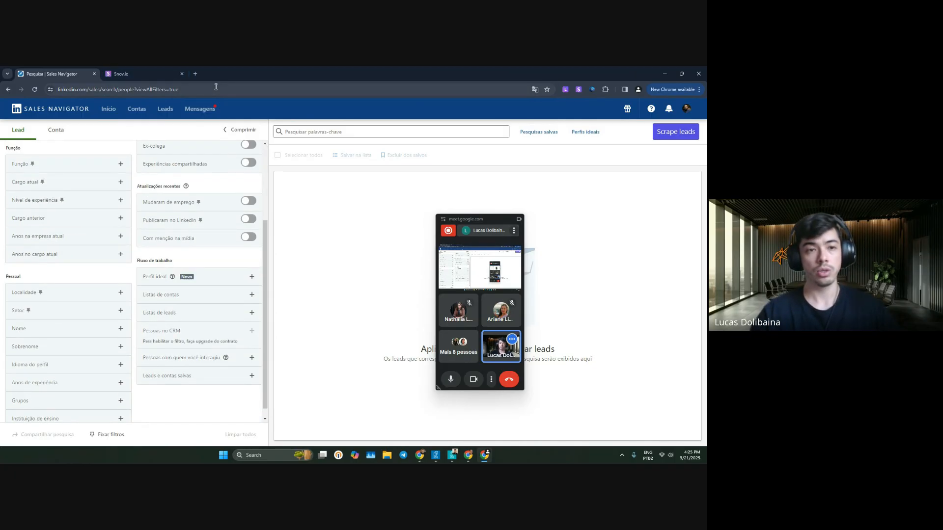
click(195, 74)
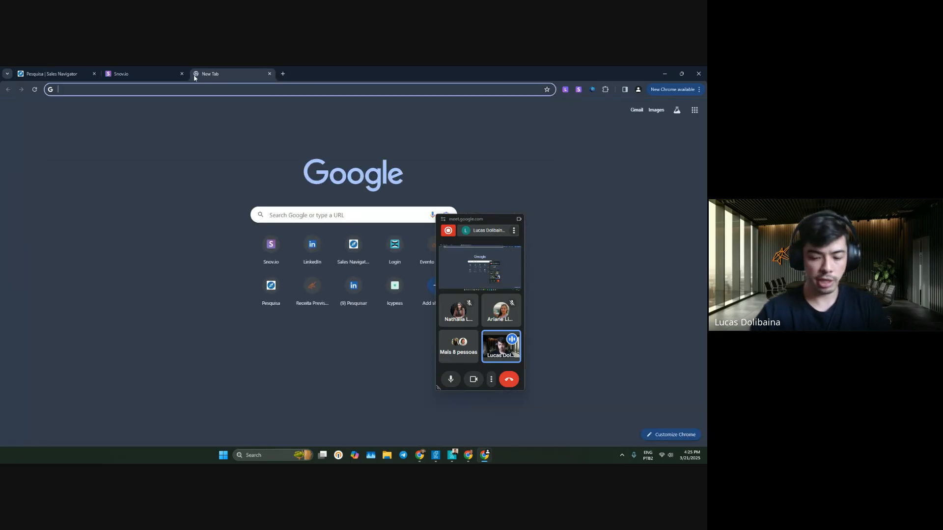
text(link)
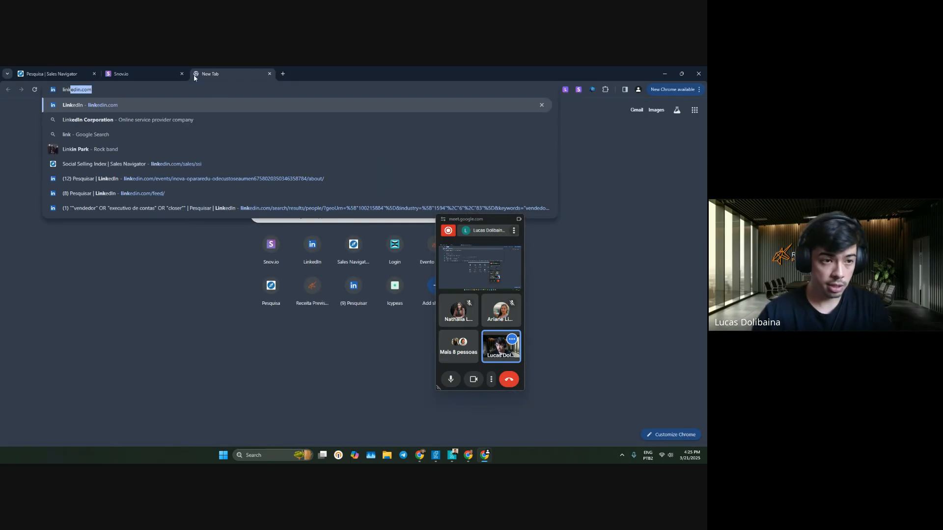
key(Return)
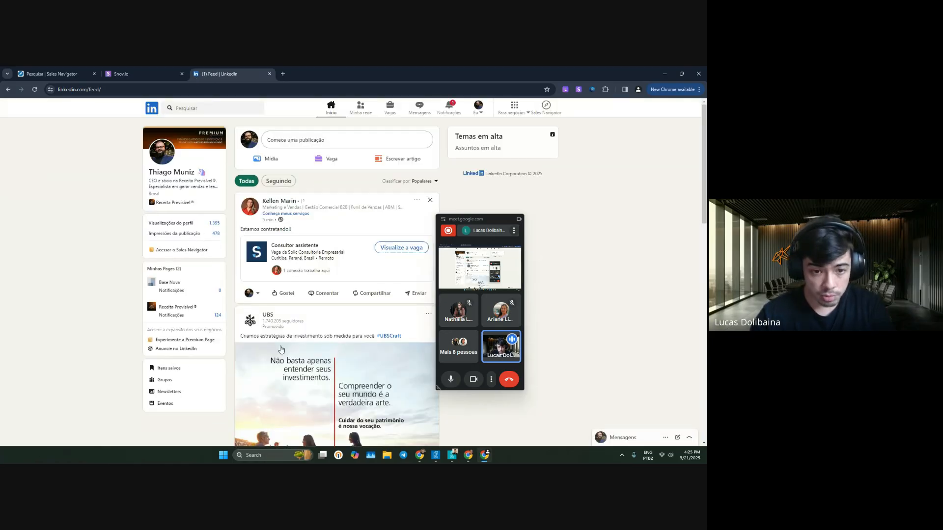
click(167, 386)
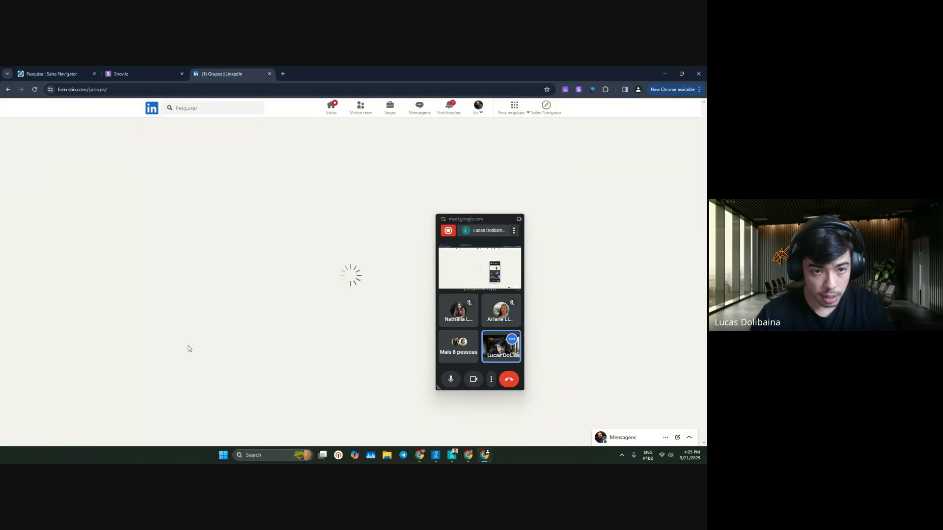
click(224, 162)
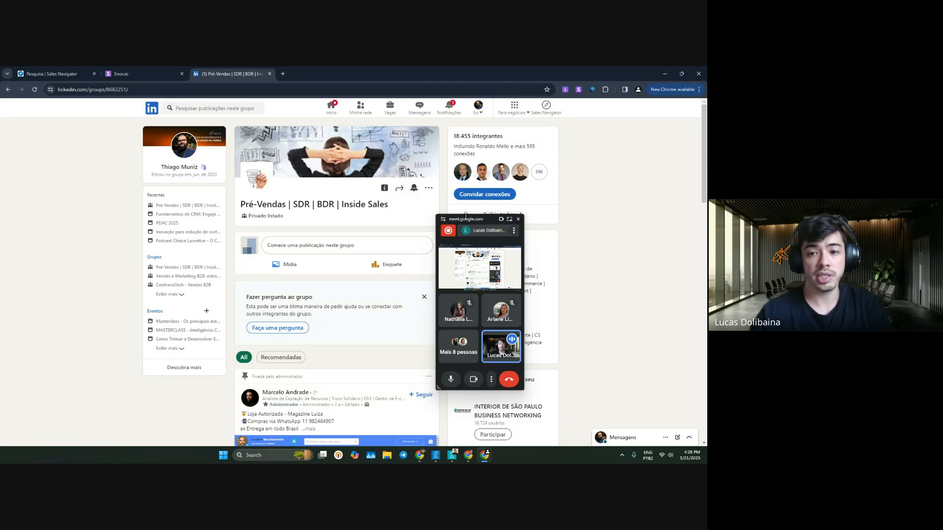
- Move the meeting window aside, open the group's full member list, and check whether LI Prospect Finder can collect prospects there
drag(467, 219, 322, 245)
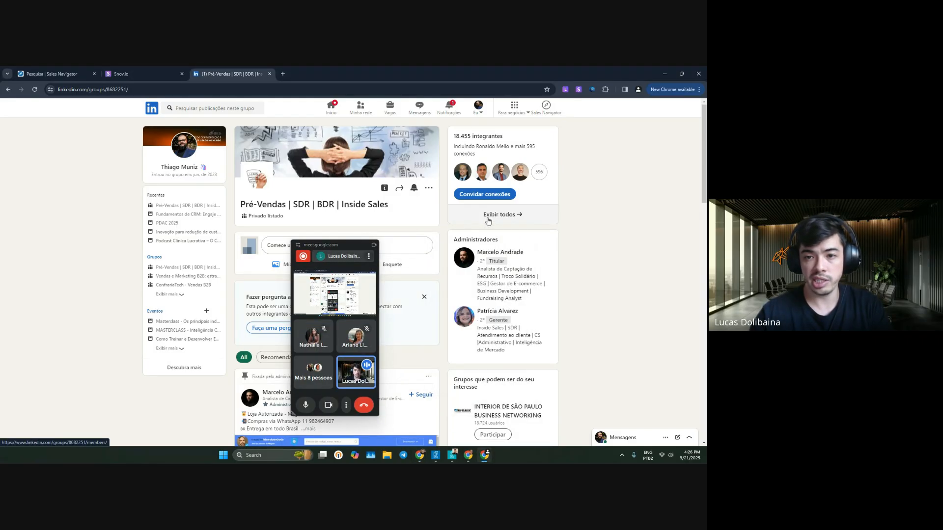
click(488, 220)
click(565, 90)
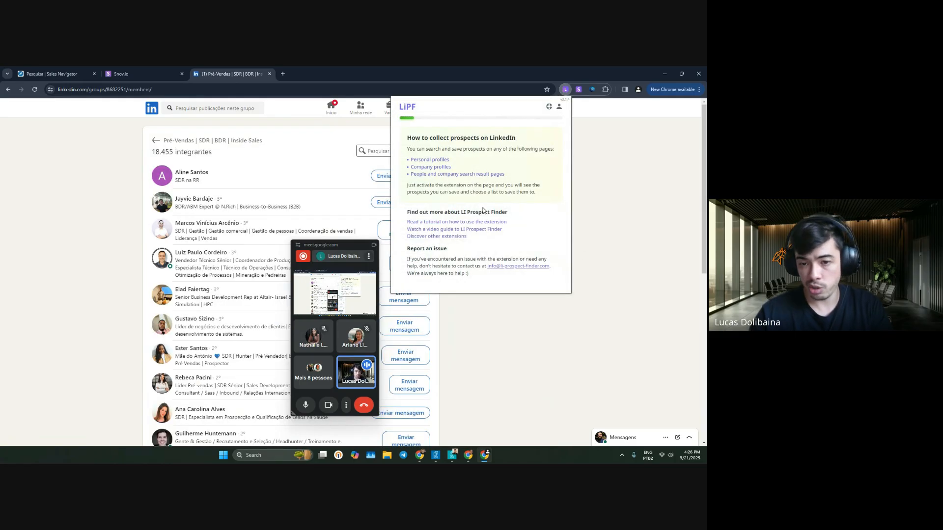
click(645, 288)
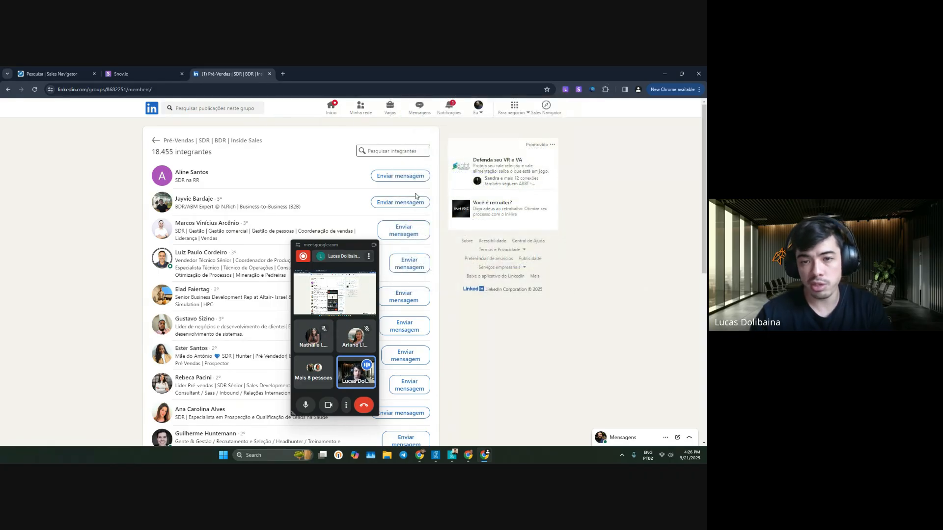
scroll(414, 280, down, 3)
scroll(412, 282, up, 3)
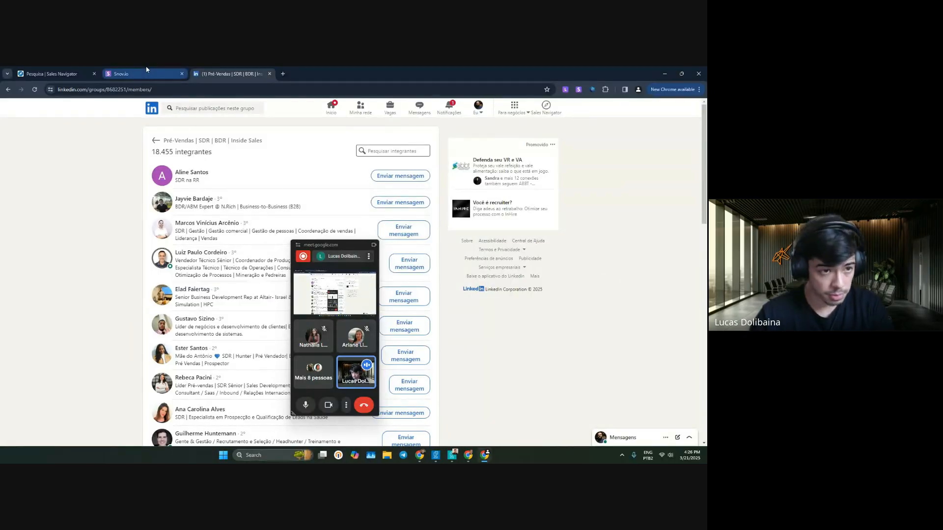
- Filter the Sales Navigator lead search by the group Pré-Vendas | SDR | BDR | Inside Sales, searching groups for "sdr"
click(55, 70)
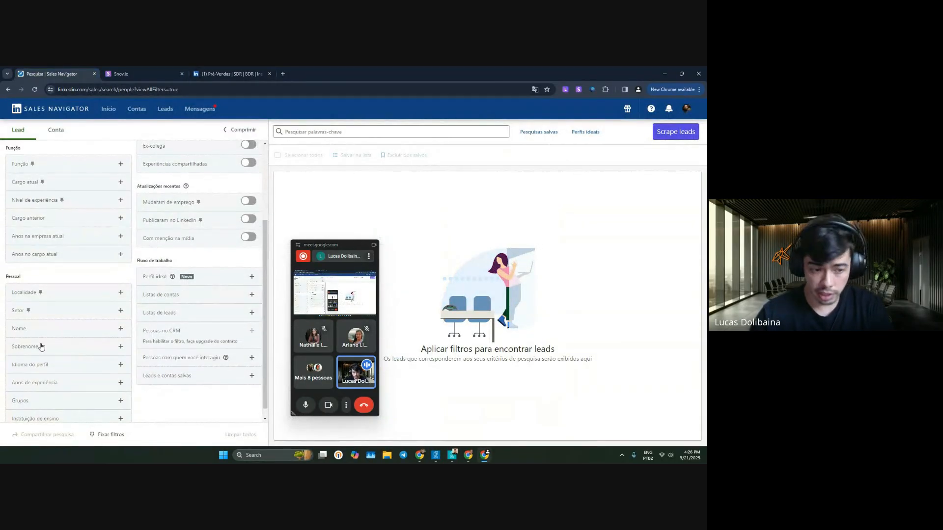
scroll(42, 346, down, 2)
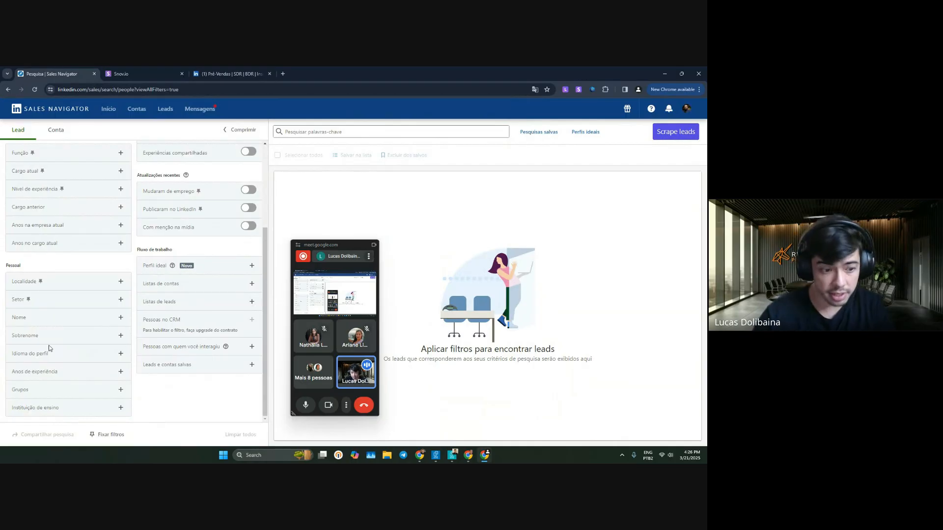
click(51, 393)
text(sdr)
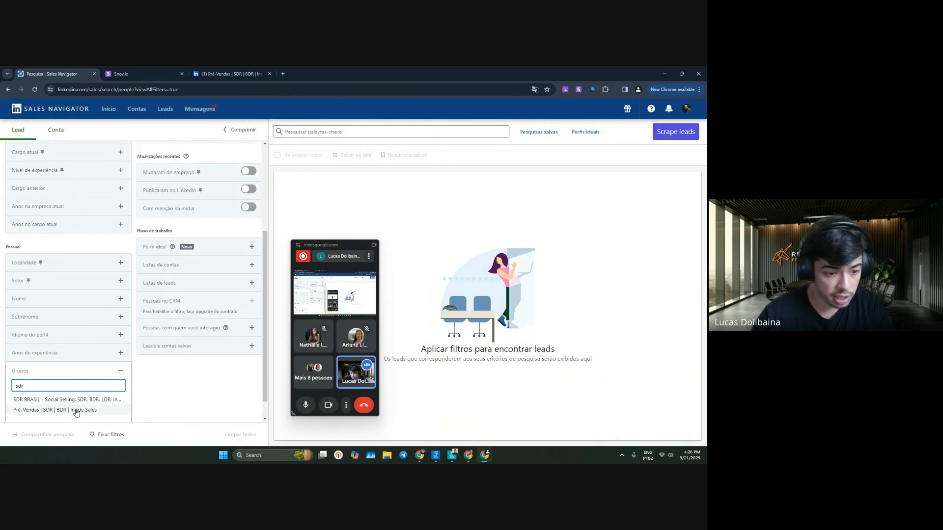
click(76, 410)
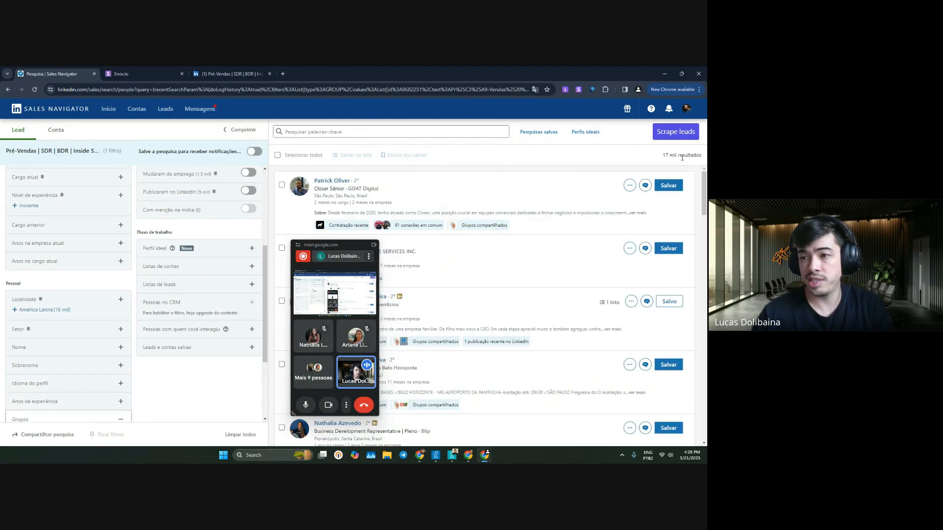
- Highlight the group search's result count and check which prospects LI Prospect Finder picks up from these results
triple_click(681, 157)
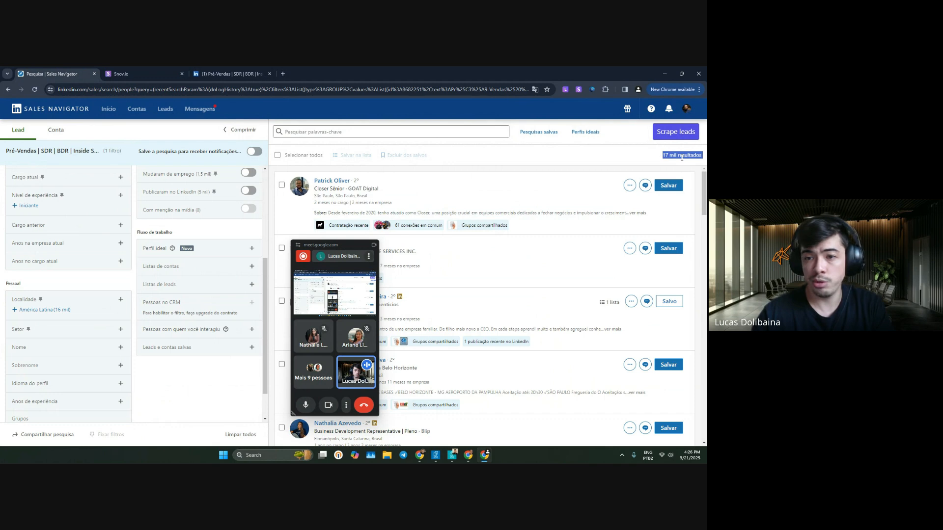
click(563, 90)
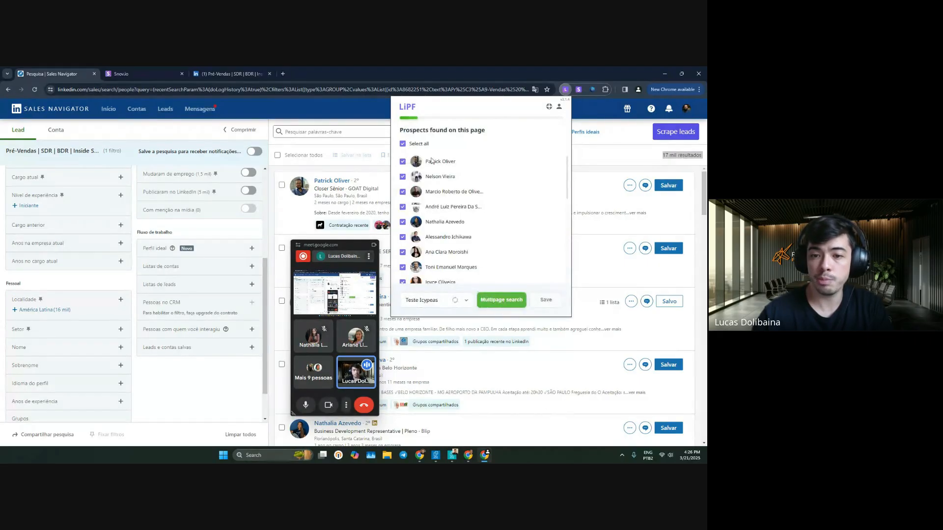
click(597, 167)
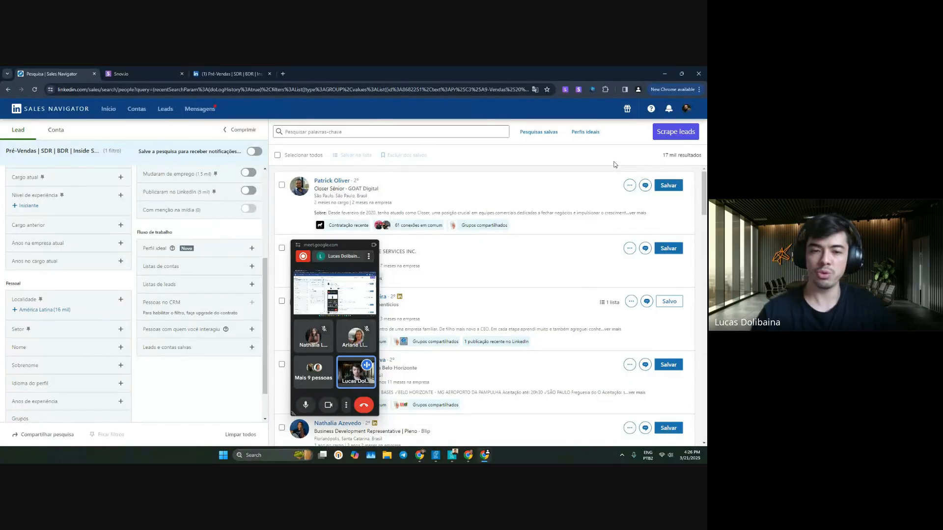
- Restrict the group's lead search to people who recently posted on LinkedIn, reviewing the other company, role and personal filters
scroll(127, 268, up, 3)
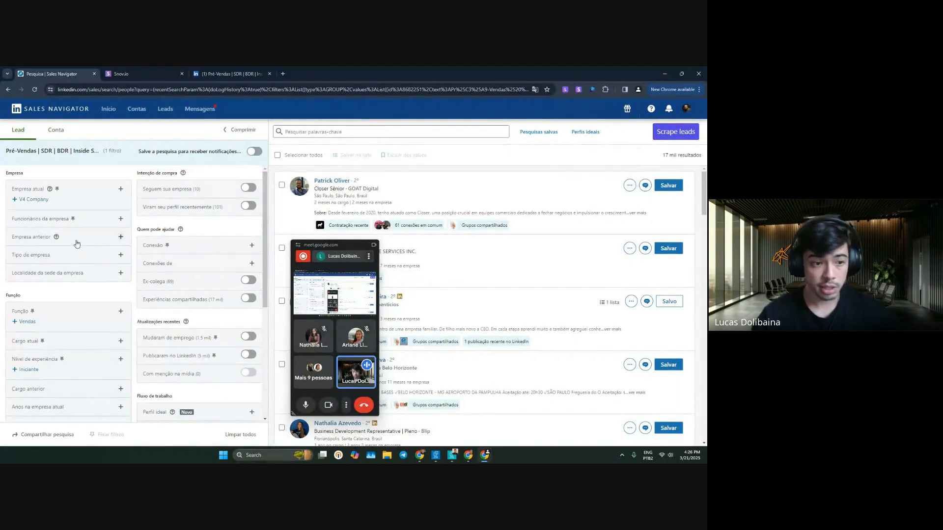
scroll(79, 221, down, 2)
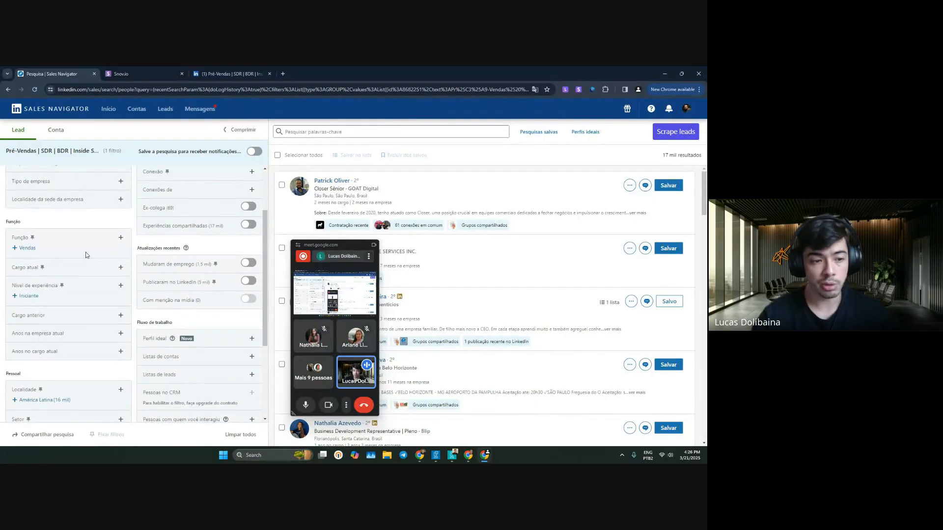
scroll(89, 278, down, 1)
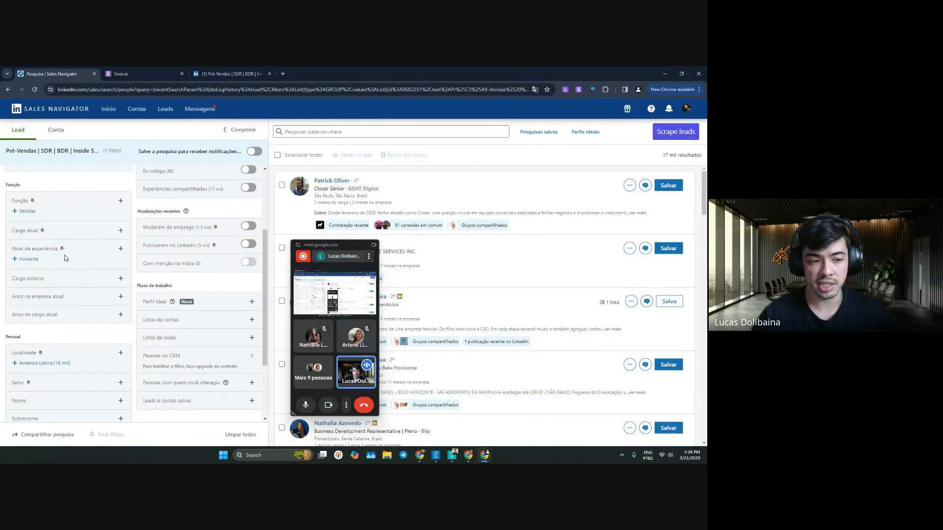
scroll(65, 258, down, 3)
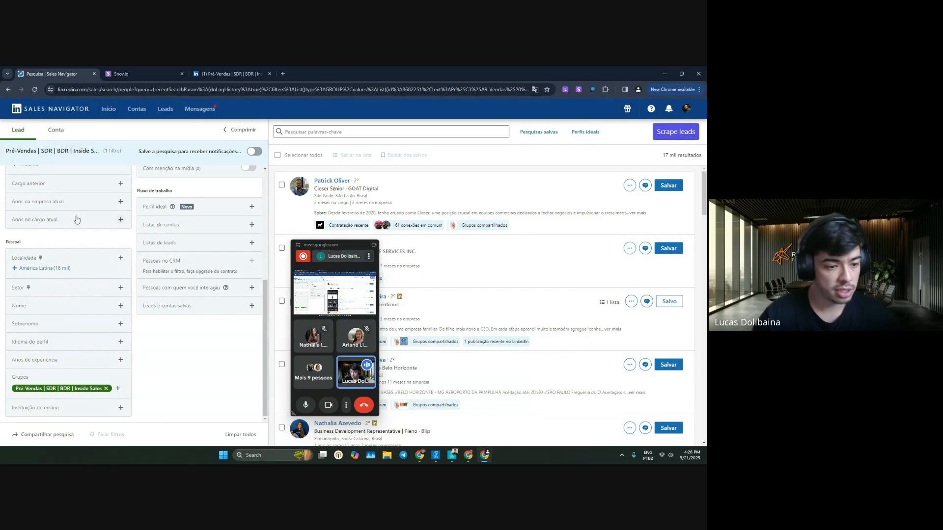
scroll(173, 332, up, 4)
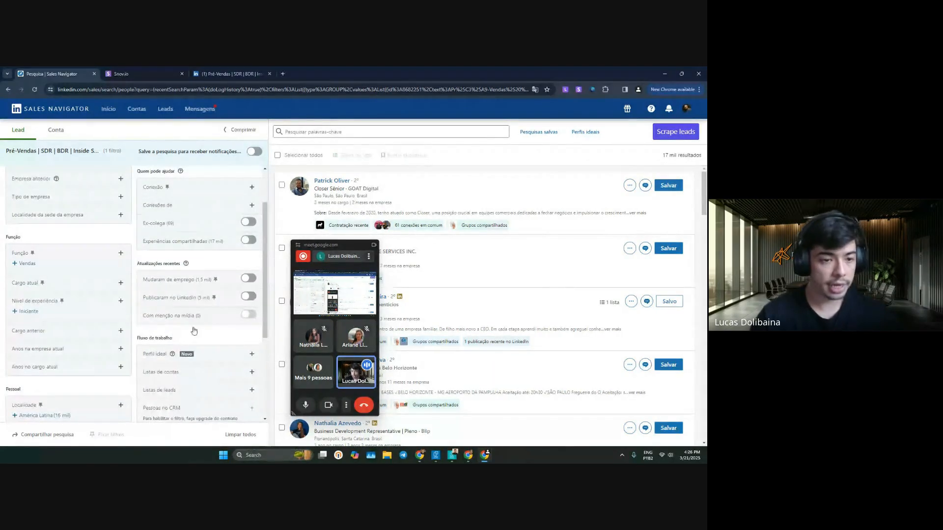
scroll(198, 328, up, 2)
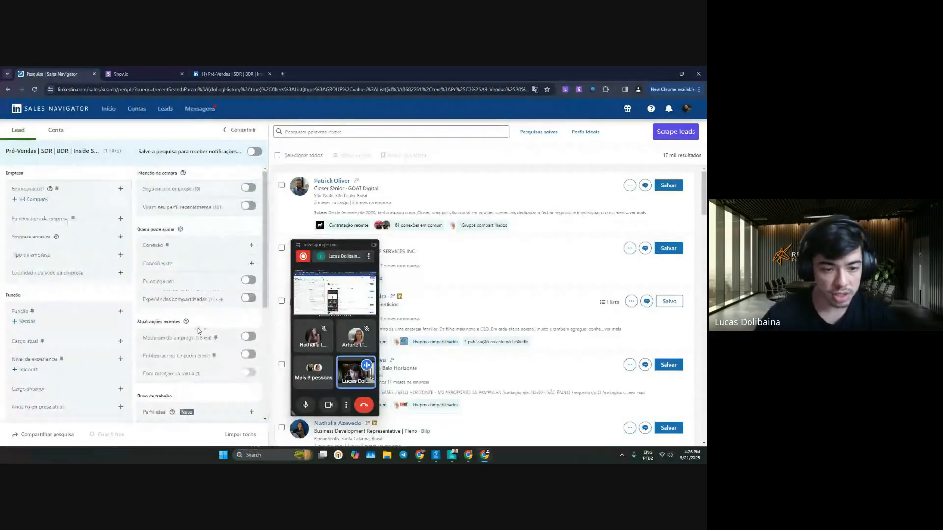
click(247, 355)
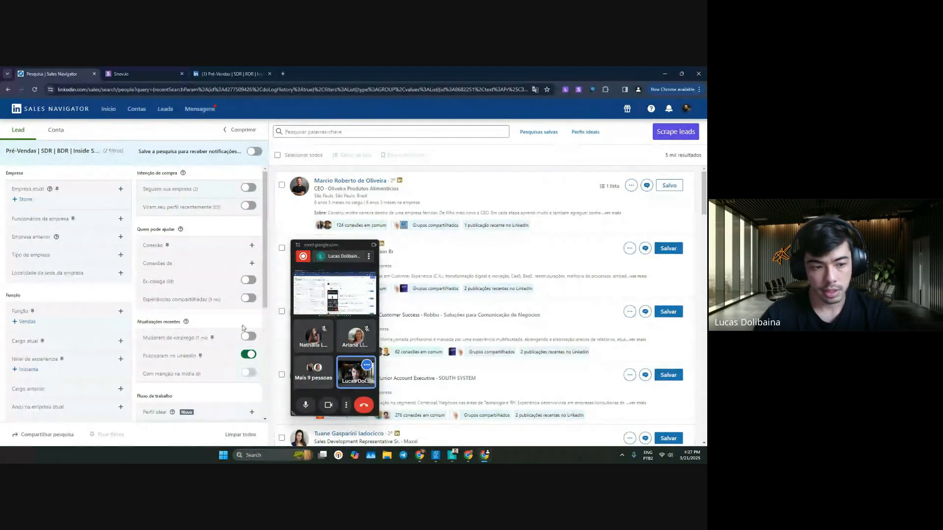
scroll(243, 325, down, 2)
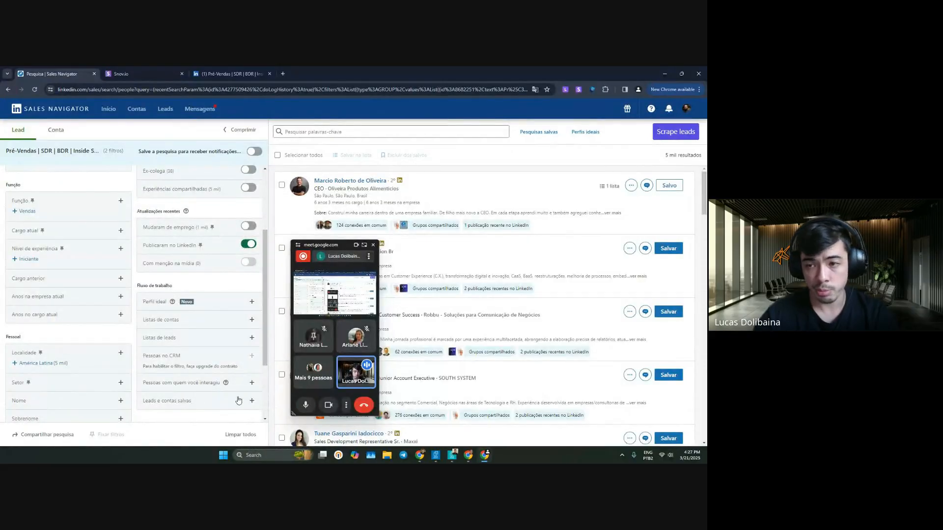
scroll(70, 260, up, 1)
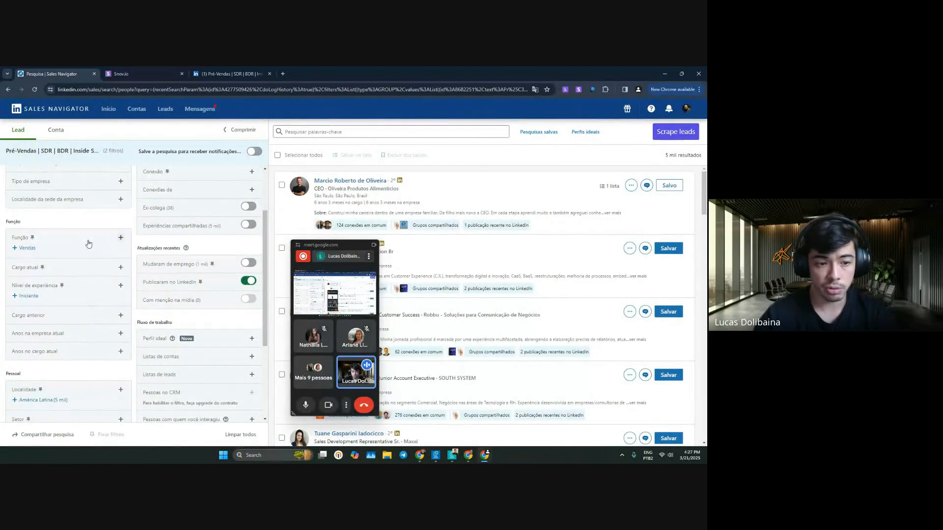
scroll(125, 348, up, 2)
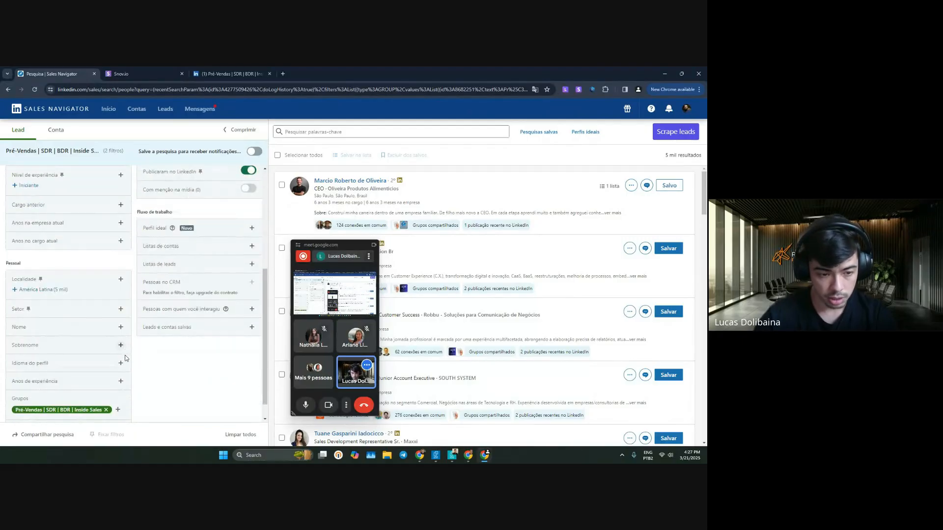
scroll(135, 344, up, 1)
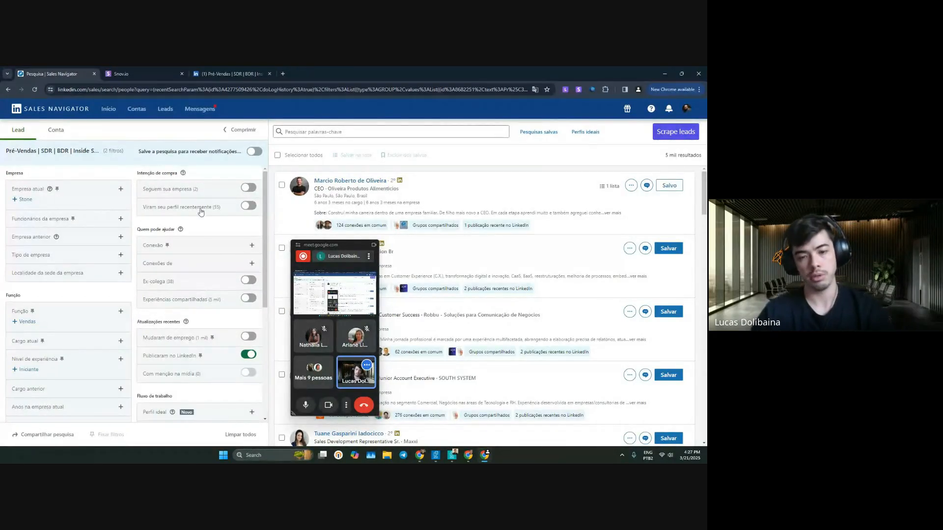
- Switch to the other browser window and review the remaining topics of the Sales Engagement outline in the Encontros Snovio document
click(468, 455)
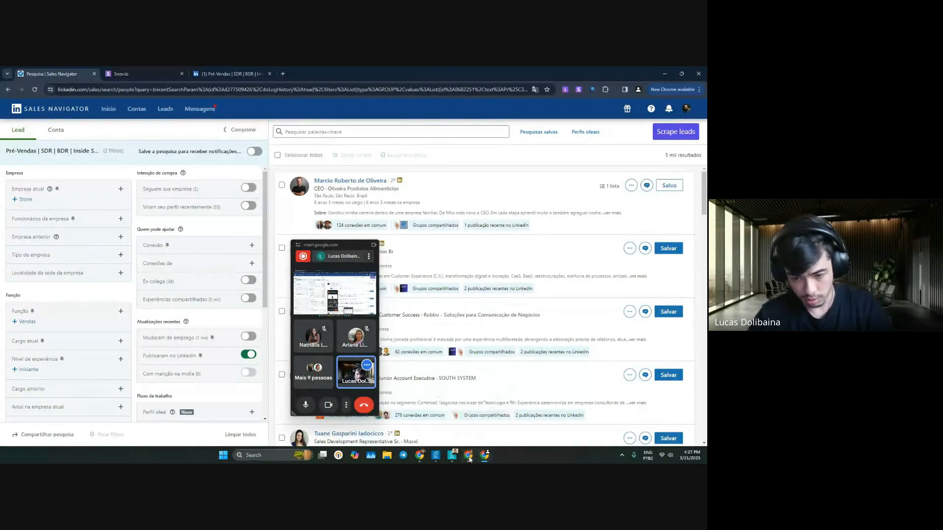
click(418, 450)
click(361, 418)
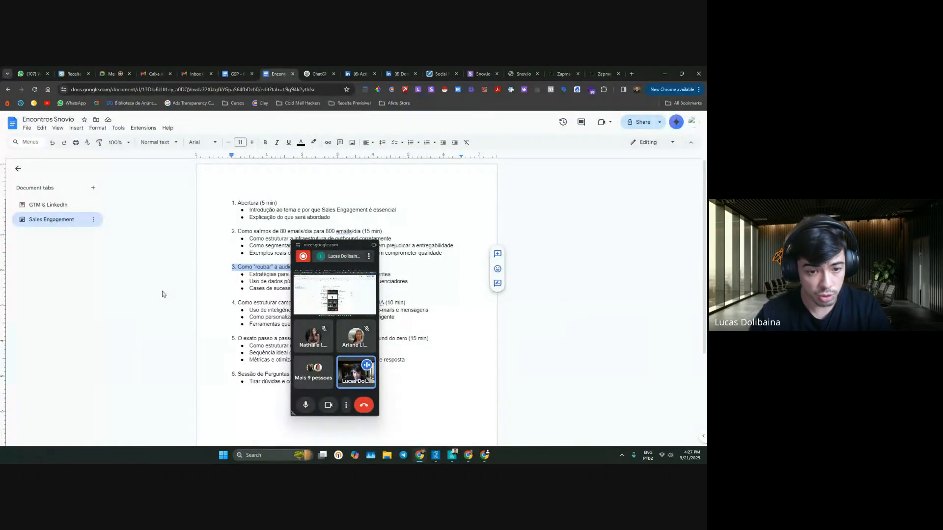
scroll(269, 281, down, 2)
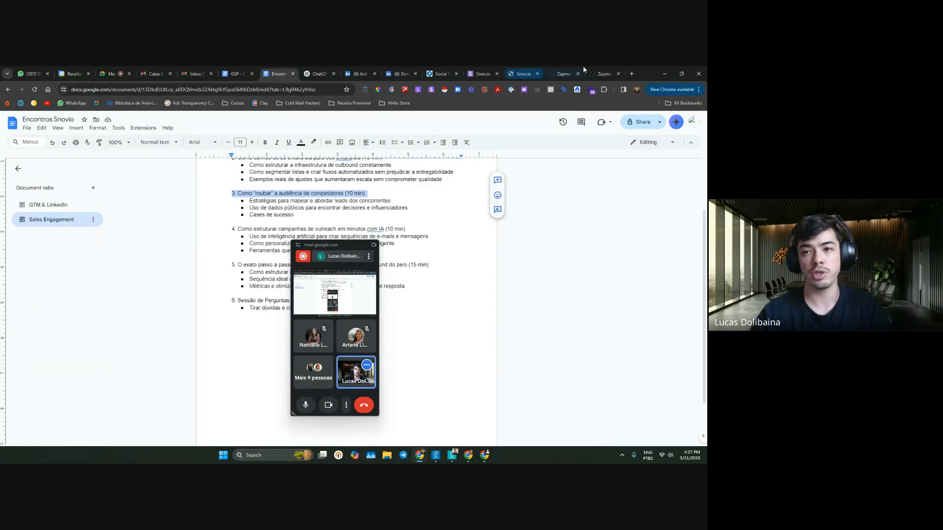
- In the last Zapmail browser tab, look up "agencias rd" and open the suggested page marketplace.rdstation.com/agencias/
click(602, 73)
click(303, 90)
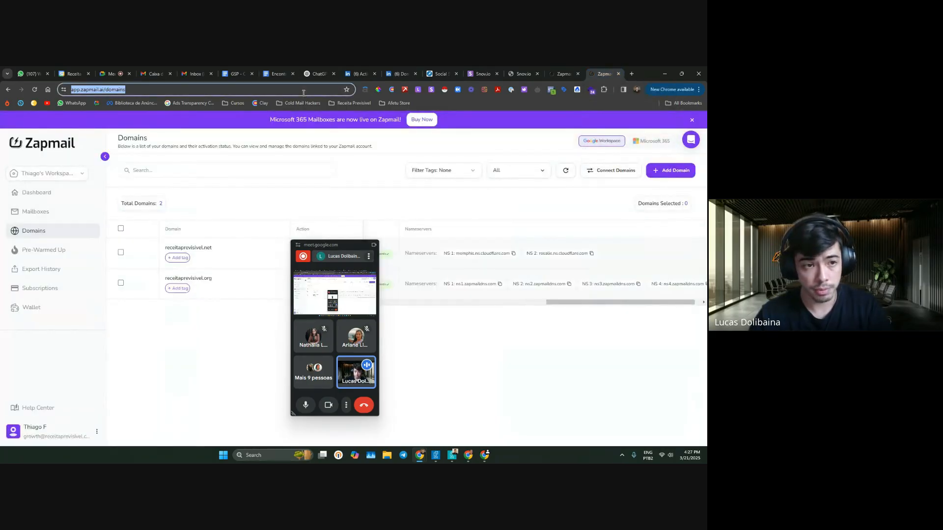
text(rd)
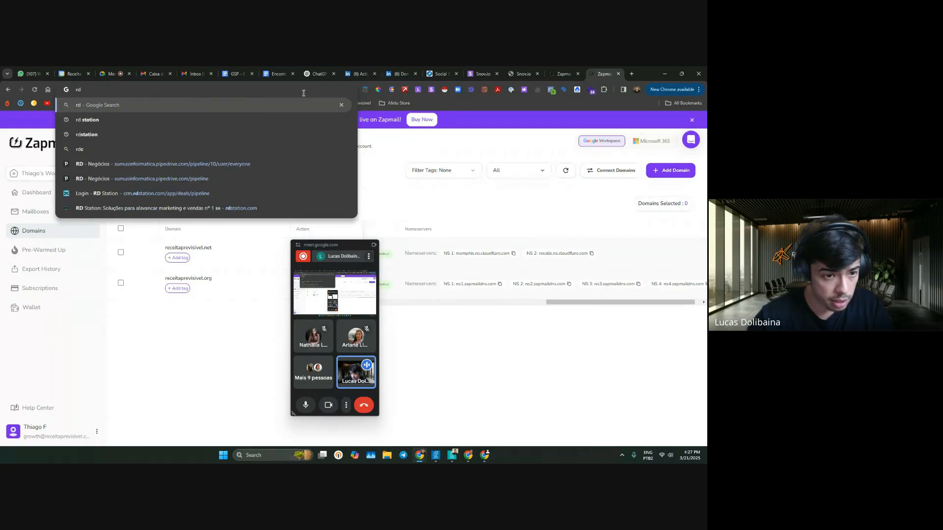
key(Up)
key(ctrl+a)
text(a)
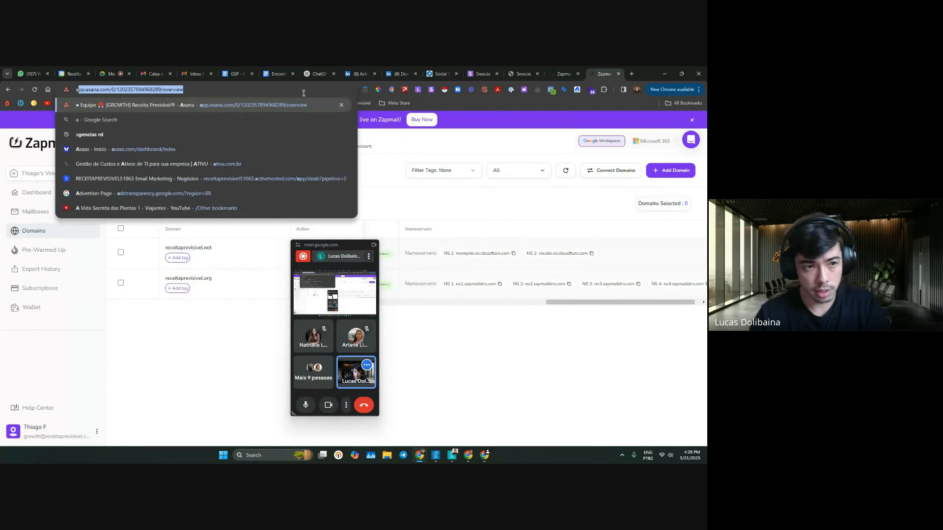
text(gencias rd)
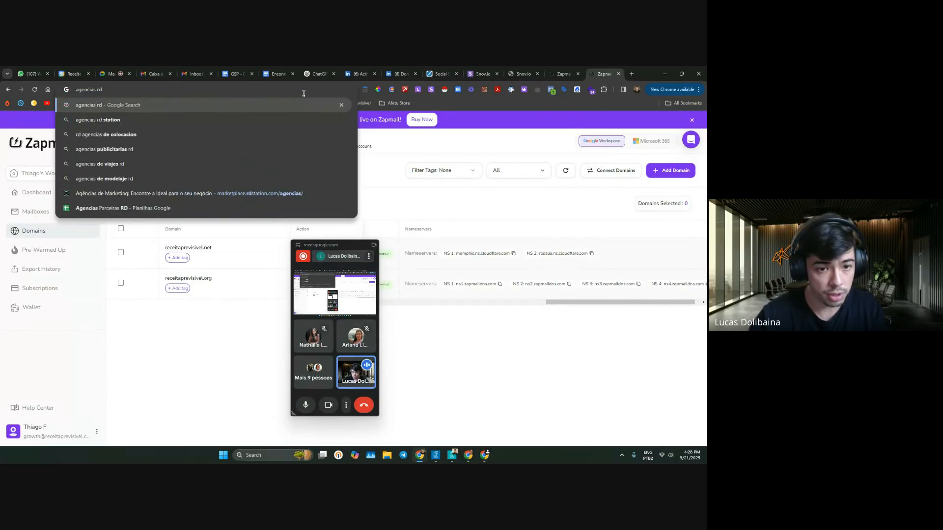
key(Up)
key(Up)
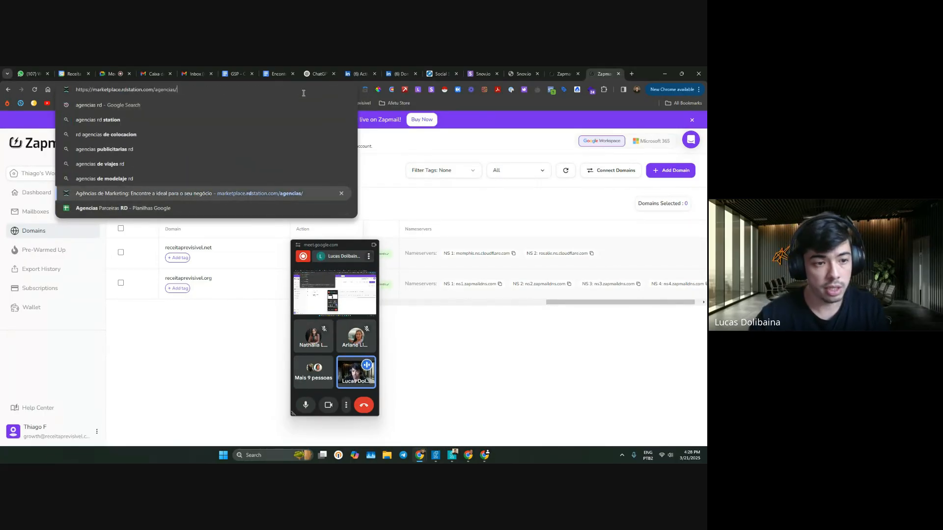
key(Return)
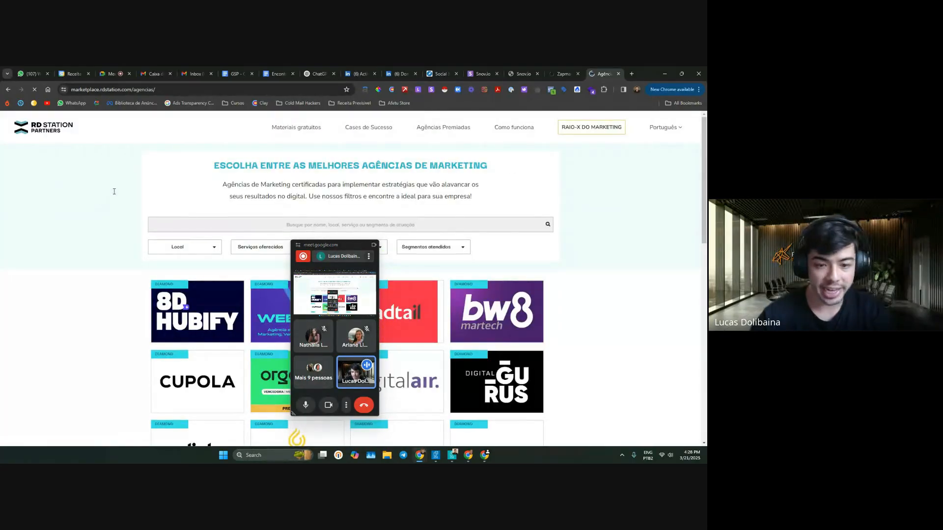
- Look through the marketing agencies listed in the RD Station Partners directory
scroll(580, 267, down, 8)
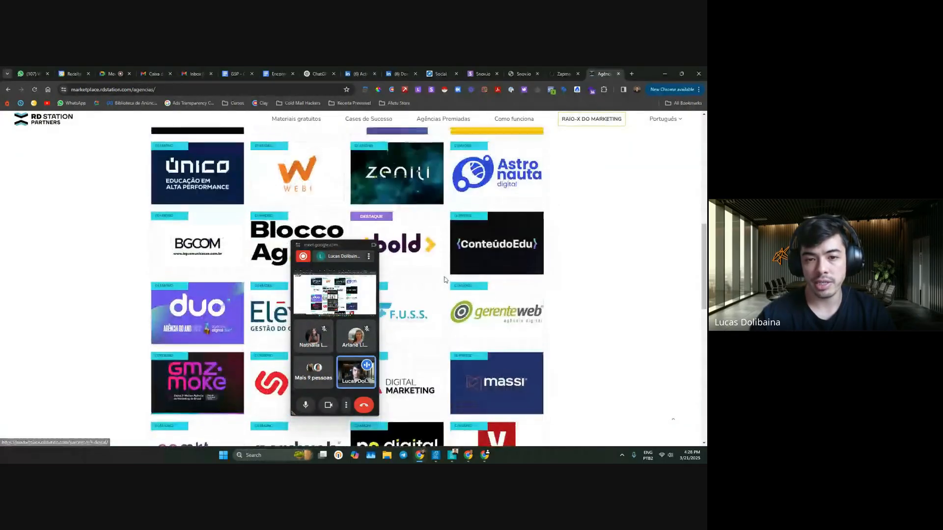
scroll(445, 279, up, 7)
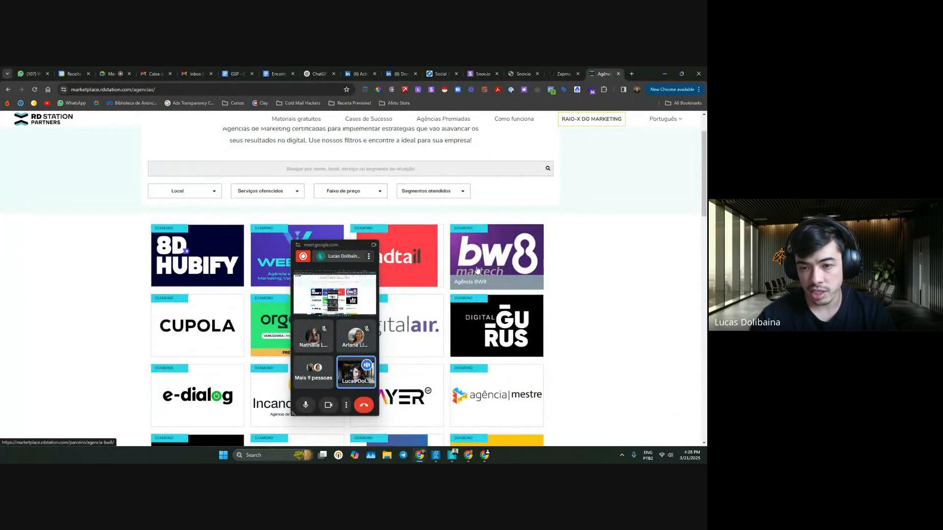
scroll(474, 260, down, 4)
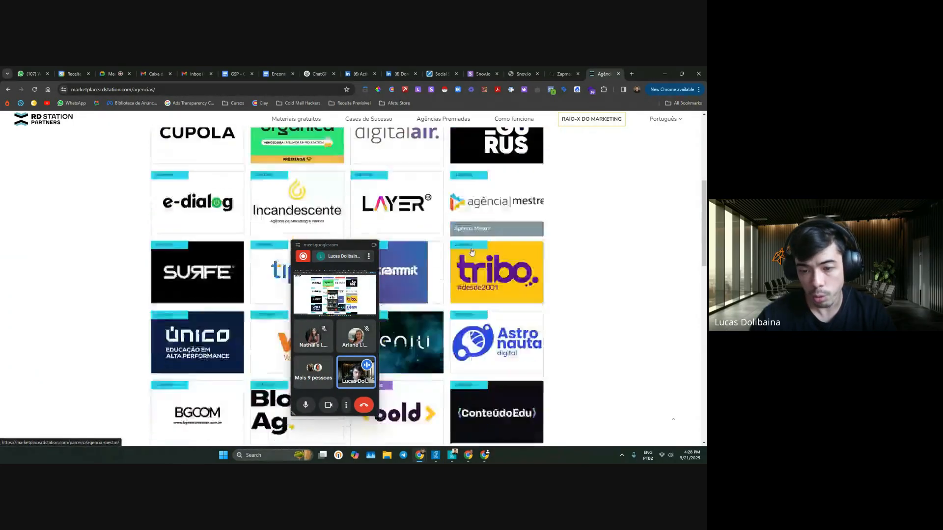
scroll(472, 253, down, 2)
scroll(475, 260, up, 6)
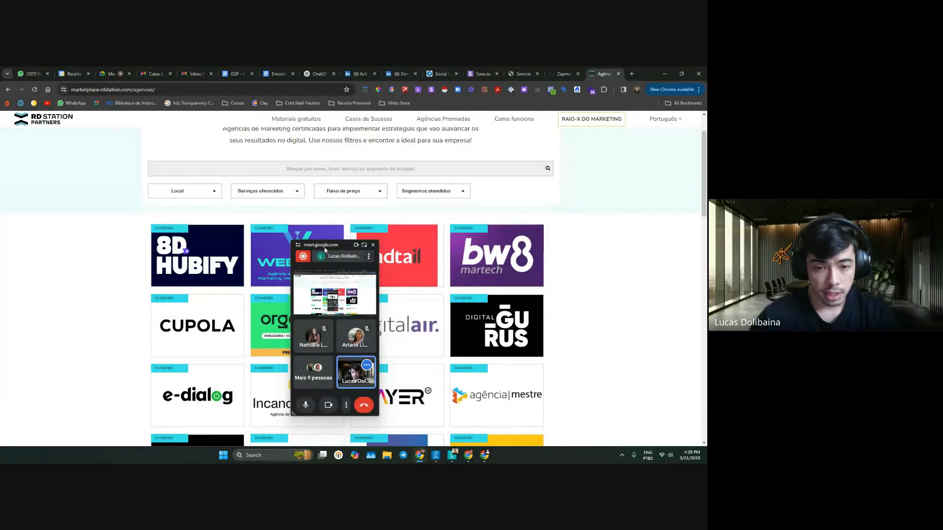
- Move the meeting window off the agency logos, check what Instant Data Scraper detects on the page, and close the scraper
drag(324, 250, 79, 242)
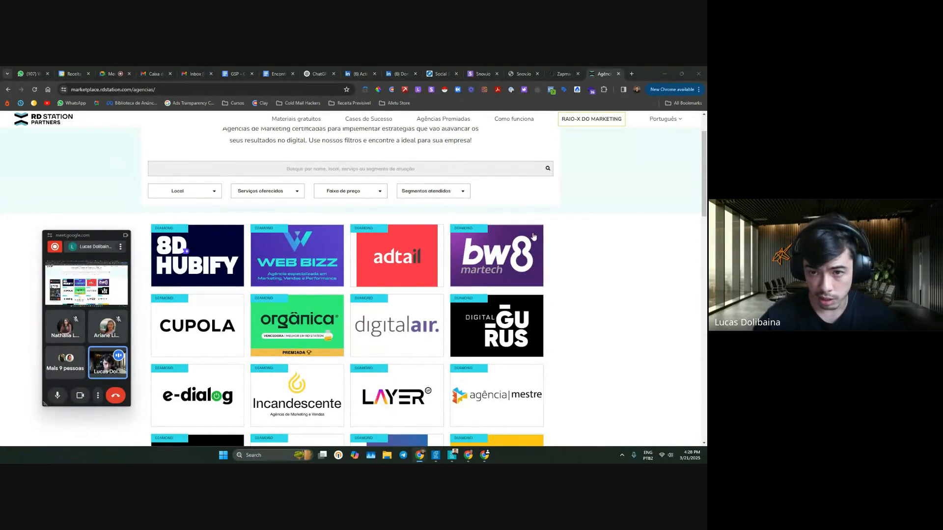
click(608, 272)
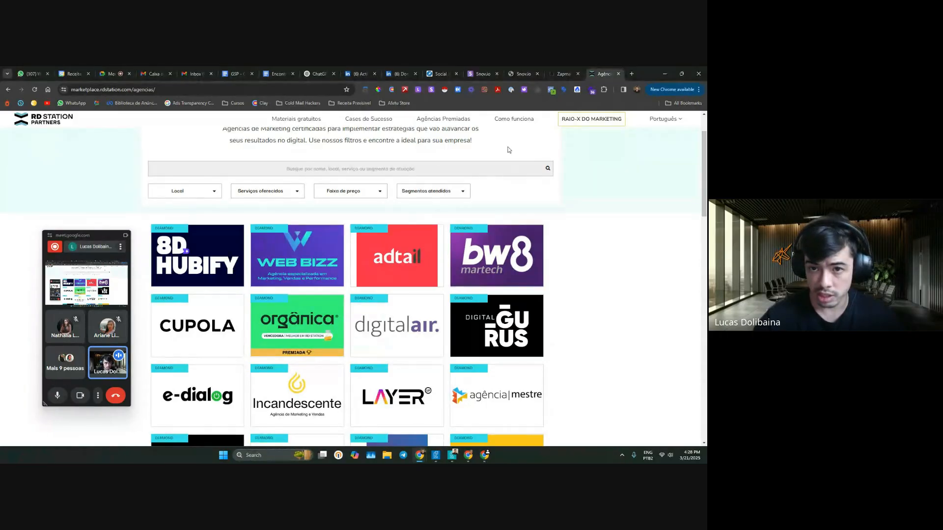
click(445, 89)
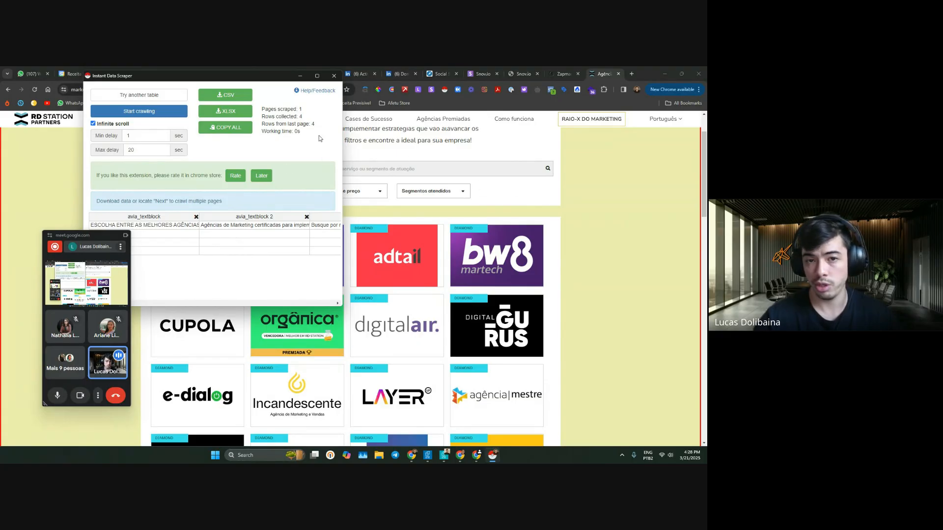
click(334, 76)
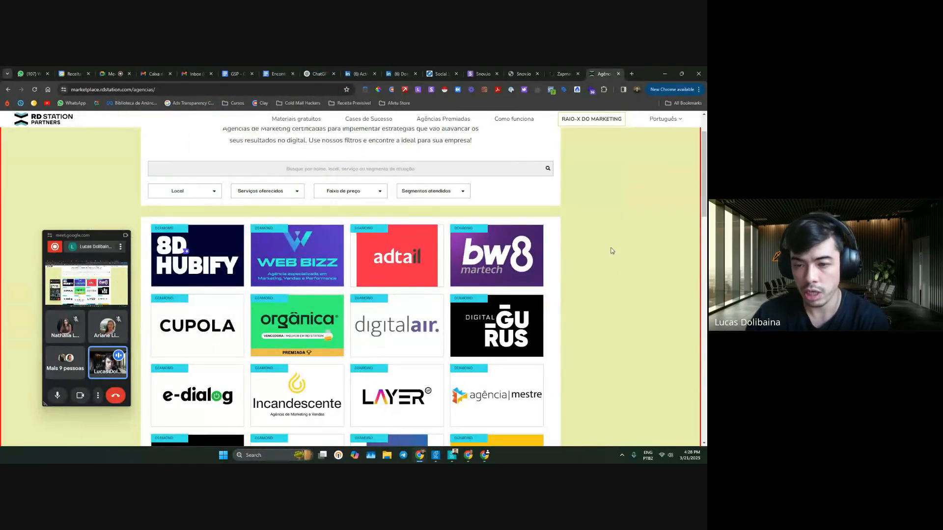
- Reload the RD Station Partners agencies page and load the listing down through the Diamond, Platinum and Gold agencies
scroll(612, 251, down, 18)
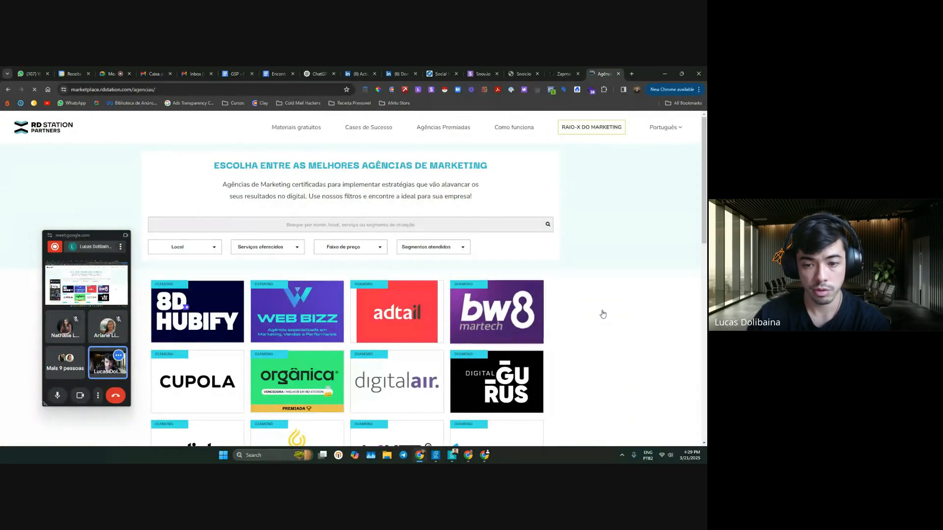
scroll(604, 312, down, 15)
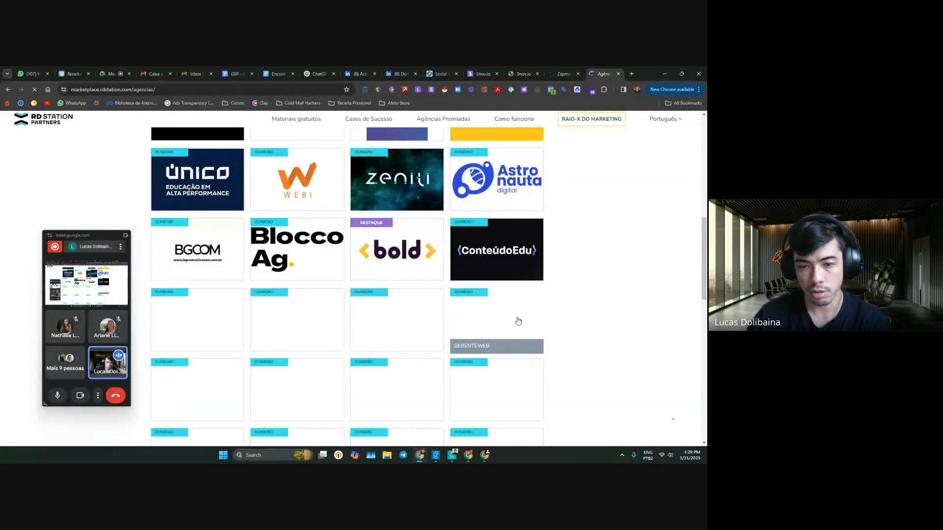
scroll(491, 319, down, 10)
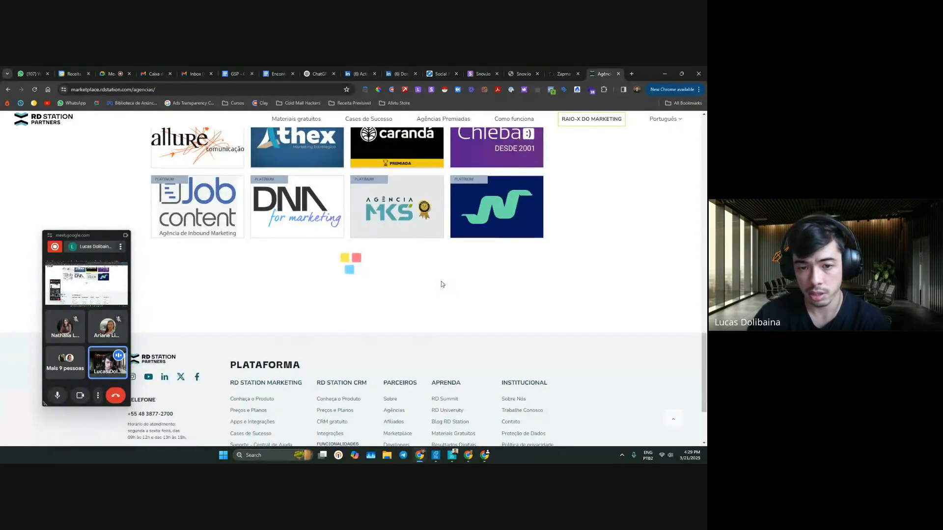
scroll(442, 284, down, 10)
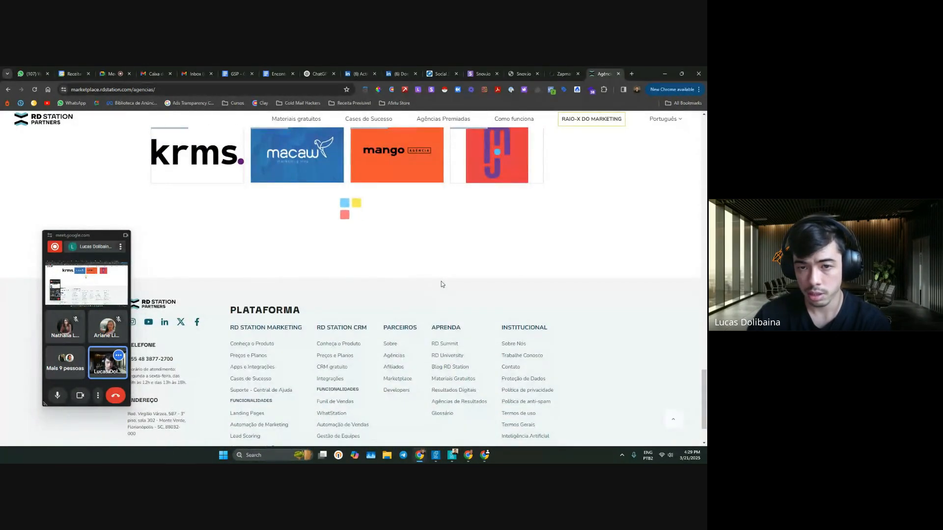
scroll(449, 246, down, 10)
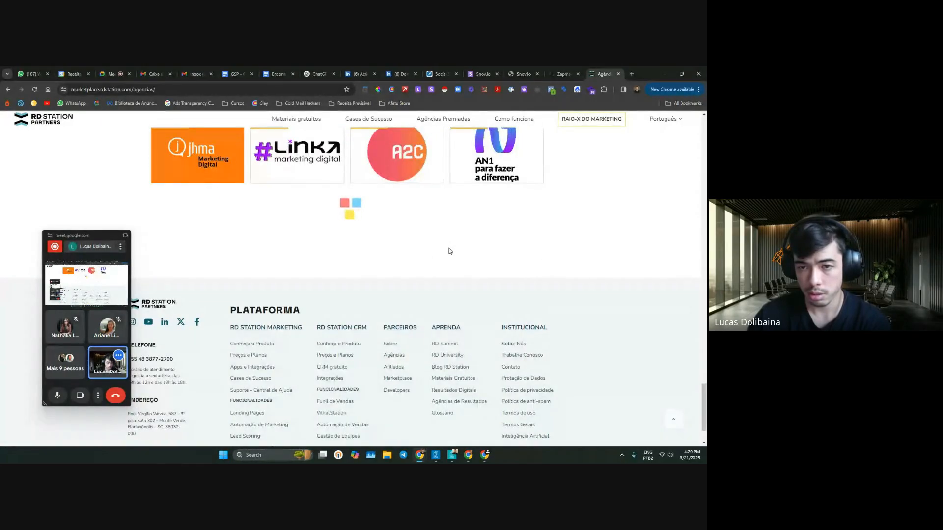
scroll(454, 255, down, 10)
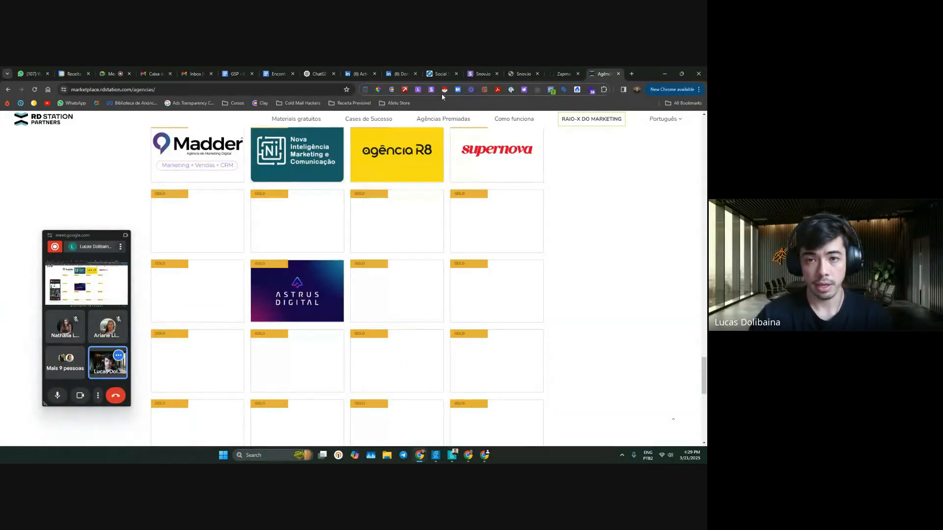
- Run Instant Data Scraper on the agencies page, highlight the extracted profile links and agency names, and close the scraper
click(444, 91)
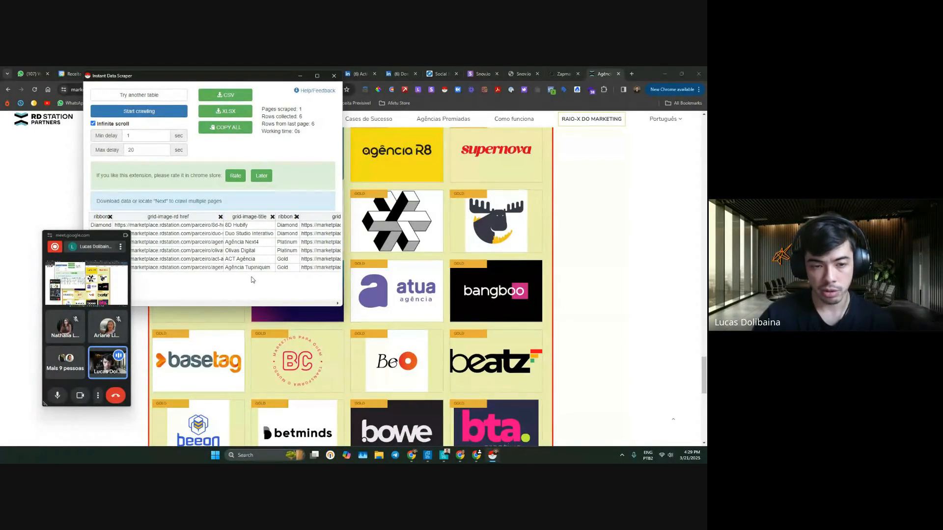
drag(205, 225, 217, 259)
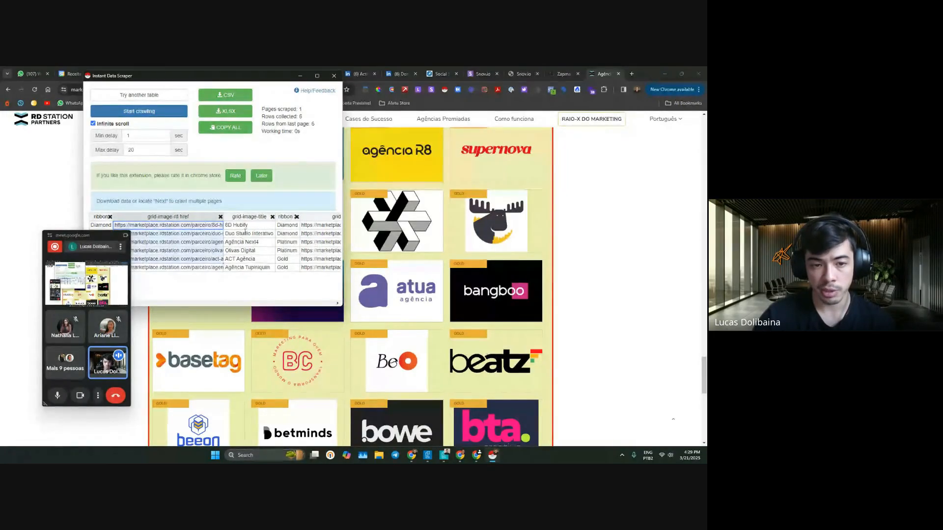
drag(243, 225, 245, 266)
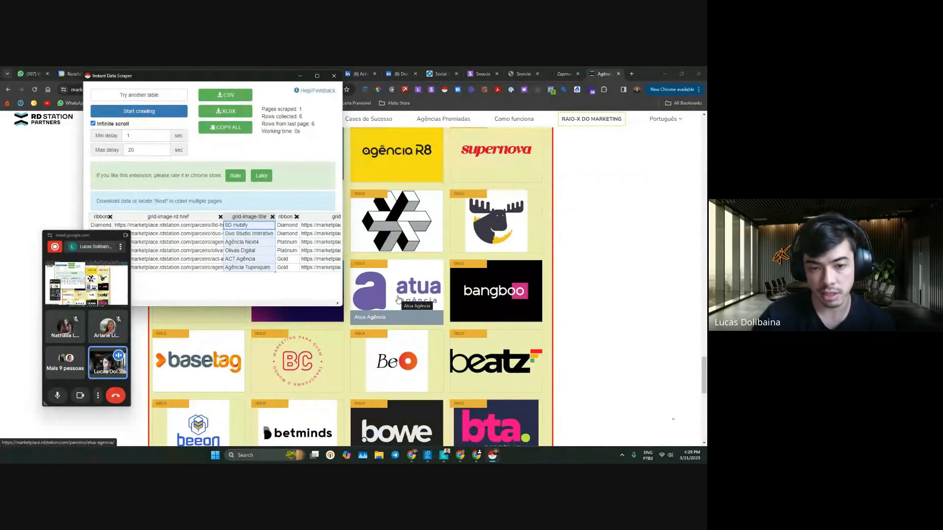
click(333, 76)
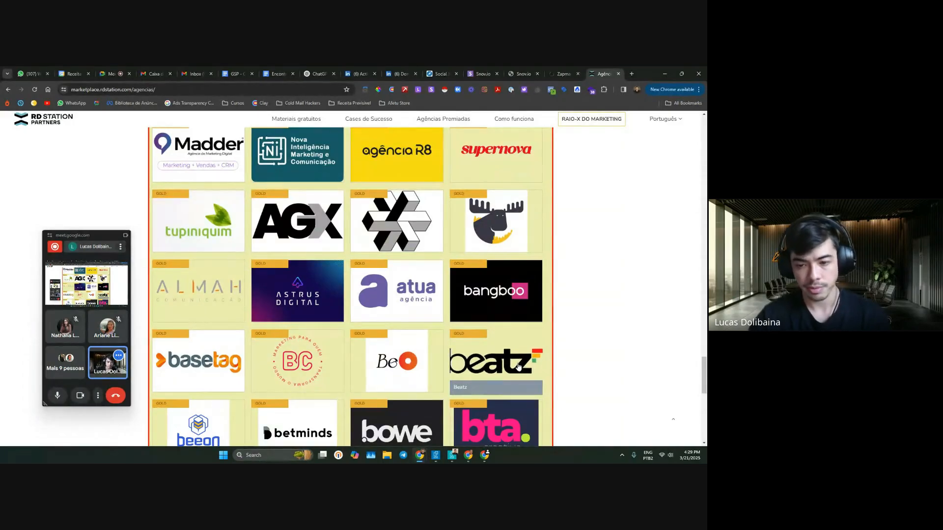
scroll(564, 294, up, 15)
scroll(576, 422, up, 12)
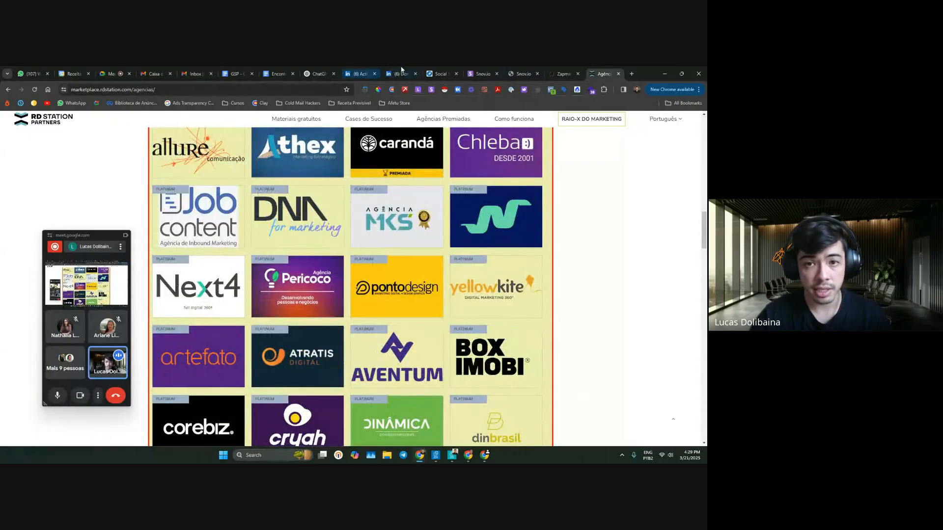
- Switch to Snov.io and view the prospects in the Parceiros RD list
click(481, 74)
click(86, 127)
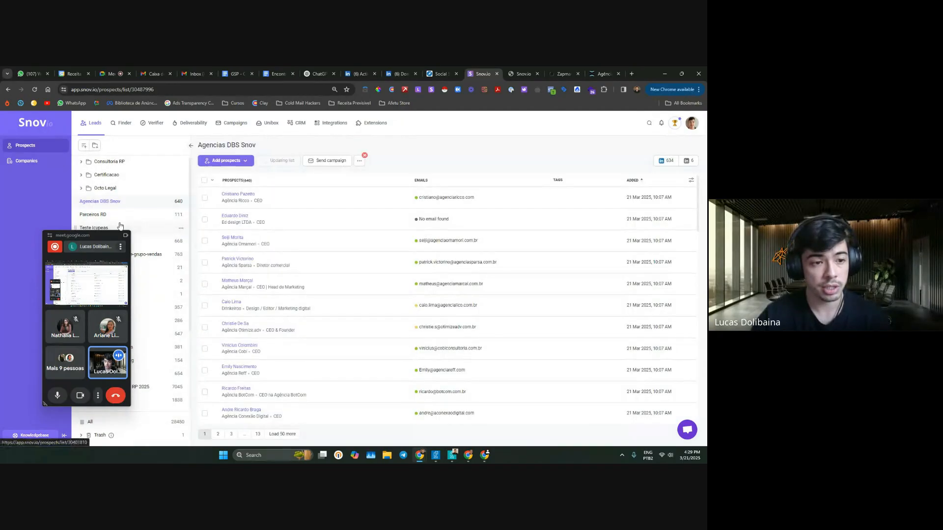
click(120, 215)
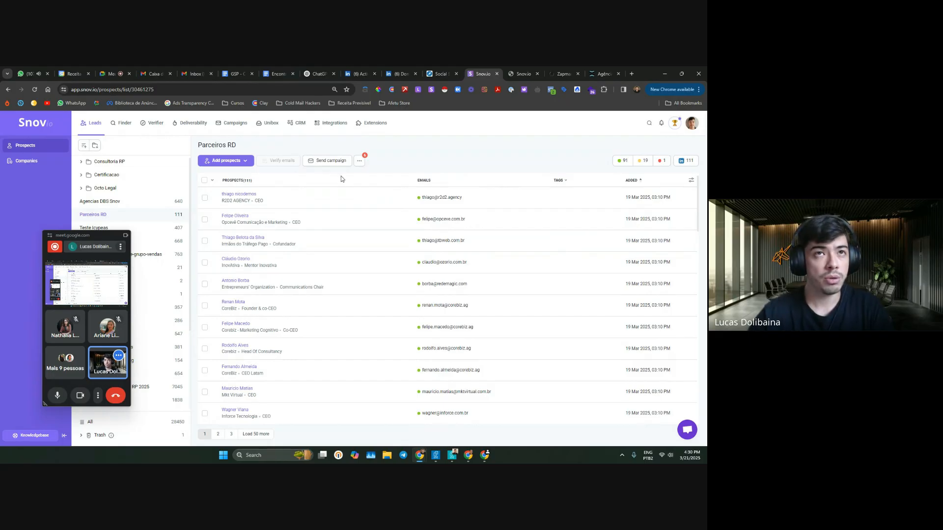
- In the RD Station Partners tab, open receitaprevisivel.com, go to its client logos section and dismiss the pop-up
click(594, 72)
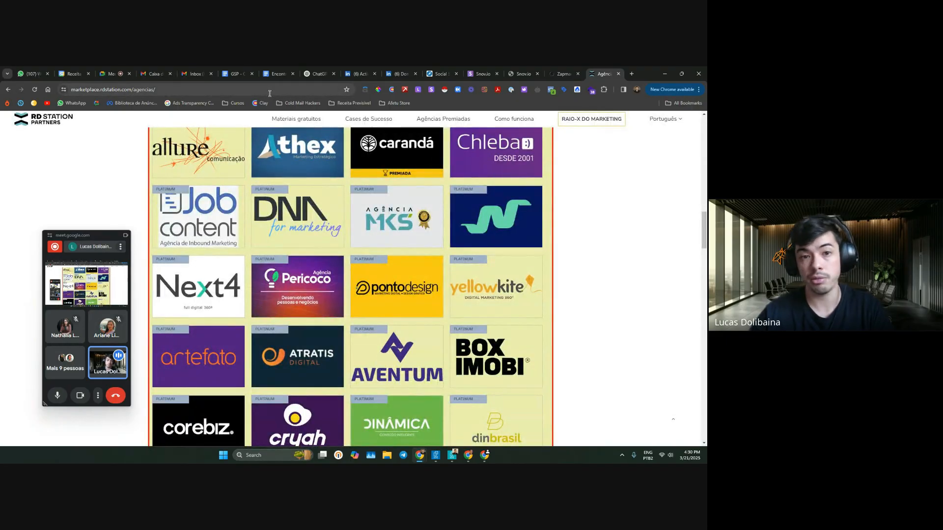
click(269, 89)
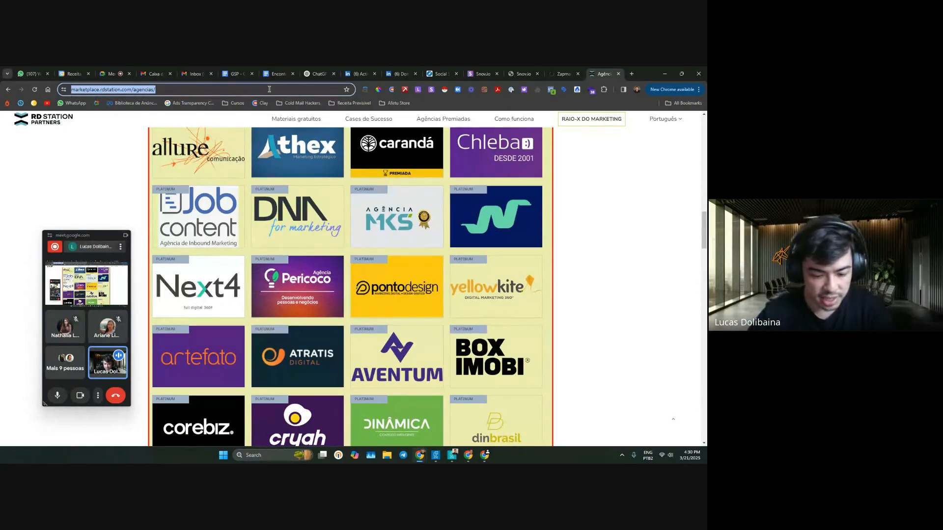
text(receitaprevisivel.com)
key(Return)
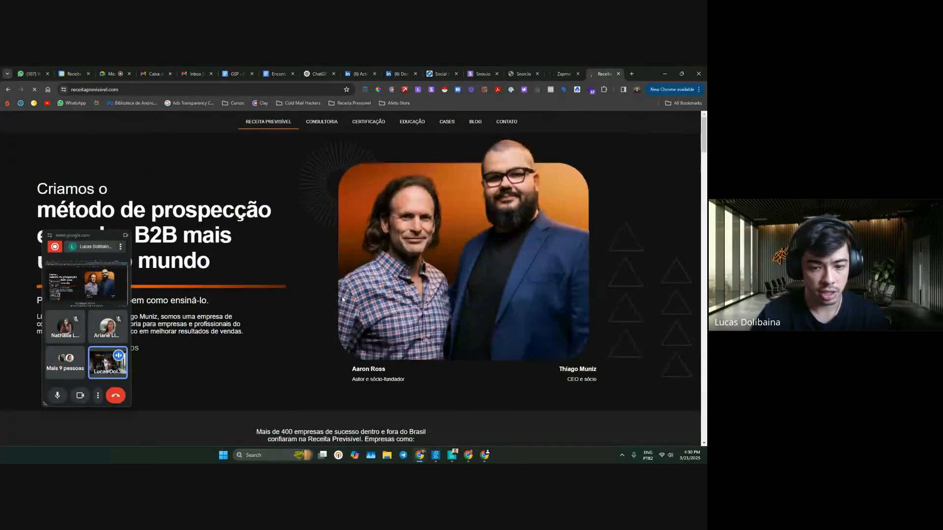
scroll(342, 295, down, 3)
scroll(344, 296, down, 3)
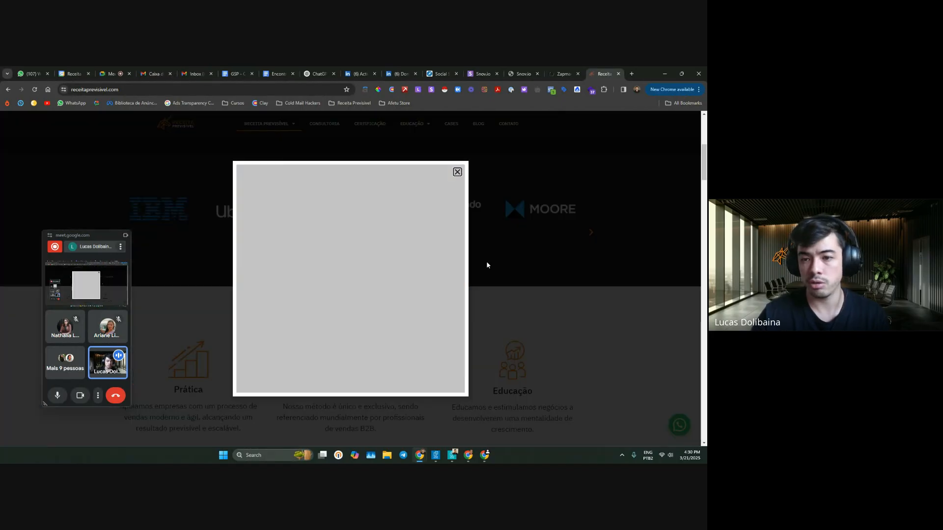
click(496, 265)
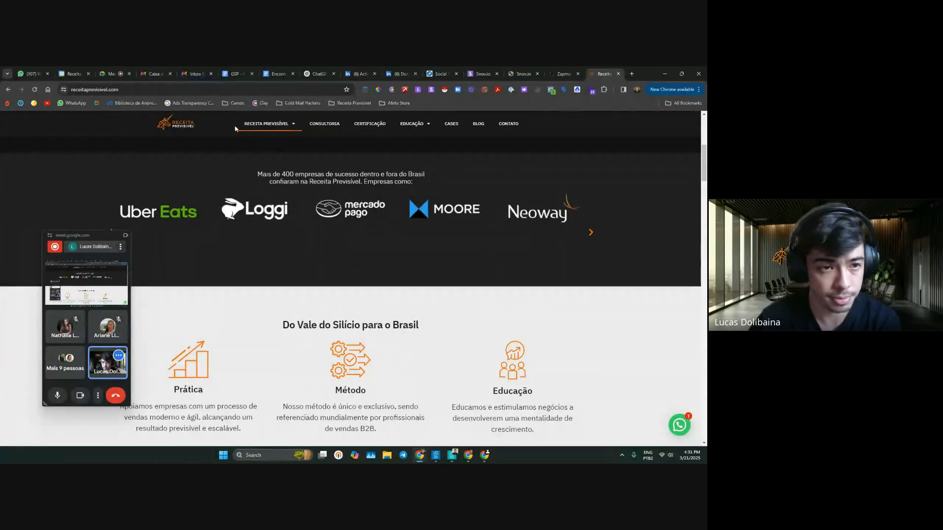
- Close the receitaprevisivel.com tab and highlight topic 4, about structuring outreach campaigns with AI, in the Encontros Snovio document
click(278, 73)
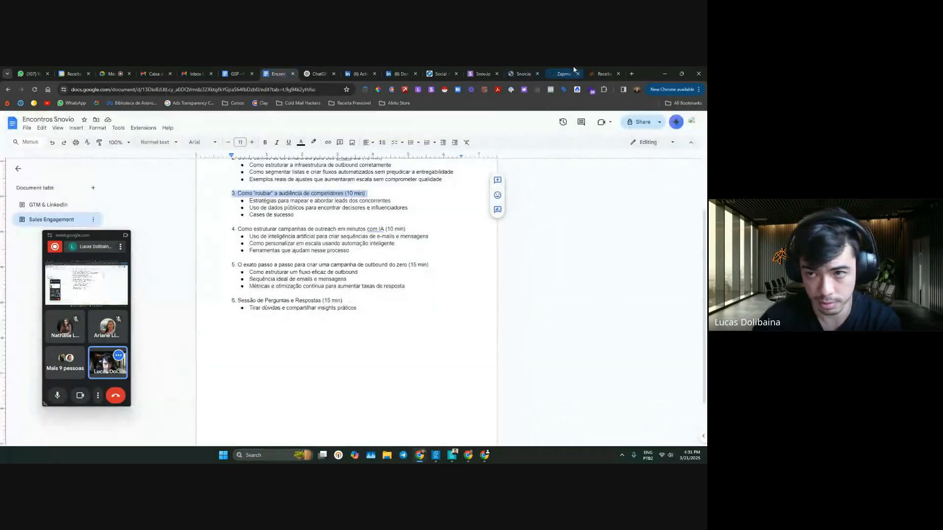
click(618, 73)
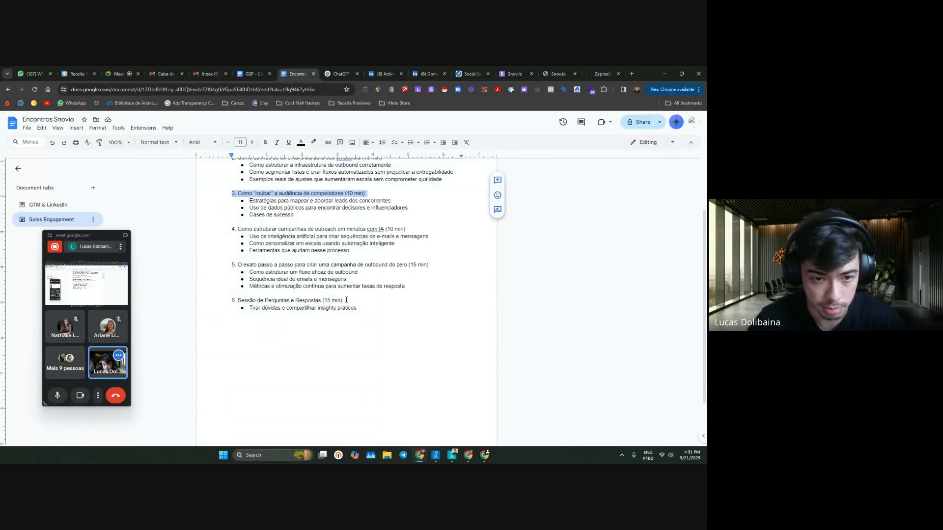
click(313, 215)
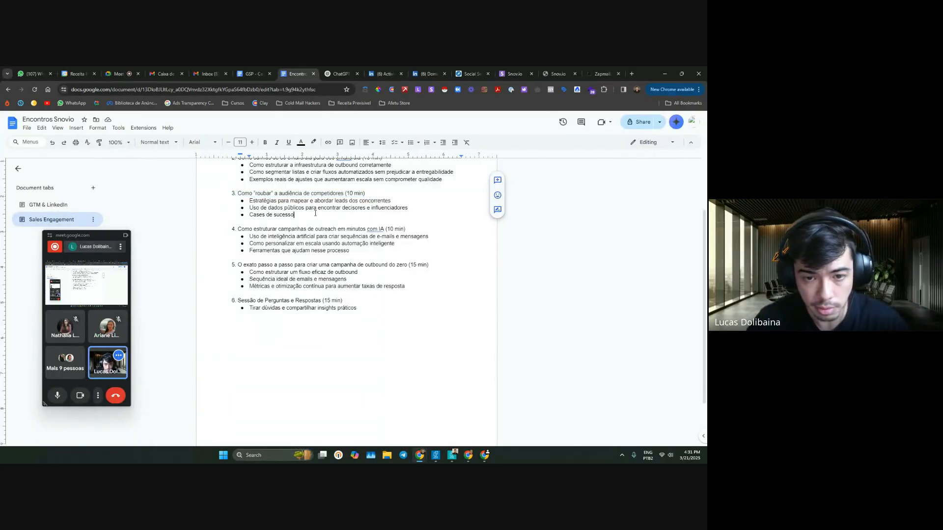
scroll(326, 223, down, 1)
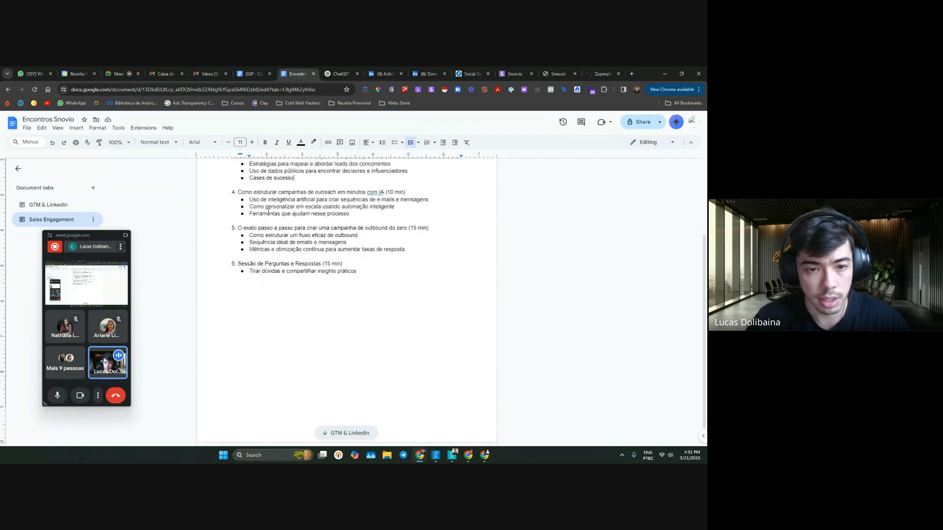
drag(238, 193, 327, 200)
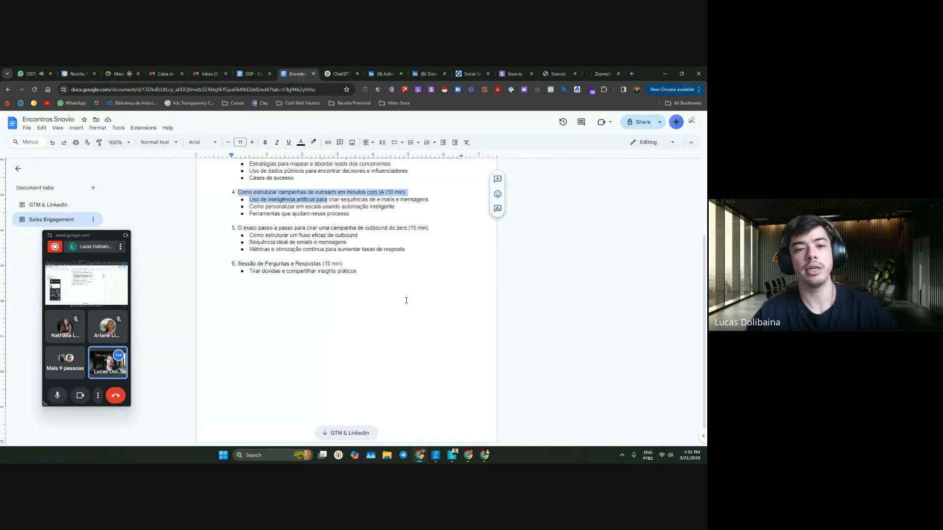
- Open the GSP - Campanha Reserva da Ilha document at its beginning and move the meeting window off the outline
key(ctrl+shift+Tab)
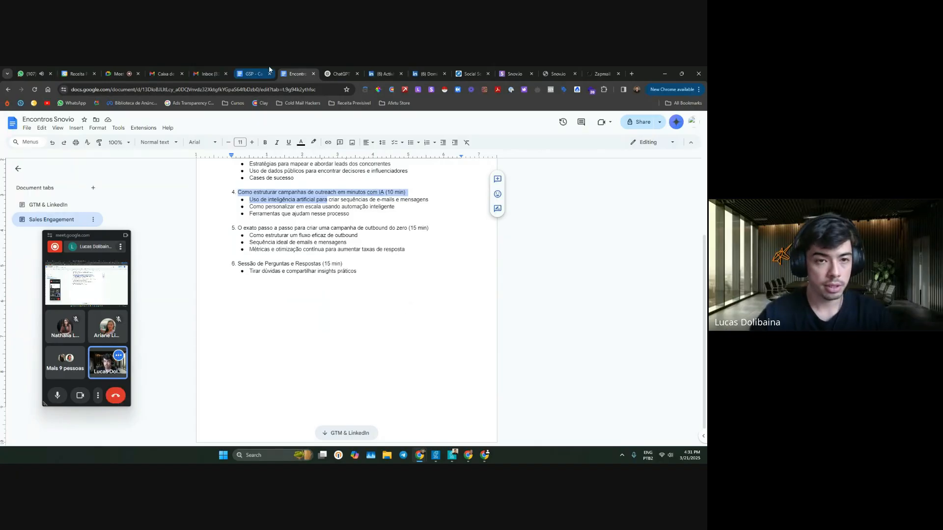
scroll(387, 258, up, 10)
scroll(387, 259, up, 12)
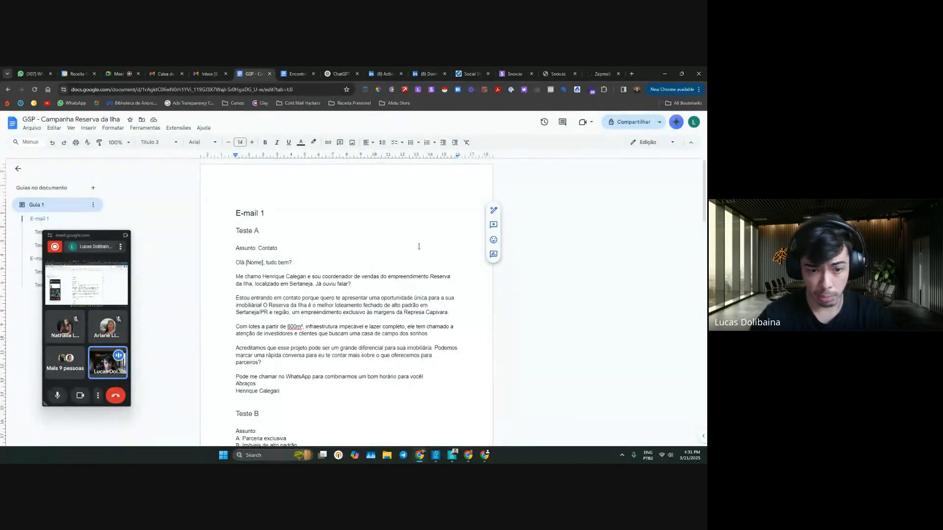
scroll(423, 251, down, 4)
scroll(423, 251, up, 4)
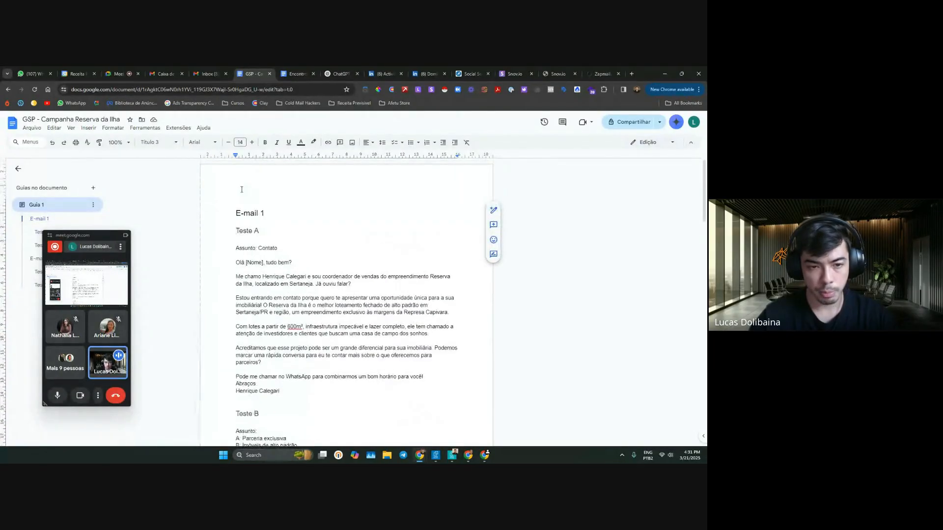
drag(75, 239, 569, 265)
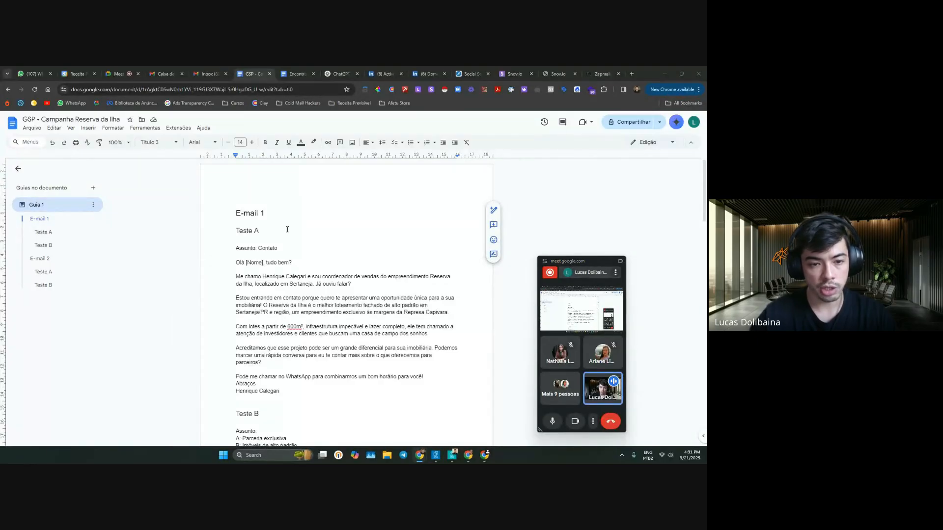
- Highlight the Teste A and Teste B versions of E-mail 1 and look on to E-mail 2
scroll(266, 227, down, 1)
drag(236, 211, 388, 353)
scroll(388, 354, down, 4)
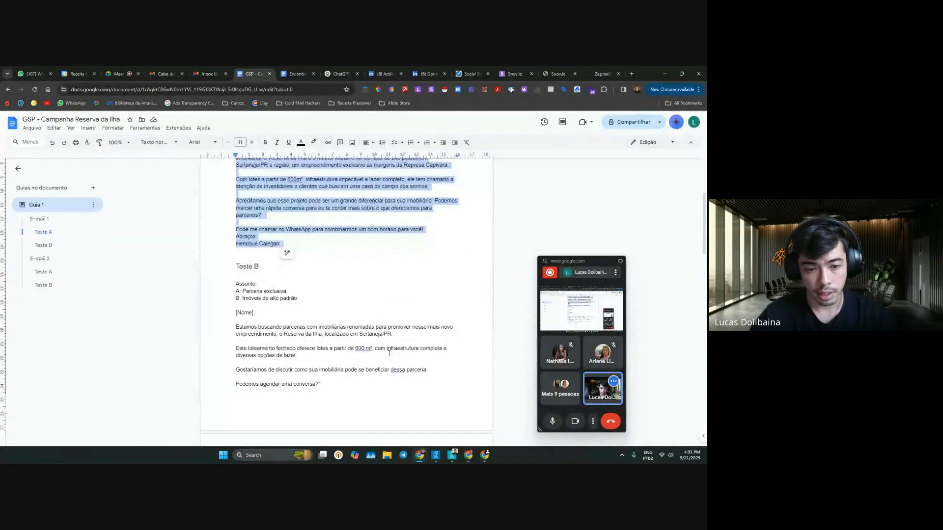
drag(228, 192, 424, 302)
scroll(424, 302, down, 3)
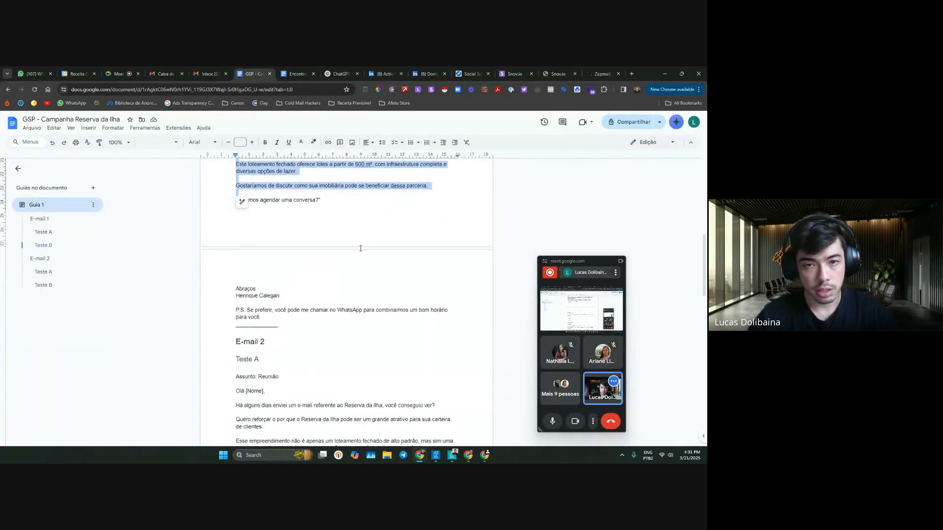
- Start a RevGTM Strategy Builder chat in ChatGPT with the suggested Product/Service Description prompt and move the meeting window off the message box
click(340, 74)
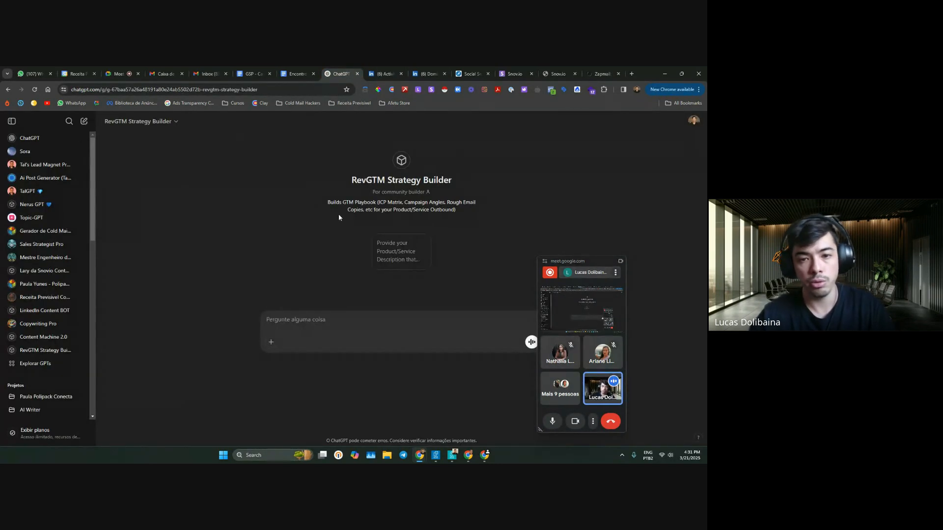
click(393, 256)
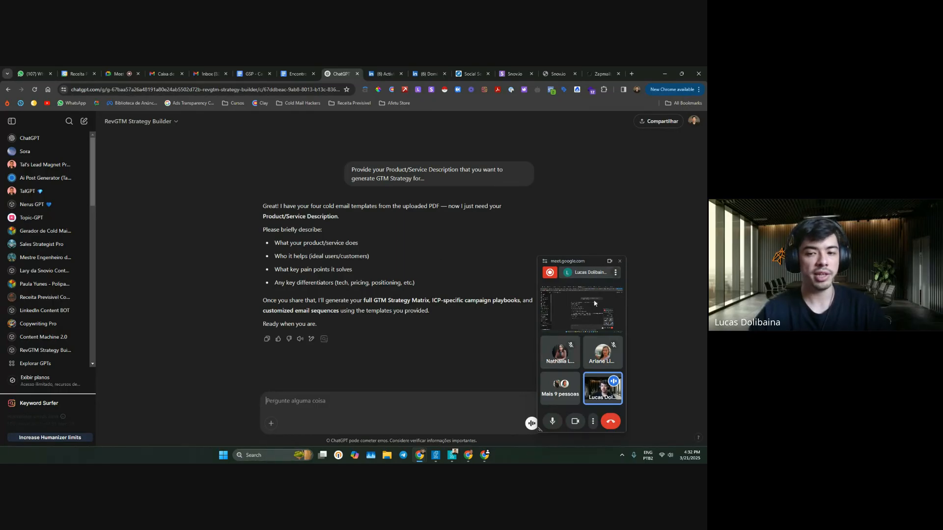
drag(570, 270, 599, 218)
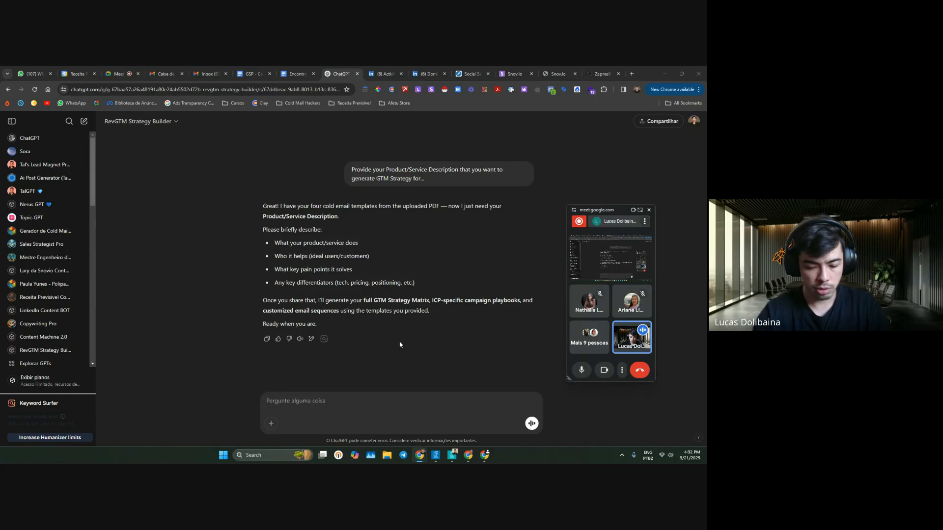
key(ctrl+t)
text(gs)
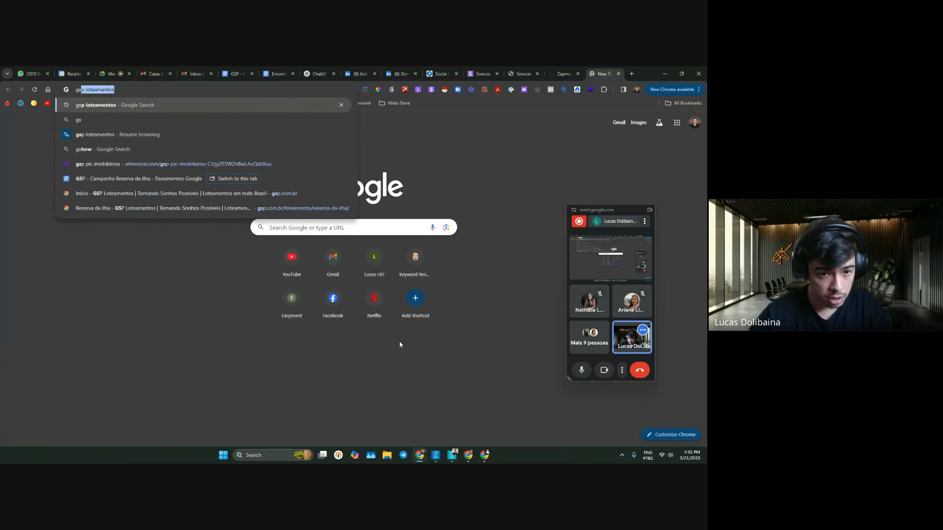
key(Up)
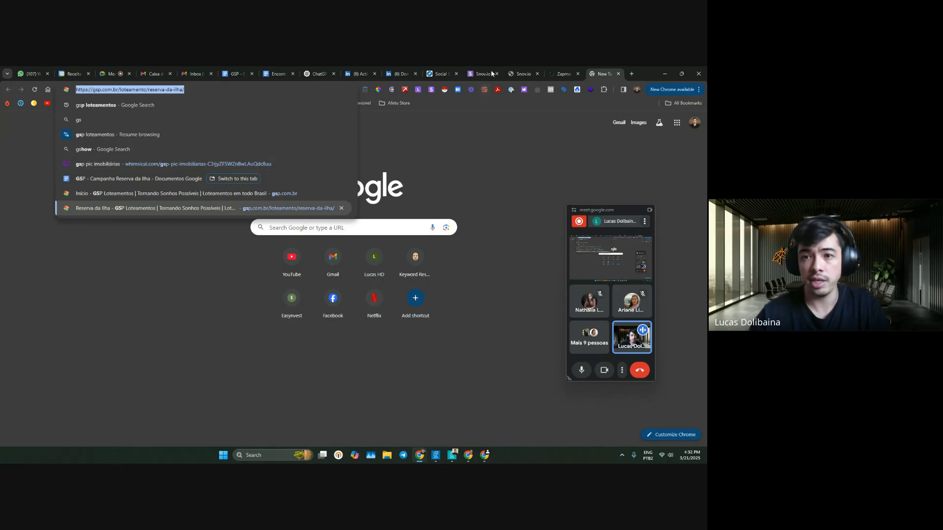
click(508, 128)
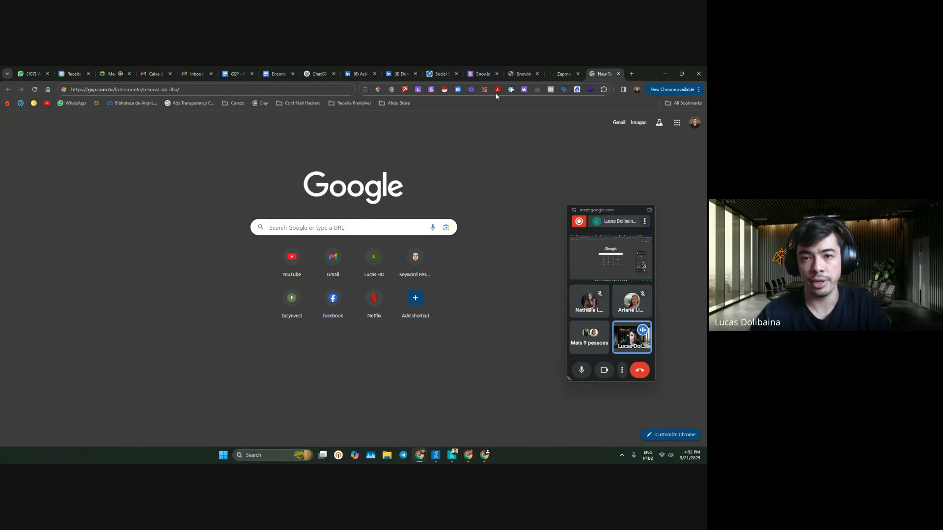
click(318, 73)
click(340, 398)
text(https://gsp.com.br/loteamento/reserva-da-ilha/)
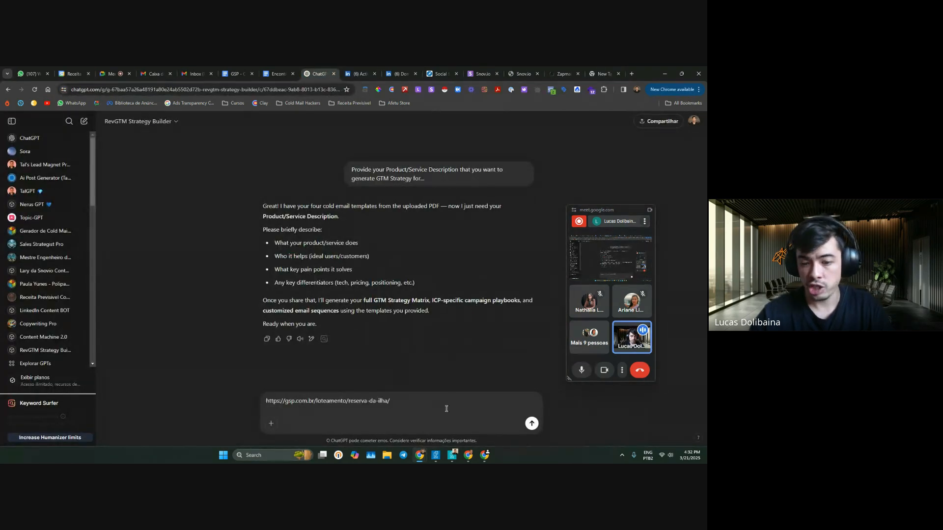
drag(255, 244, 440, 278)
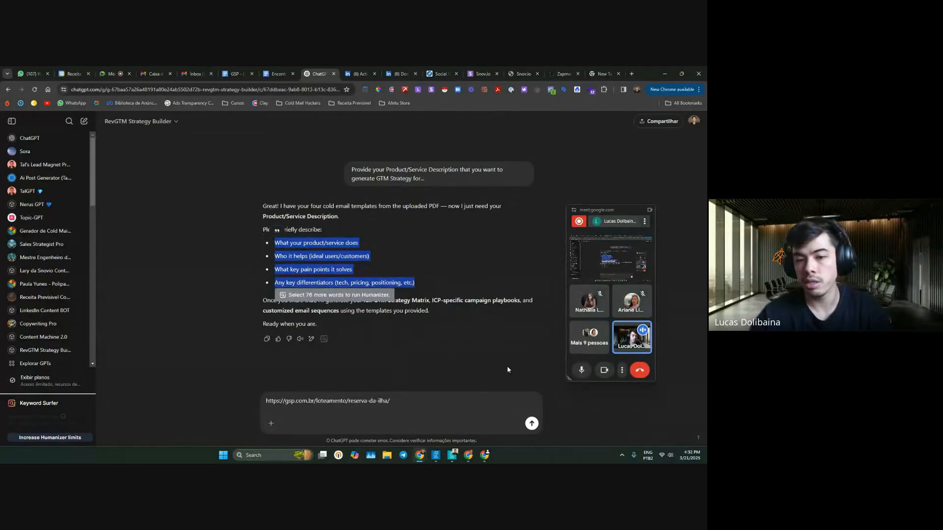
click(440, 365)
click(532, 424)
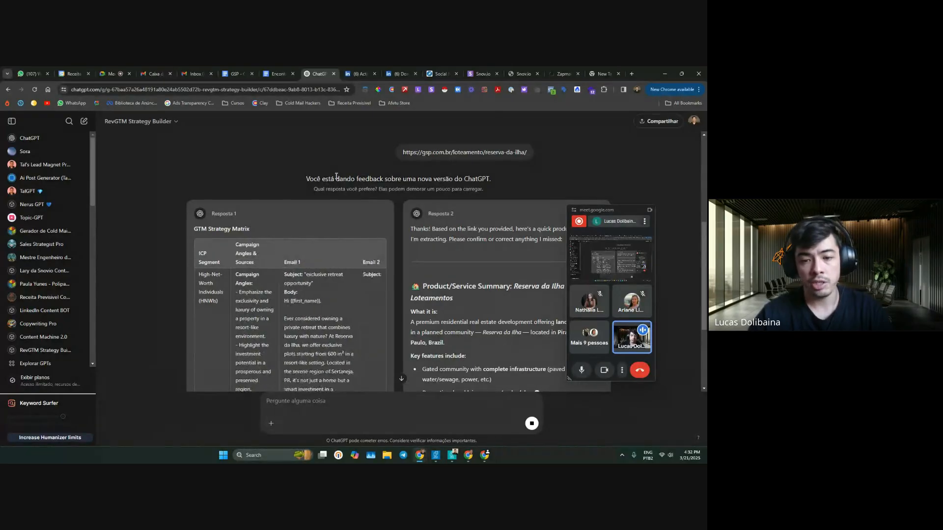
- Examine the GTM Strategy Matrix in Resposta 1 and the Reserva da Ilha product summary in Resposta 2
scroll(318, 189, down, 2)
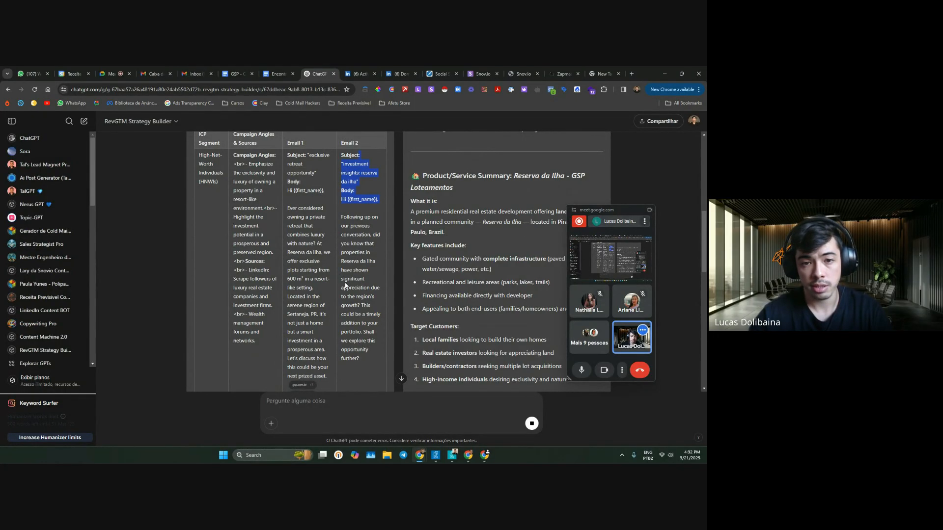
scroll(418, 264, down, 2)
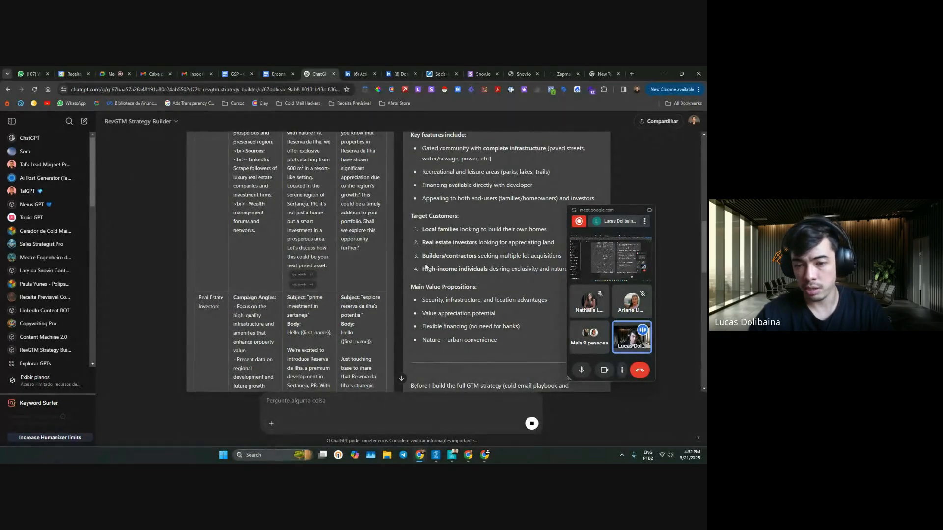
scroll(400, 347, down, 6)
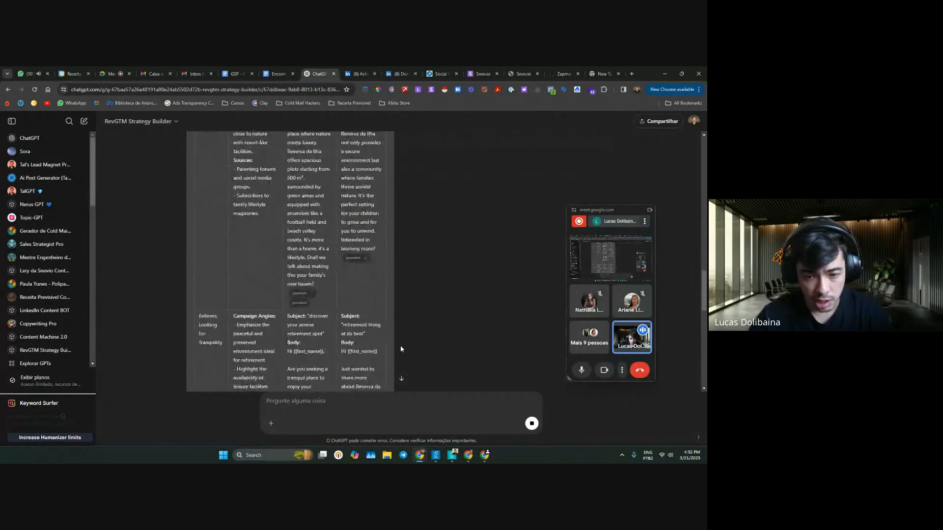
scroll(204, 209, up, 5)
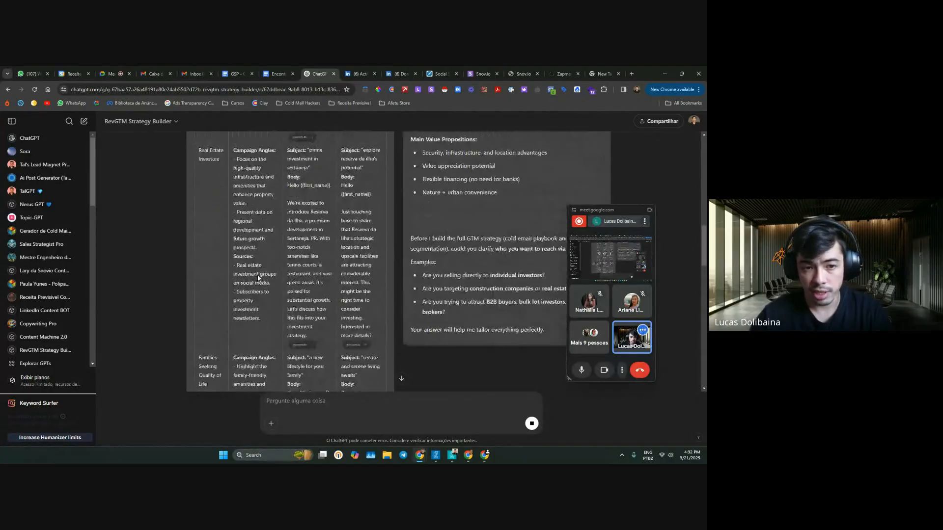
scroll(184, 275, up, 3)
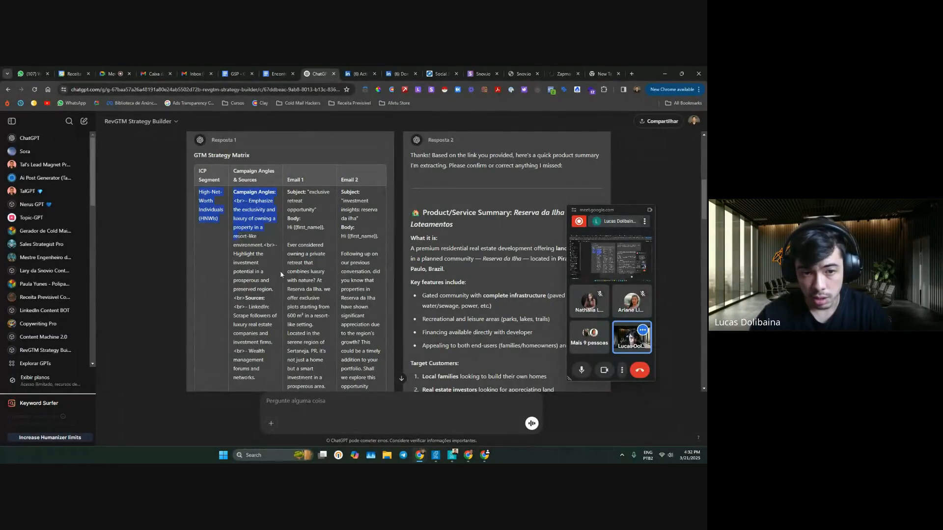
- Highlight the ICP segments in the Resposta 1 matrix, including High-Net-Worth Individuals and Retirees Looking for Tranquility, and read on through the Campaign Strategy
triple_click(222, 209)
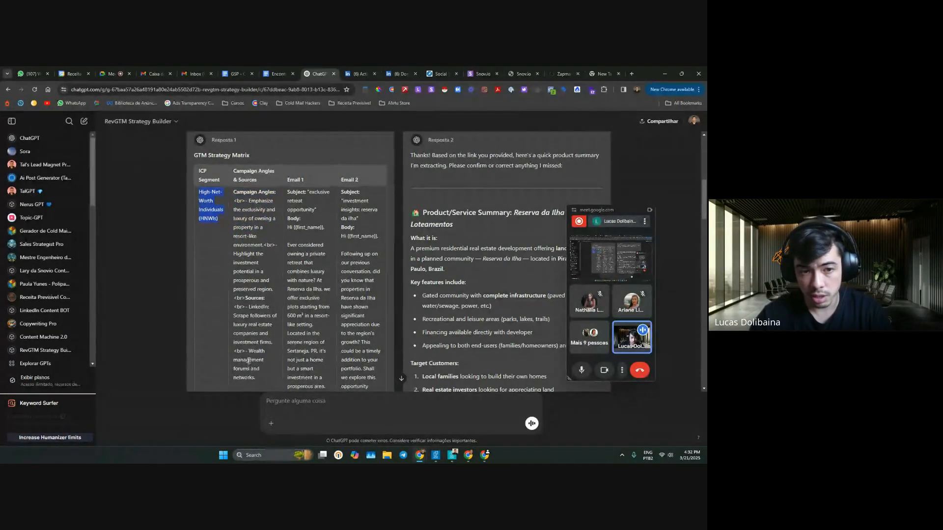
scroll(249, 361, down, 4)
double_click(211, 270)
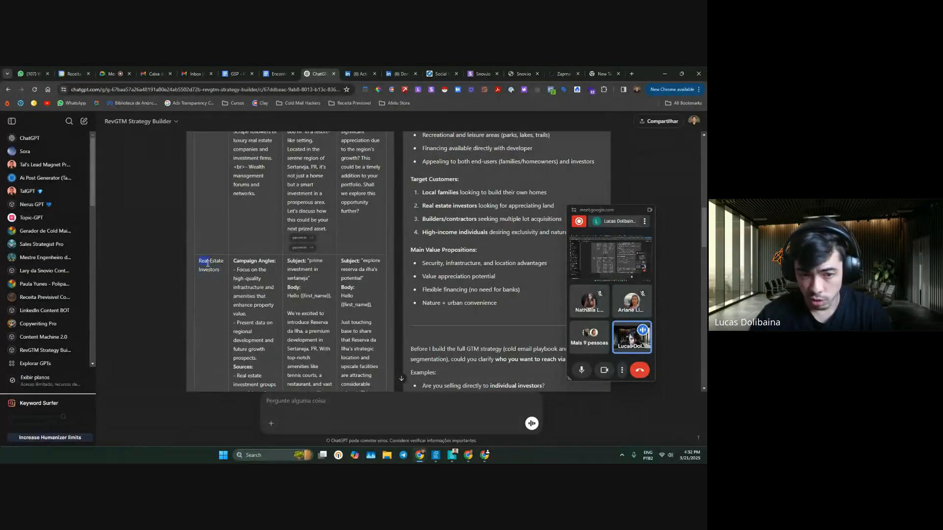
scroll(207, 273, up, 4)
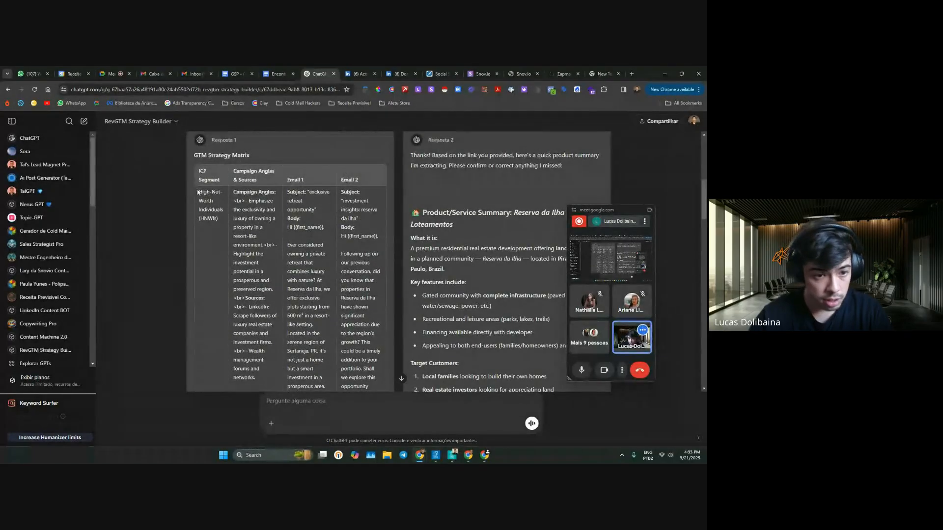
triple_click(216, 224)
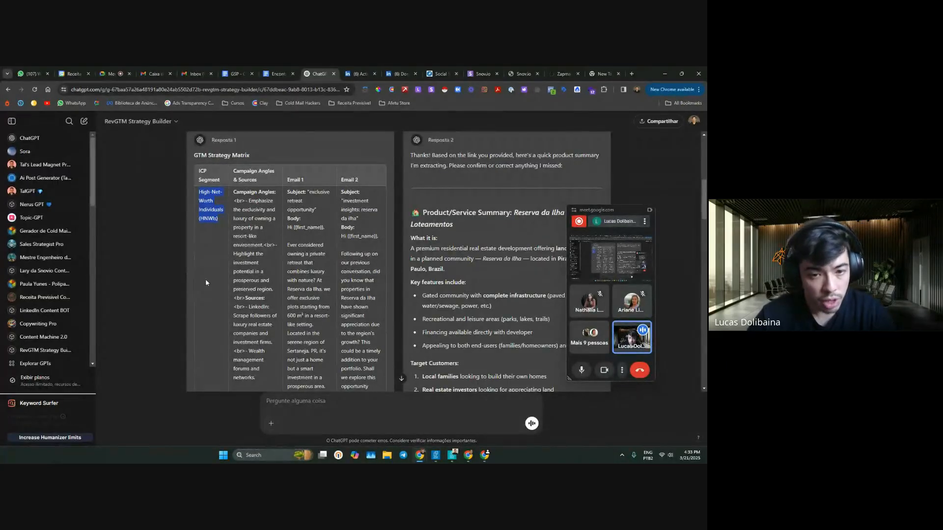
scroll(205, 279, down, 8)
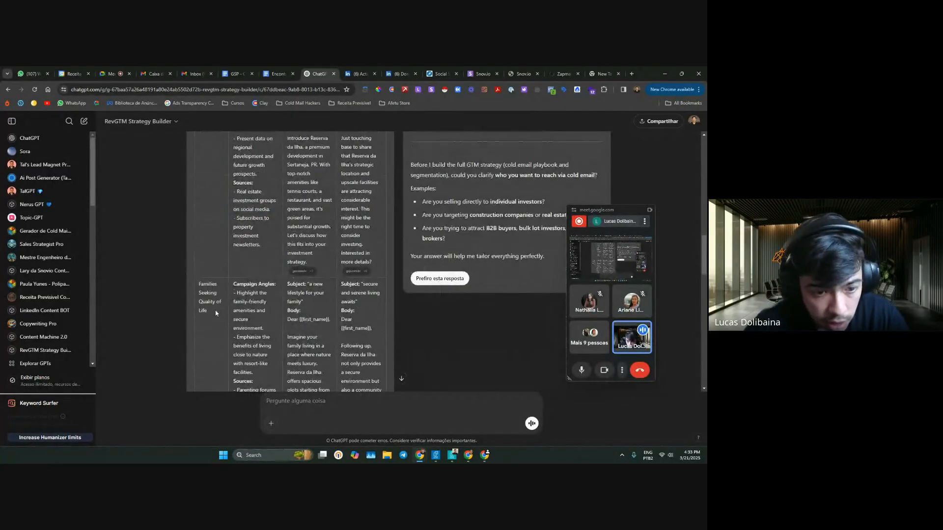
scroll(216, 314, down, 5)
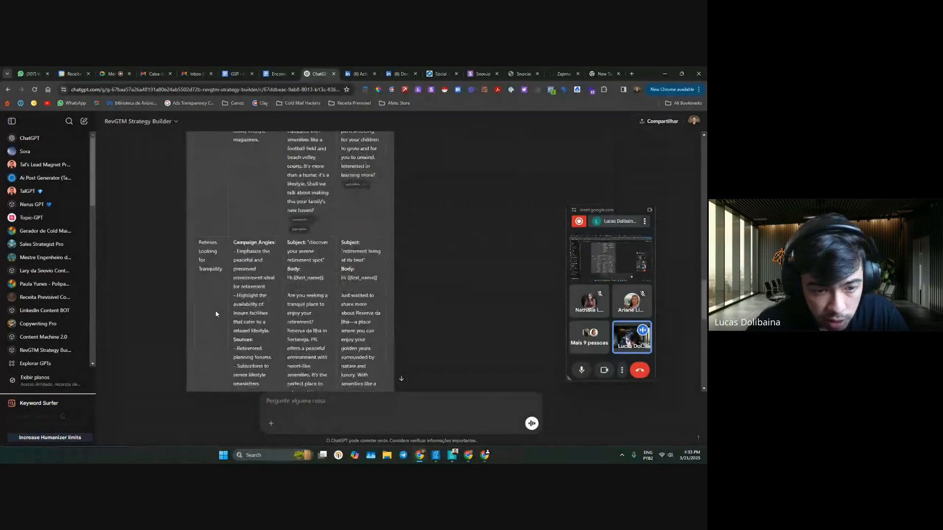
drag(198, 246, 201, 286)
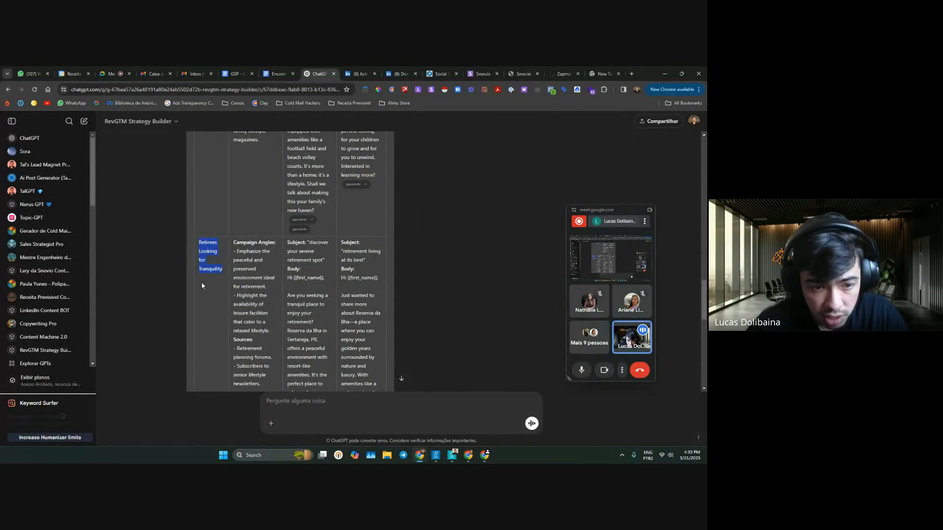
scroll(202, 284, down, 5)
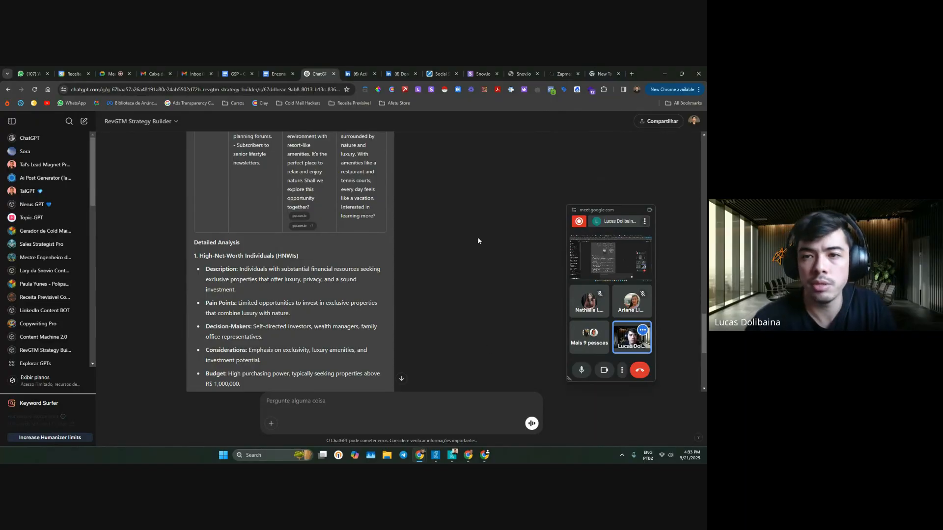
scroll(334, 244, down, 4)
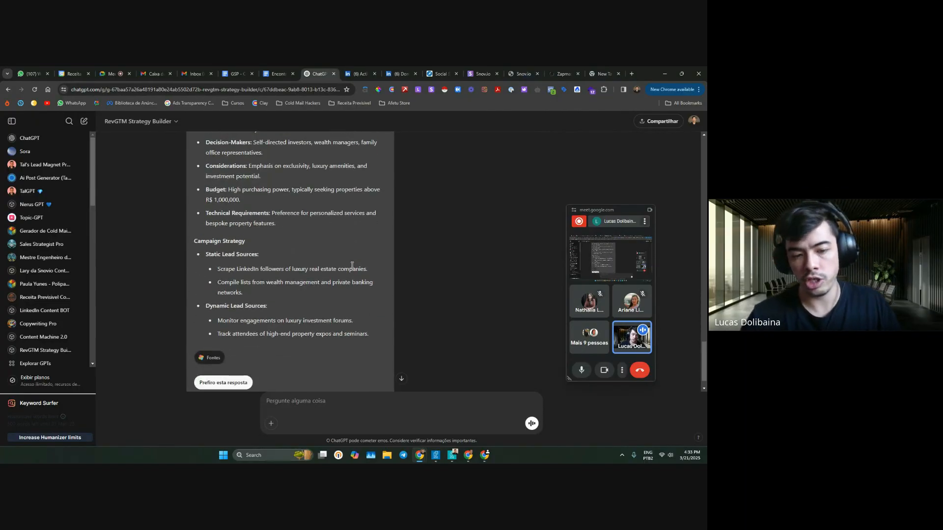
- Copy the RevGTM Strategy Builder's link and send it to all participants in the Google Meet chat
click(143, 121)
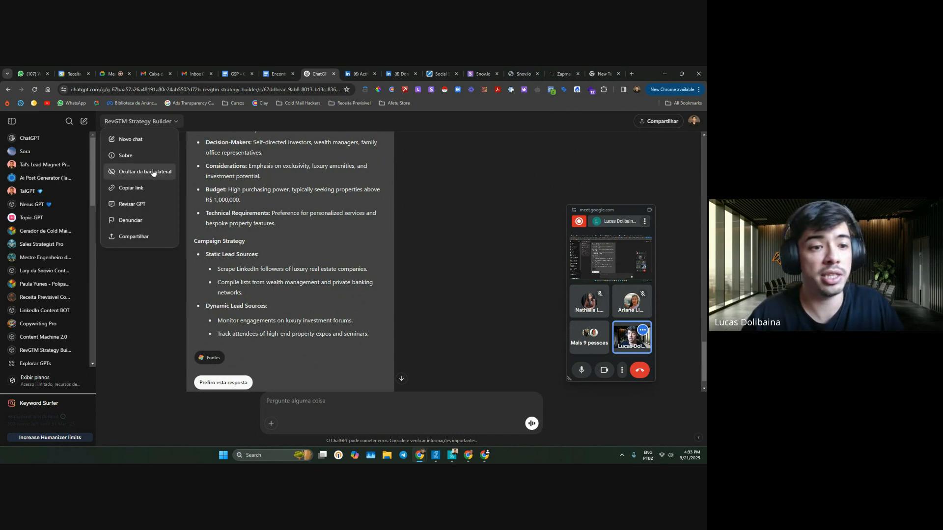
click(157, 192)
click(111, 73)
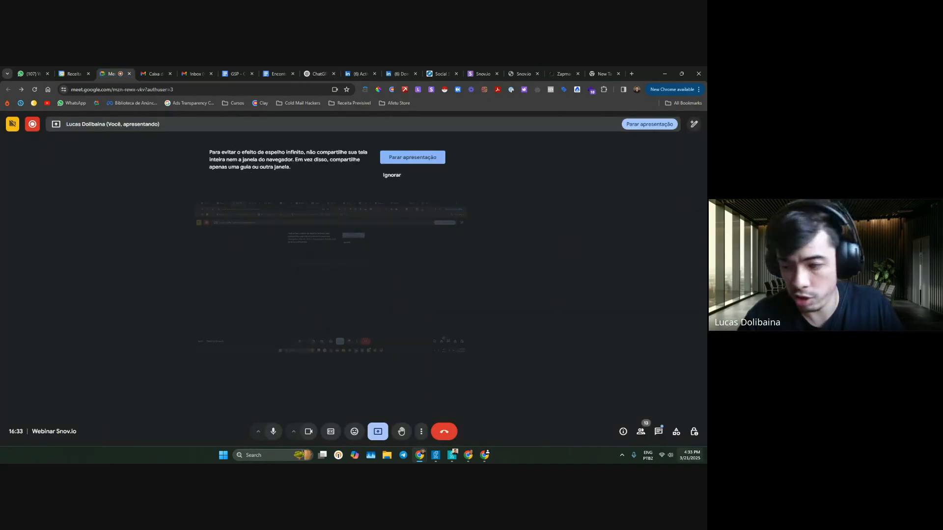
click(660, 432)
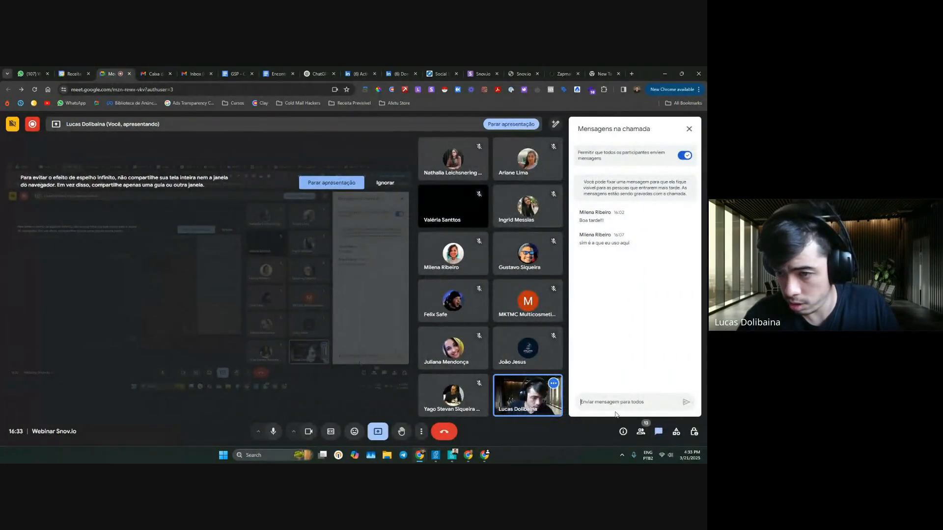
key(ctrl+v)
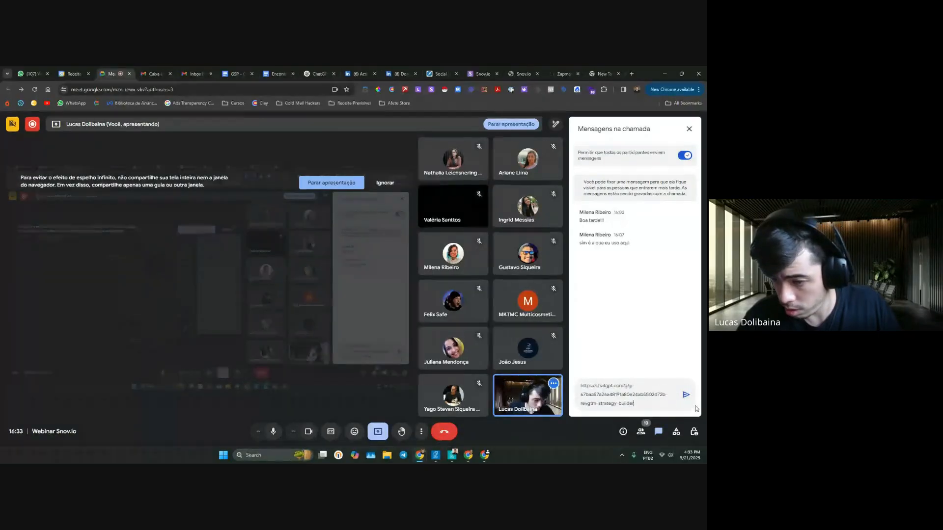
click(686, 395)
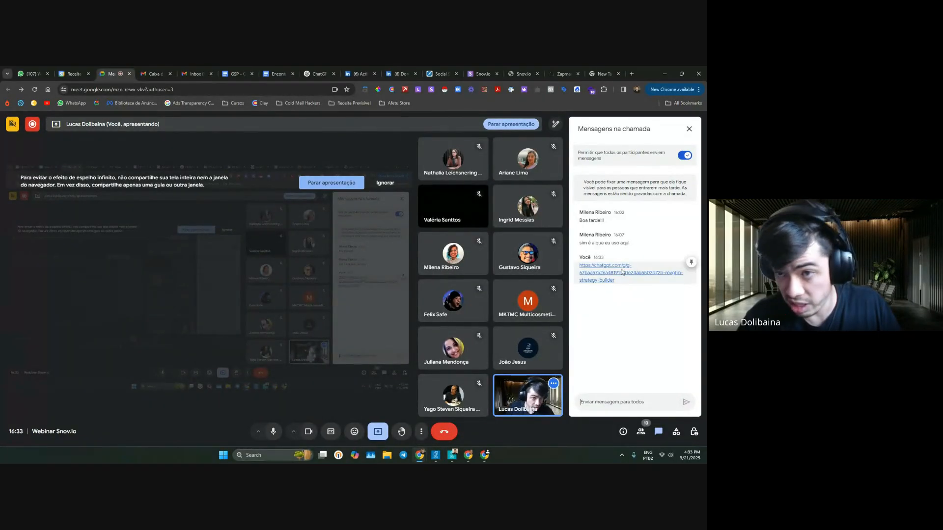
- Return to ChatGPT and start a Nerus GPT chat with the suggested prompt "Comece aqui!"
click(317, 74)
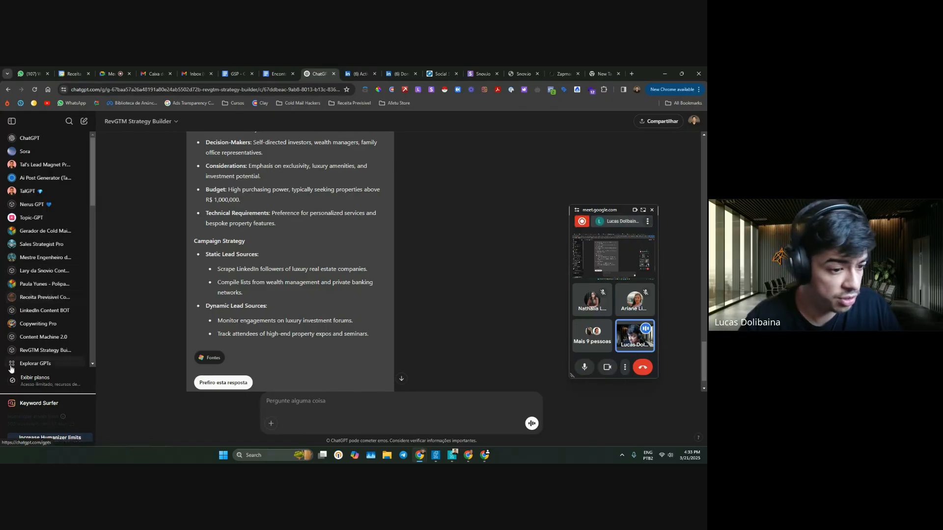
click(35, 205)
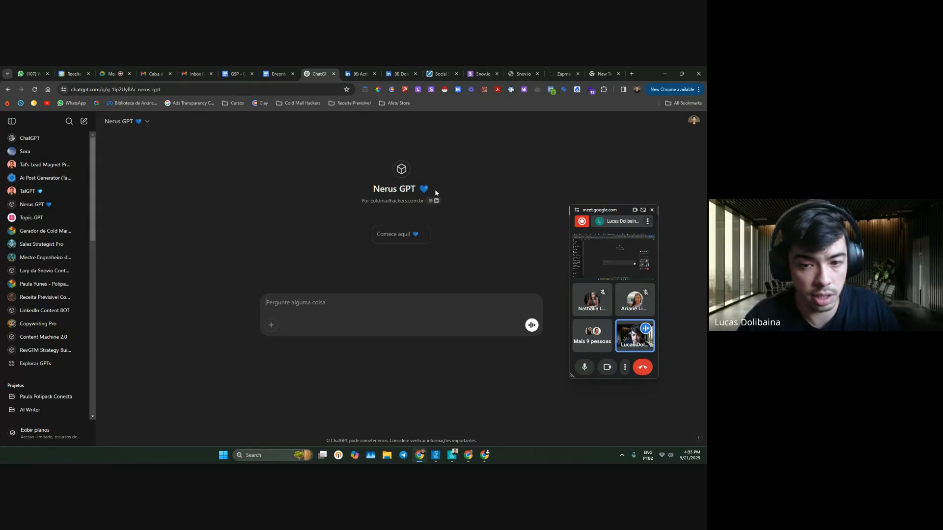
click(391, 240)
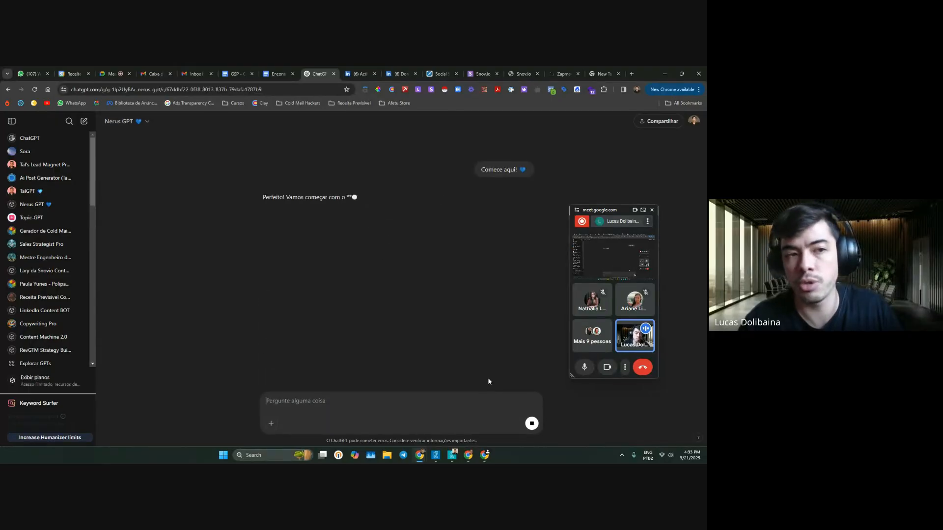
- Copy the Nerus GPT link and send it to all participants in the Google Meet chat
click(147, 121)
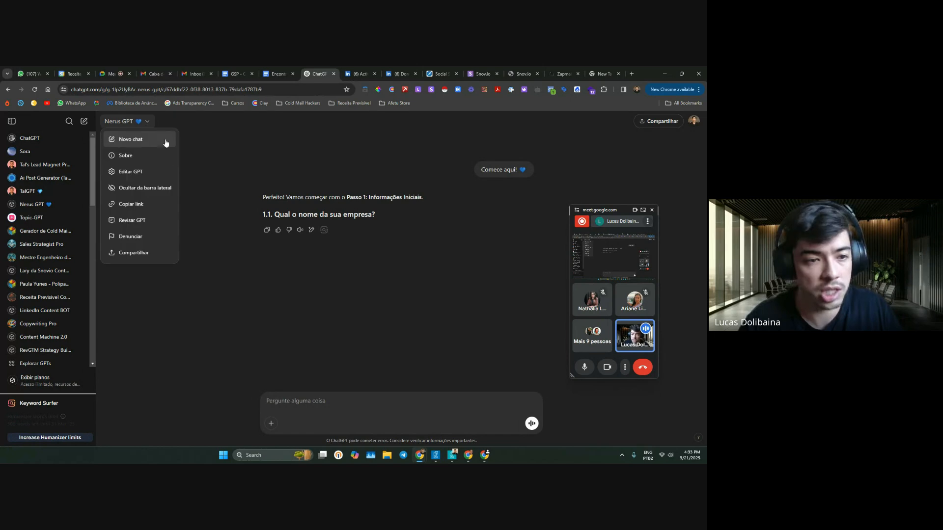
click(157, 203)
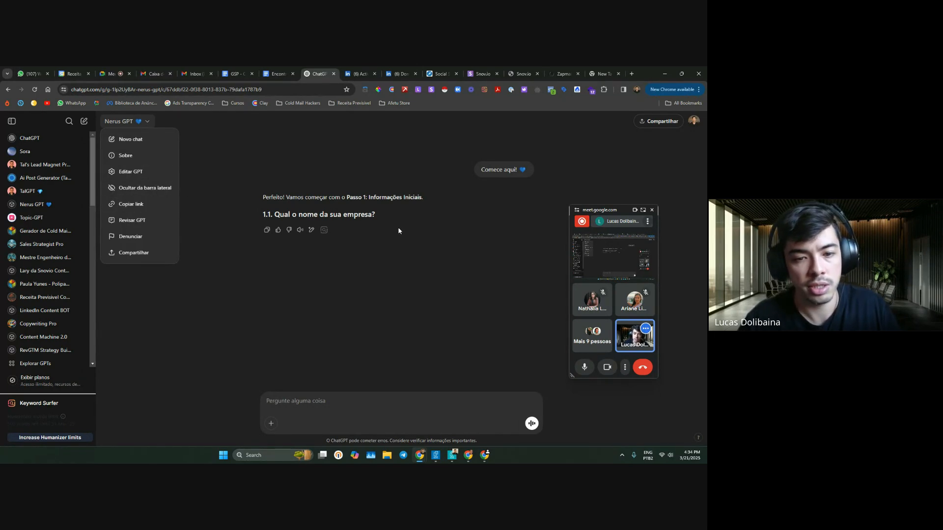
click(112, 74)
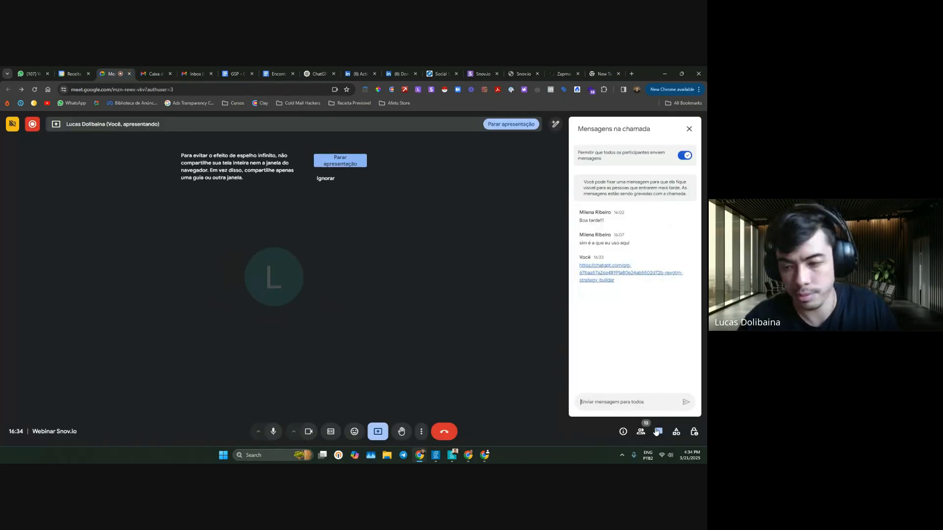
click(676, 403)
key(ctrl+v)
key(Return)
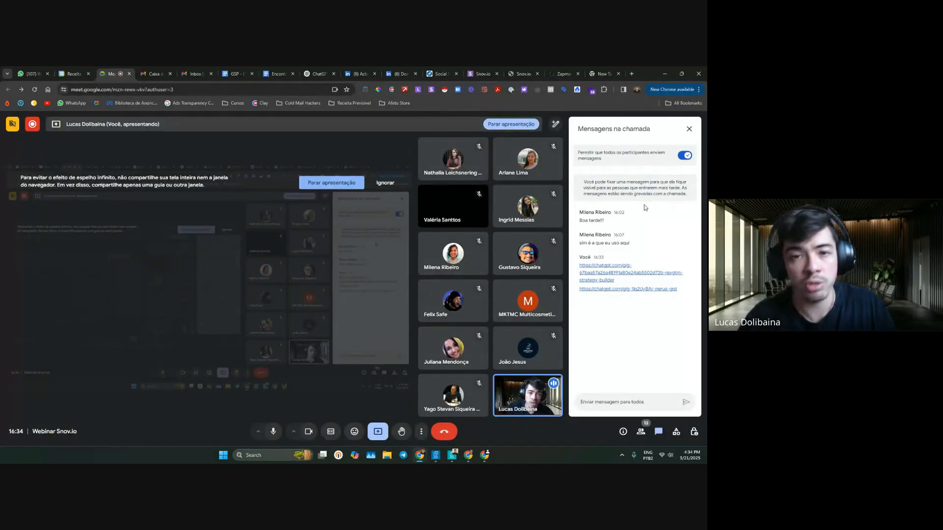
- Switch to the GSP - Campanha Reserva da Ilha document, highlight the Teste A text of E-mail 1 and look on to Teste B
click(249, 72)
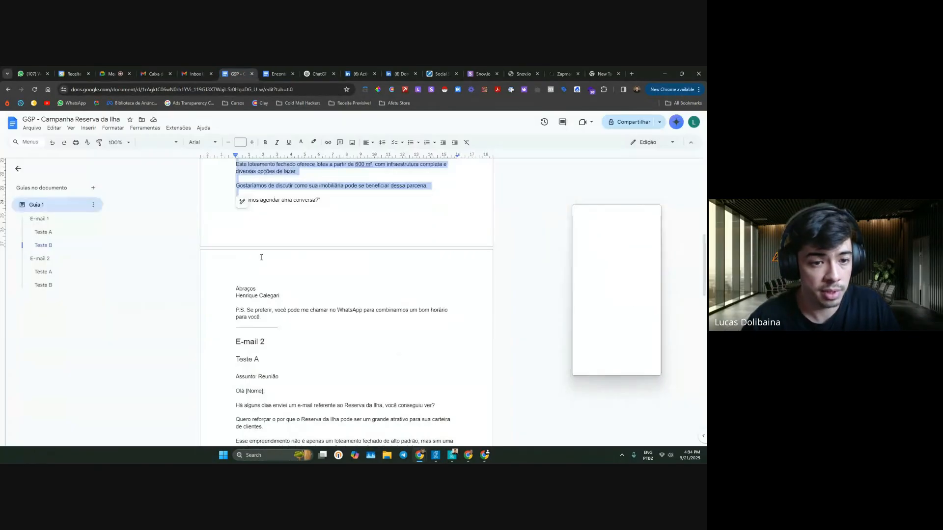
scroll(360, 339, up, 10)
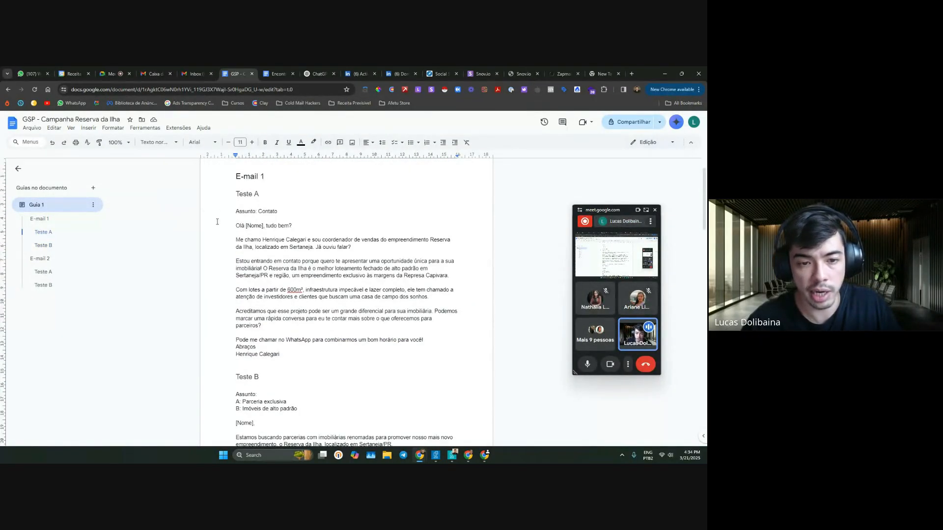
drag(235, 211, 356, 344)
scroll(357, 345, down, 5)
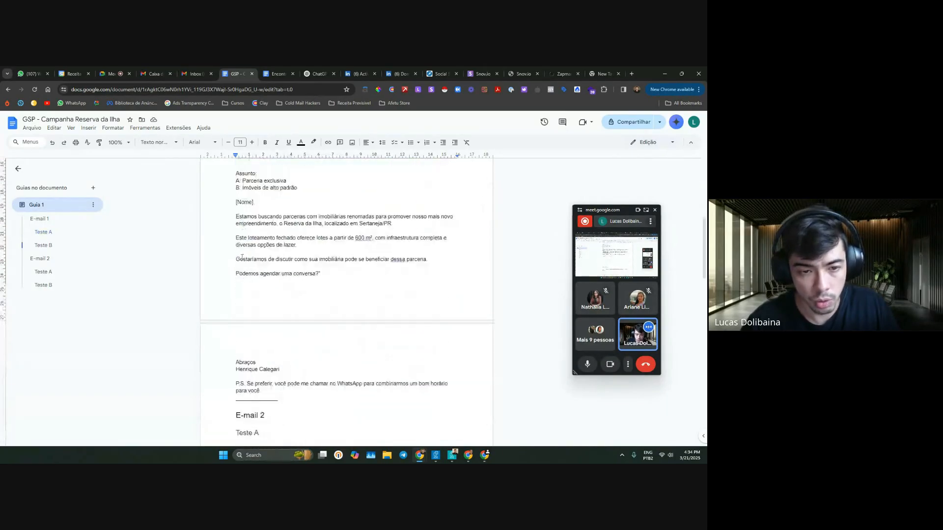
- Highlight the Teste B body and P.S. of E-mail 1, then look through the follow-up e-mails down to E-mail 3
click(230, 216)
drag(231, 214, 361, 391)
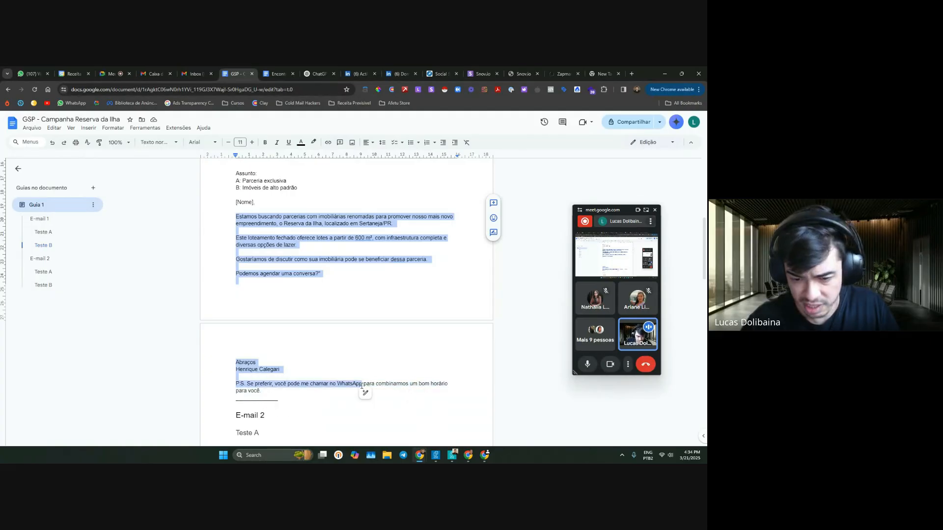
triple_click(354, 390)
click(308, 397)
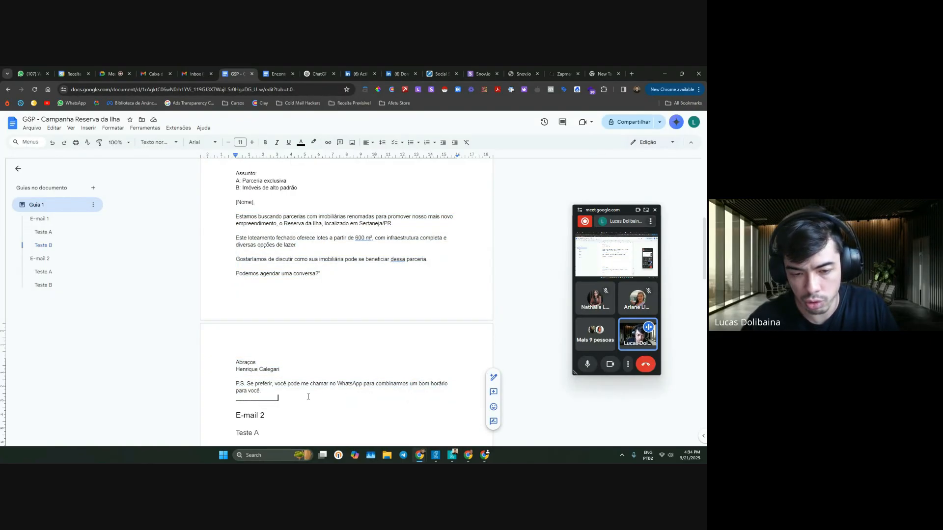
triple_click(309, 388)
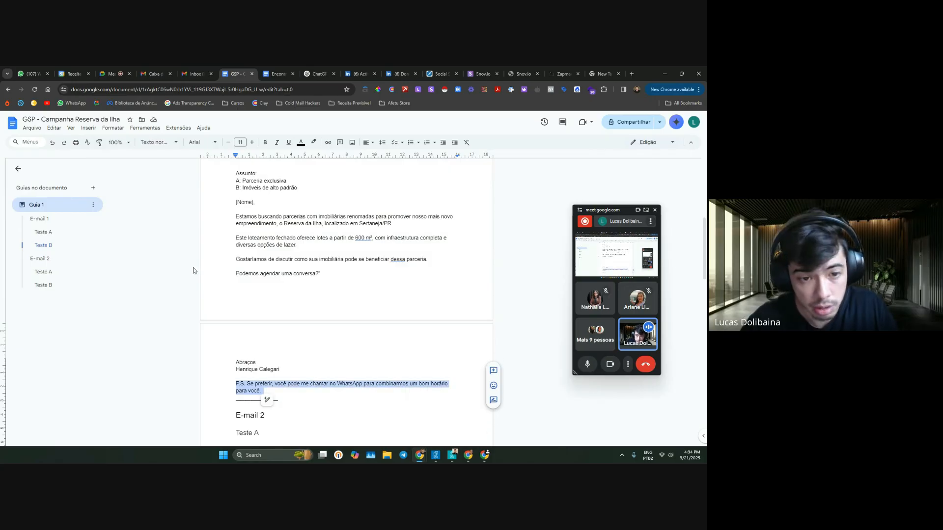
scroll(253, 198, down, 10)
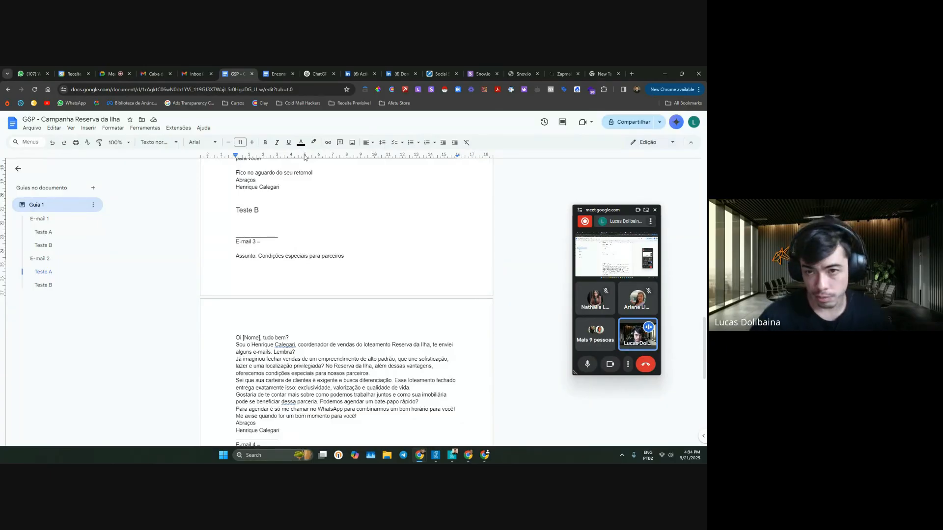
- Switch to the Encontros Snovio document and highlight the item 4 bullets on AI-generated sequences and personalizing at scale with intelligent automation
click(273, 74)
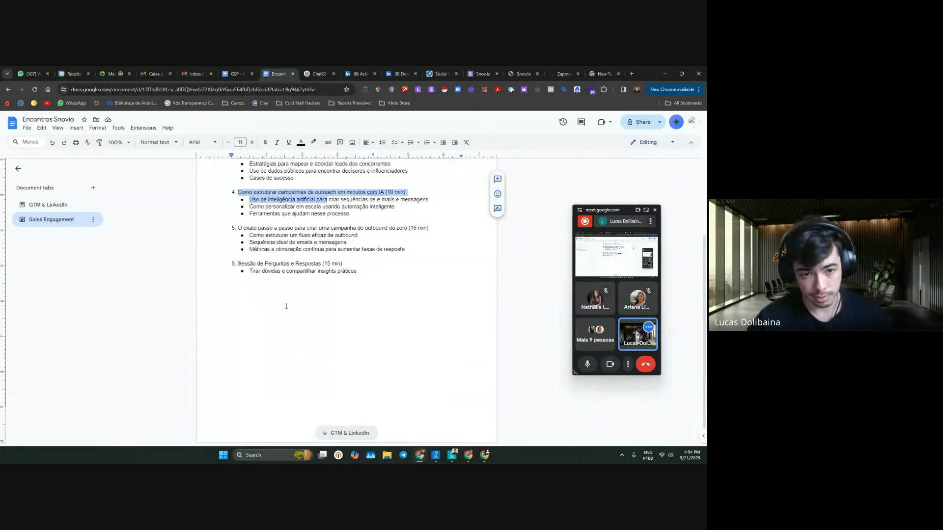
click(242, 217)
drag(254, 201, 407, 204)
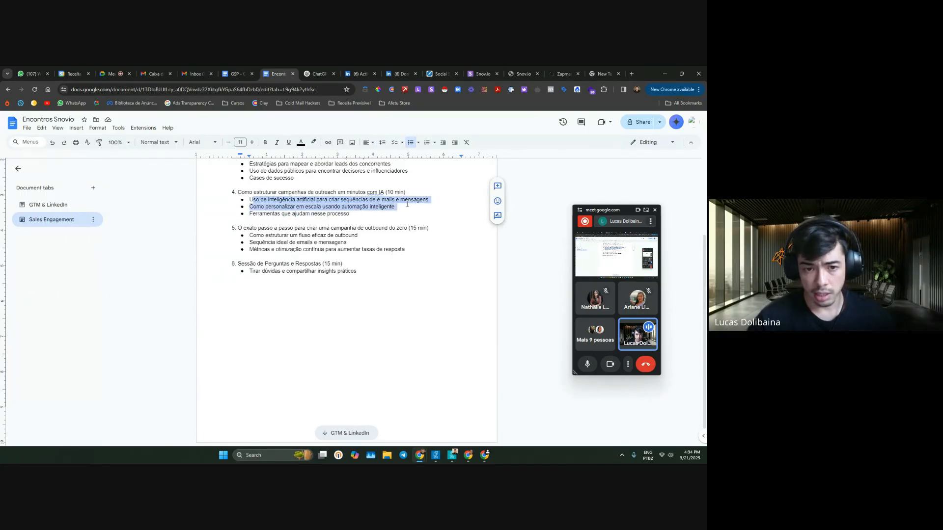
triple_click(356, 199)
triple_click(361, 207)
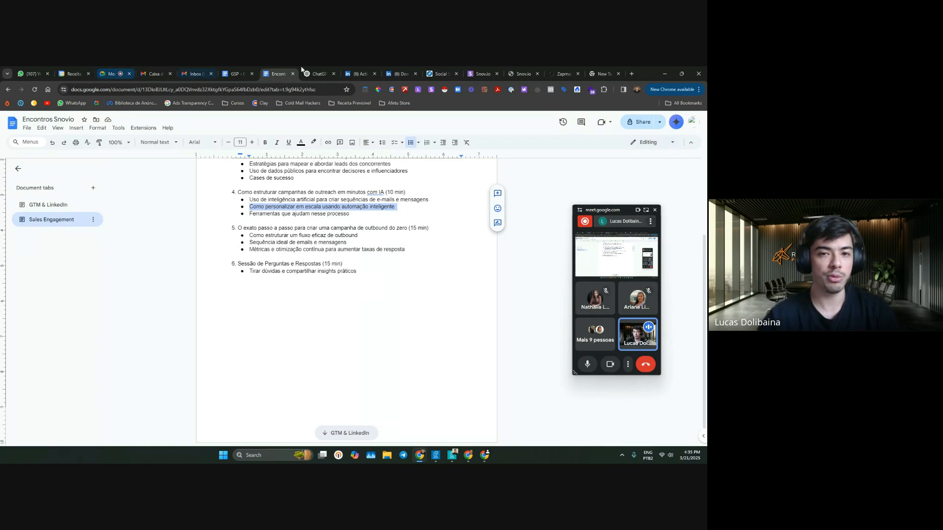
- Switch to LinkedIn and open the full profile of the first recently searched contact, who works at OrienteMe
click(399, 74)
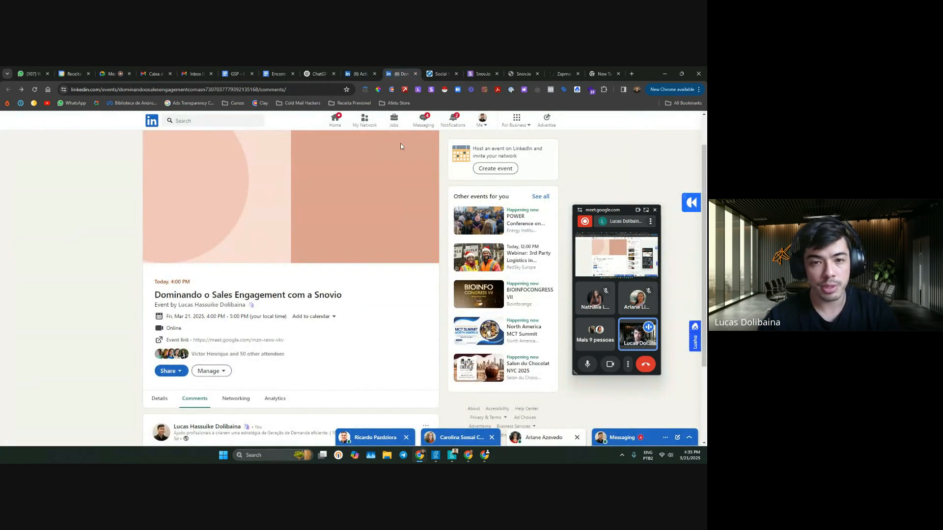
click(254, 120)
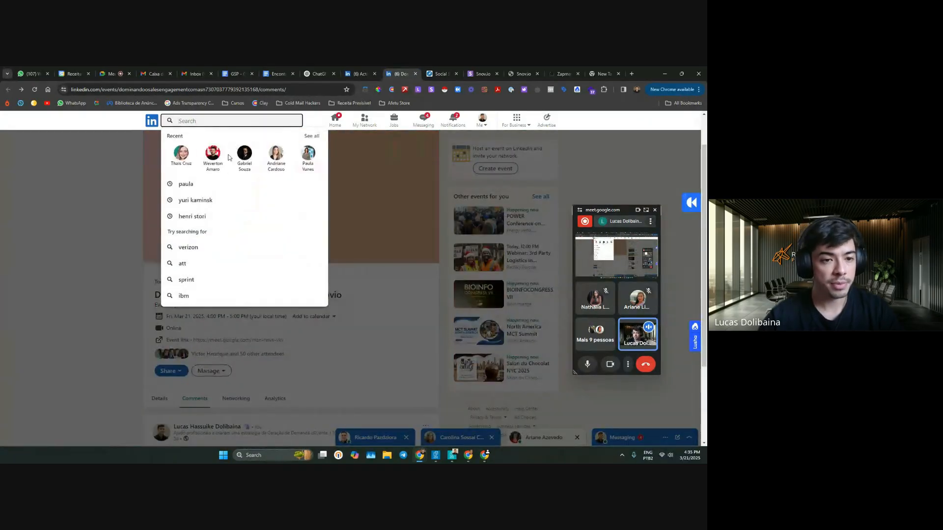
click(190, 153)
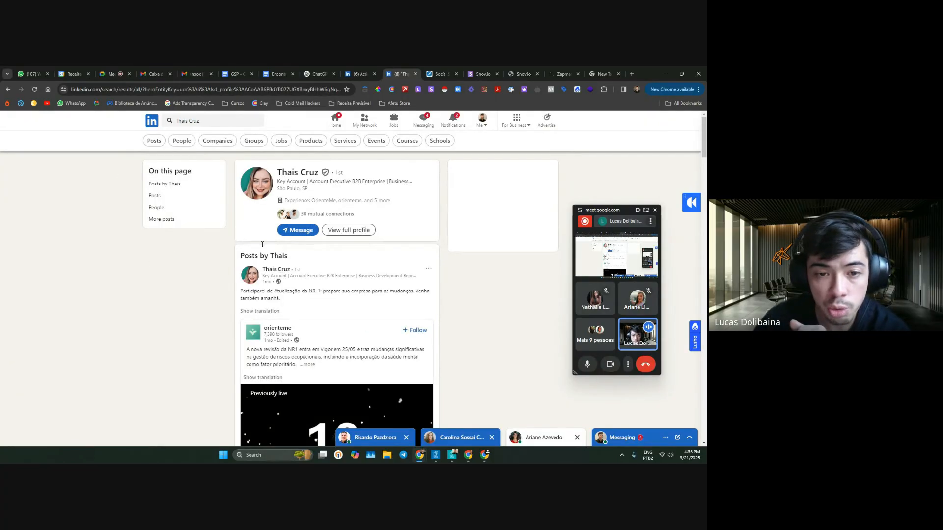
click(273, 190)
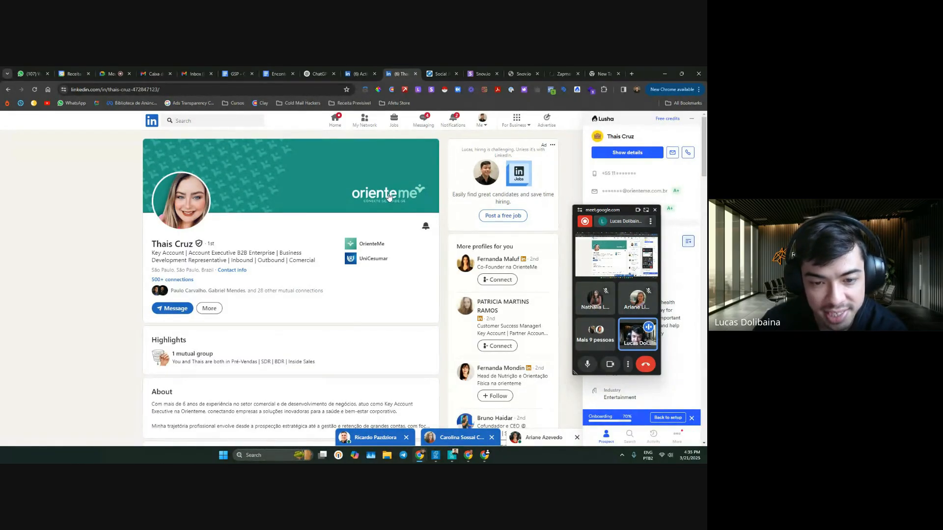
- Examine the contact's About, Activity and Experience sections for information usable in personalized outreach
scroll(394, 237, down, 2)
scroll(394, 240, down, 8)
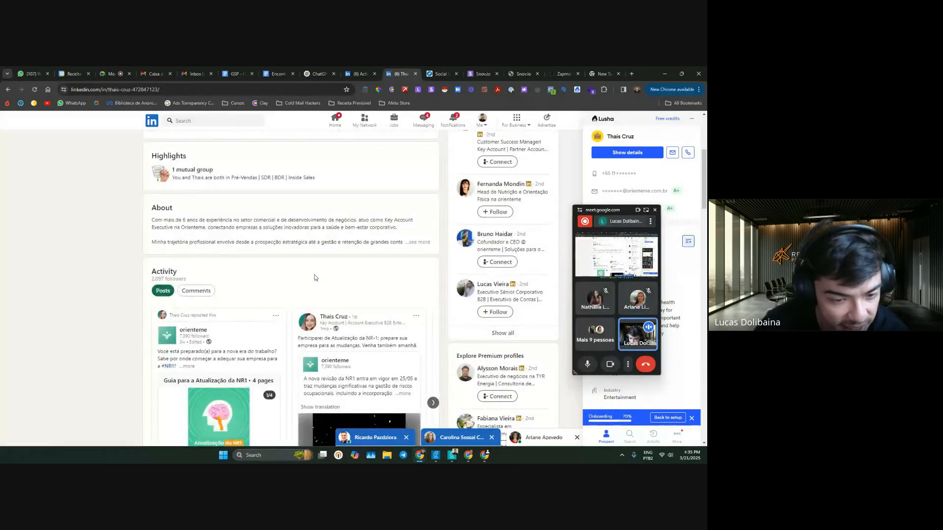
scroll(321, 272, down, 3)
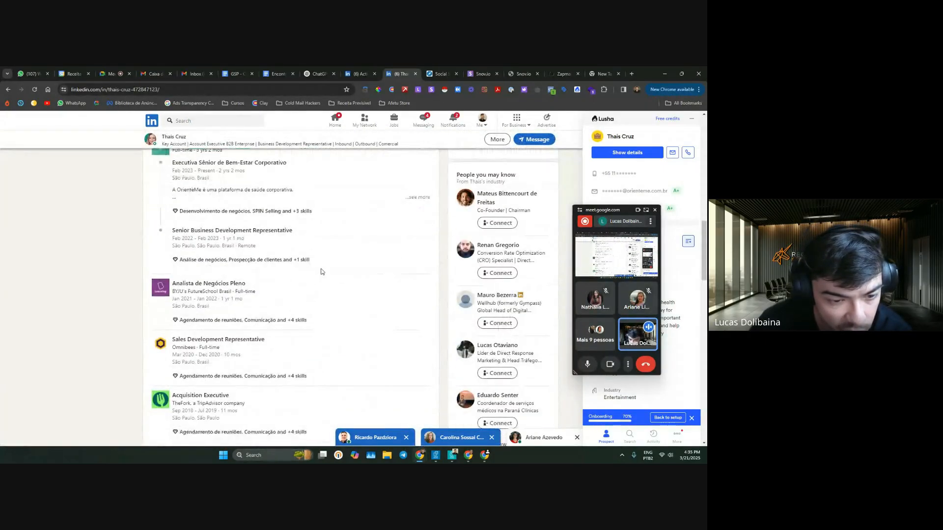
scroll(321, 272, up, 6)
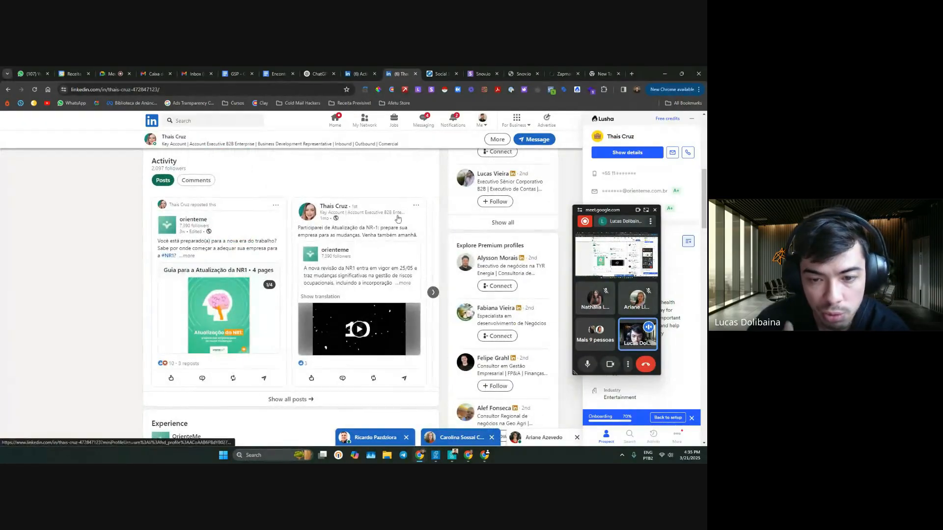
scroll(411, 246, up, 3)
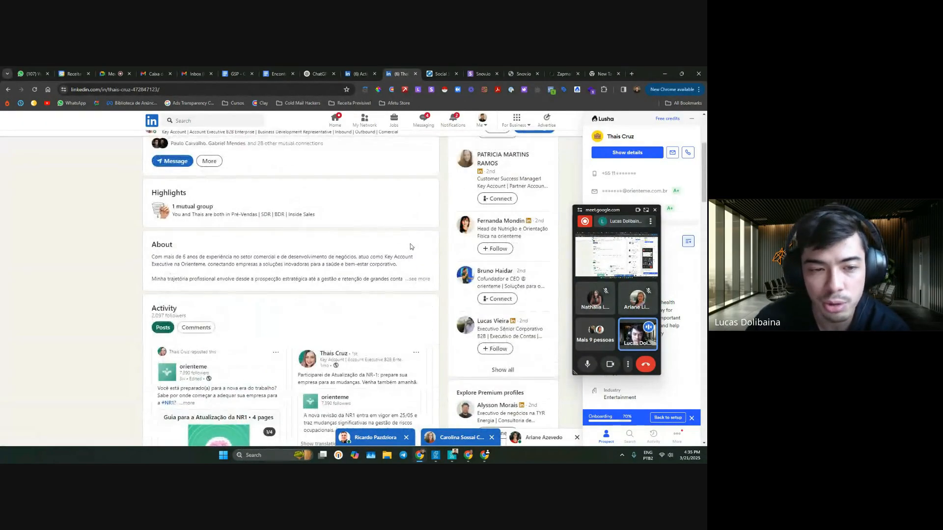
scroll(410, 247, up, 2)
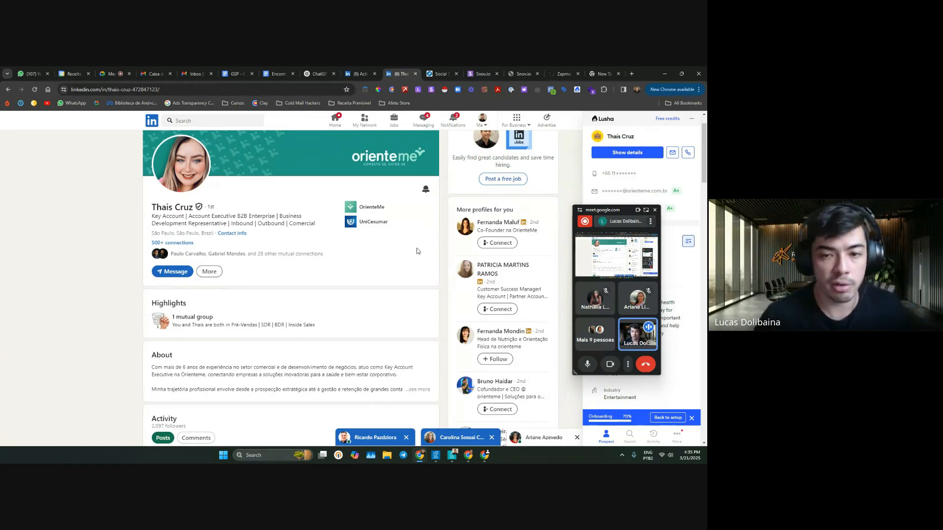
scroll(370, 240, down, 15)
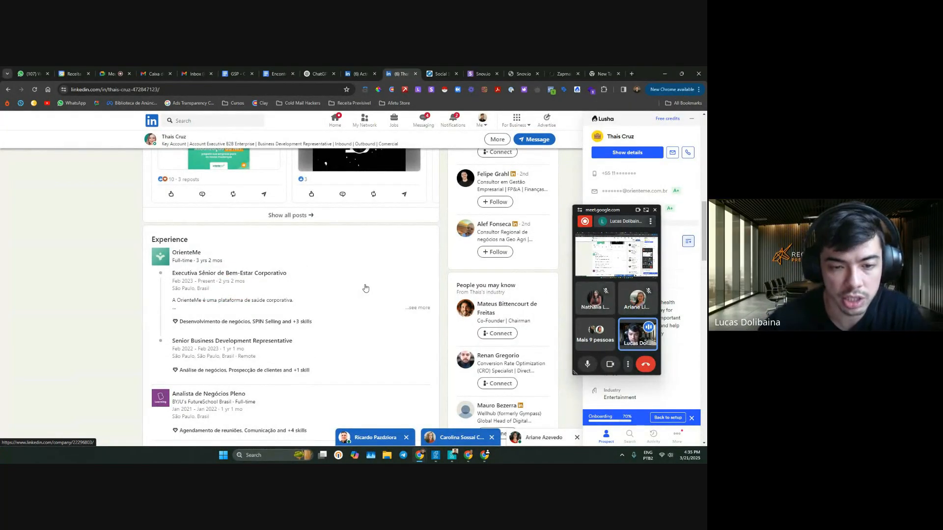
scroll(266, 297, up, 1)
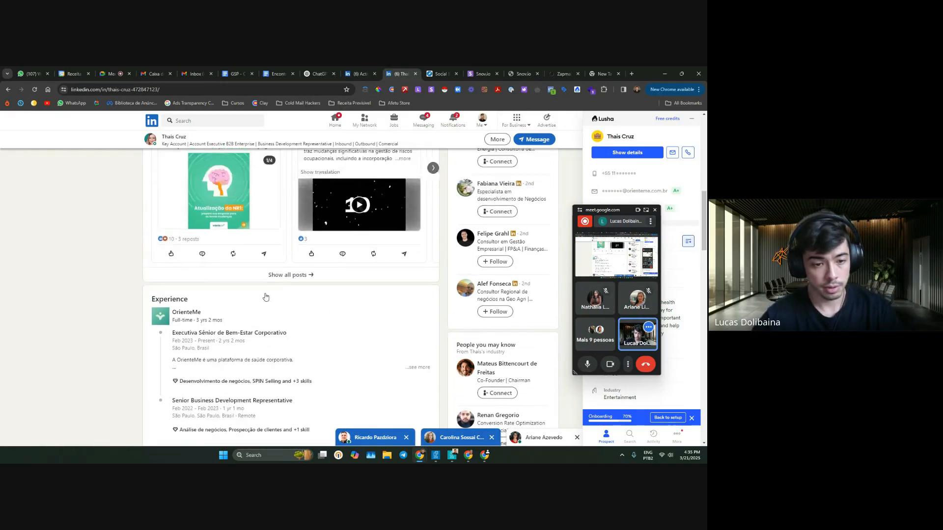
scroll(266, 297, up, 14)
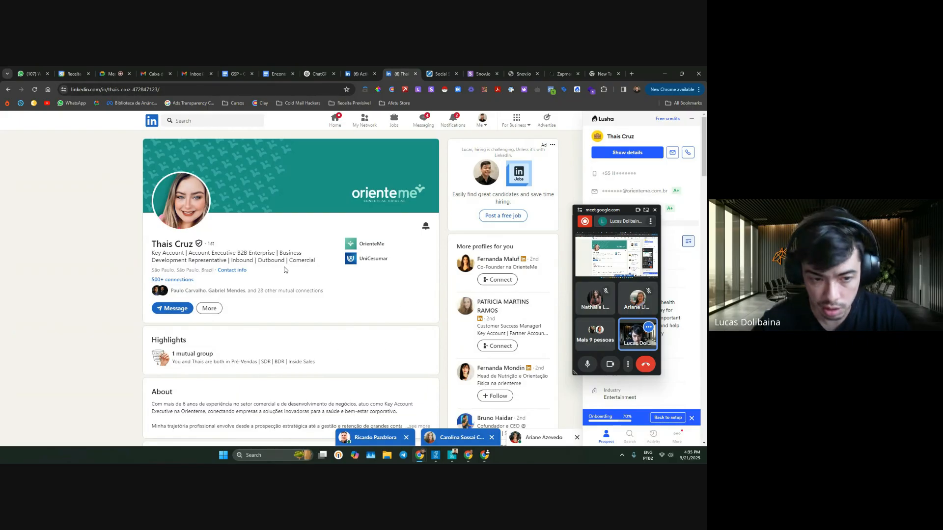
- Highlight the job titles in the contact's profile headline and review the About section below it
drag(149, 255, 222, 254)
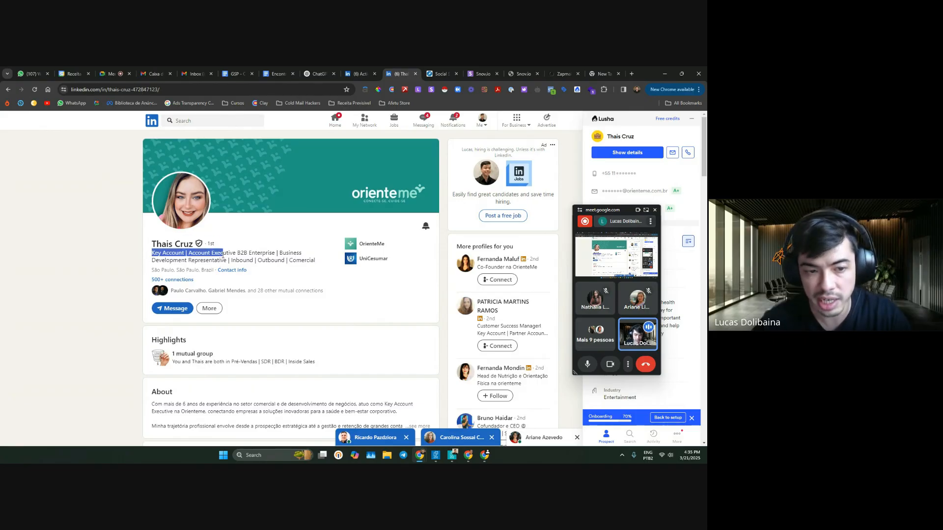
click(223, 256)
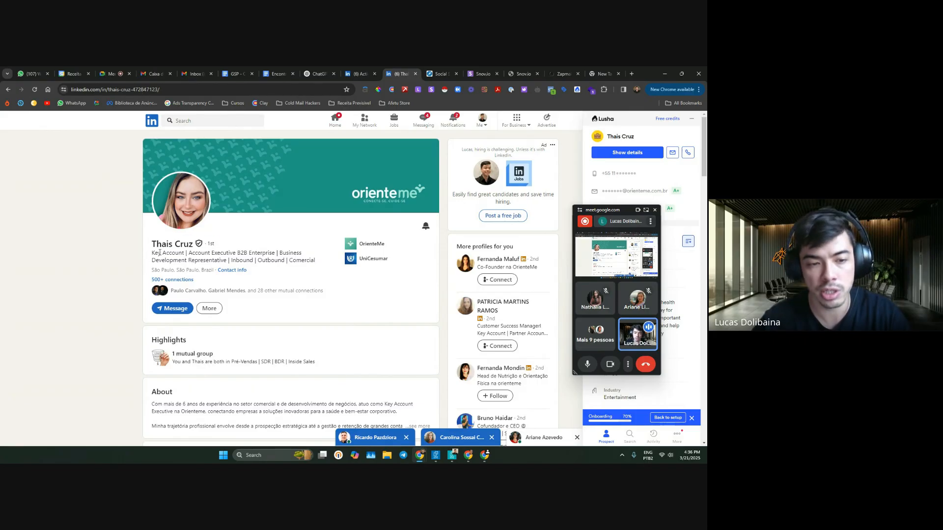
double_click(291, 259)
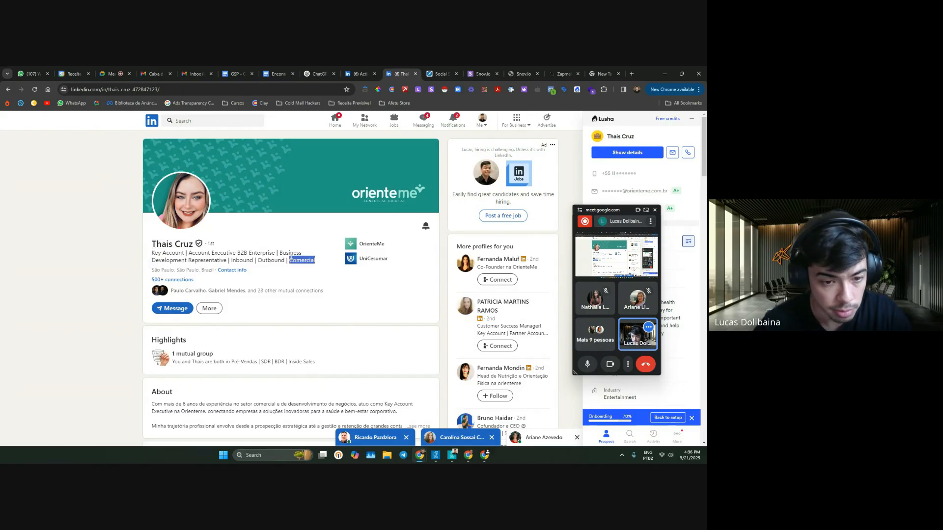
triple_click(270, 261)
click(240, 258)
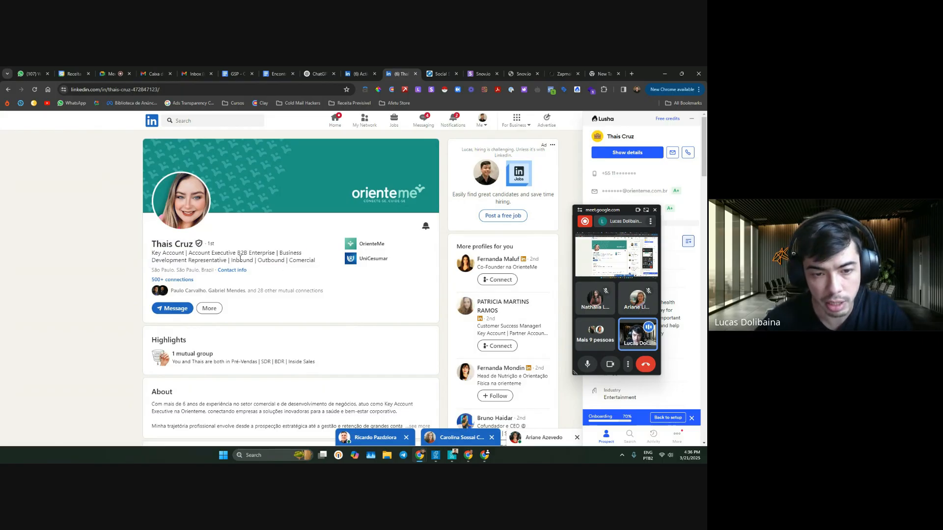
drag(274, 259, 306, 267)
click(304, 268)
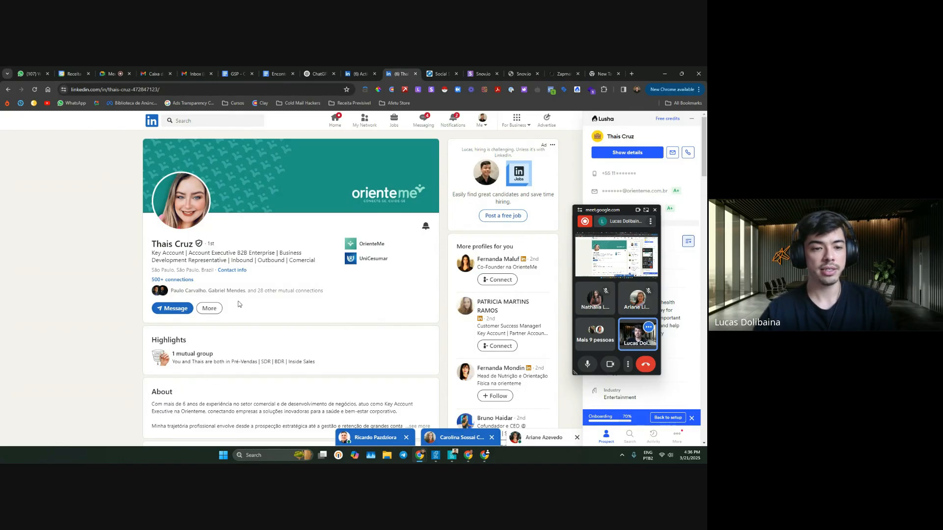
drag(144, 258, 268, 253)
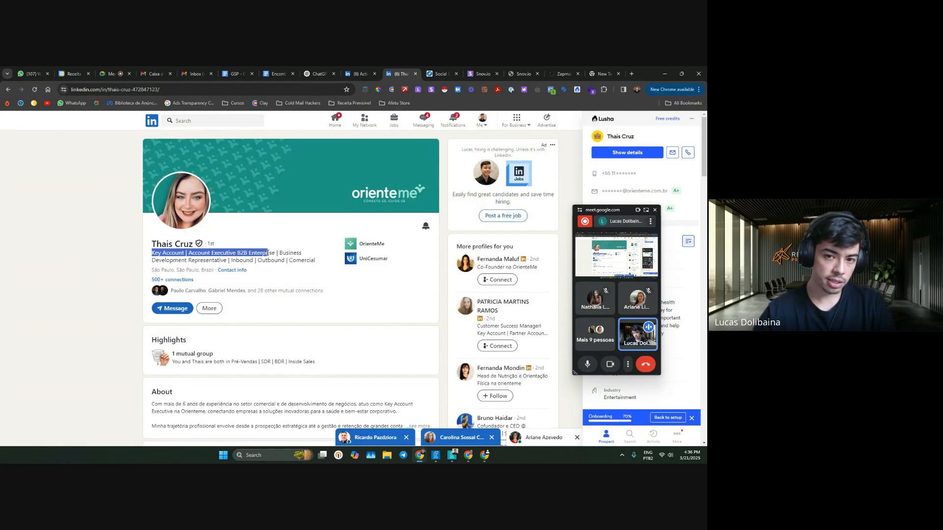
triple_click(282, 252)
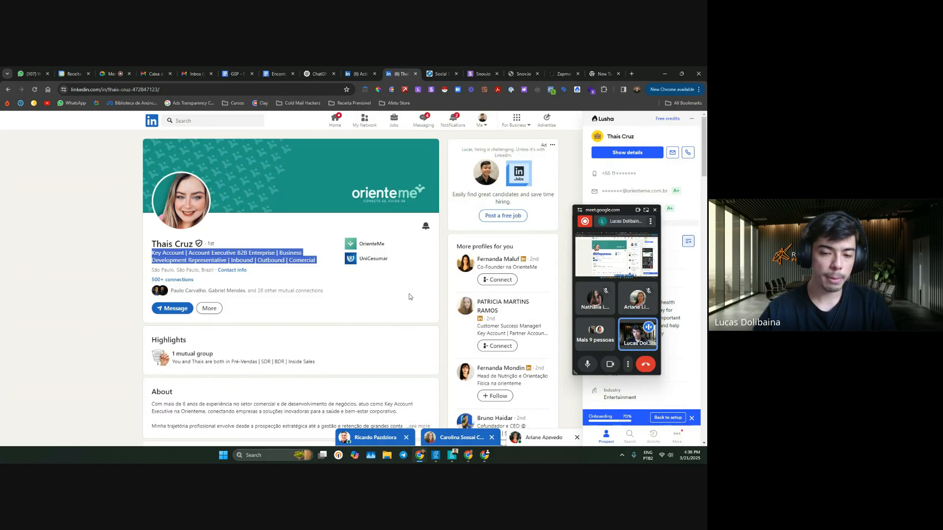
scroll(409, 297, down, 2)
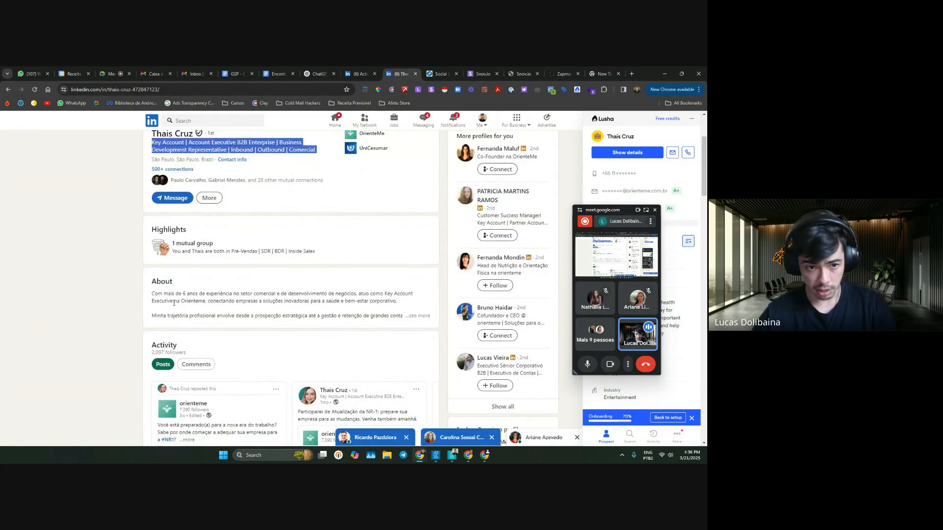
scroll(415, 289, up, 2)
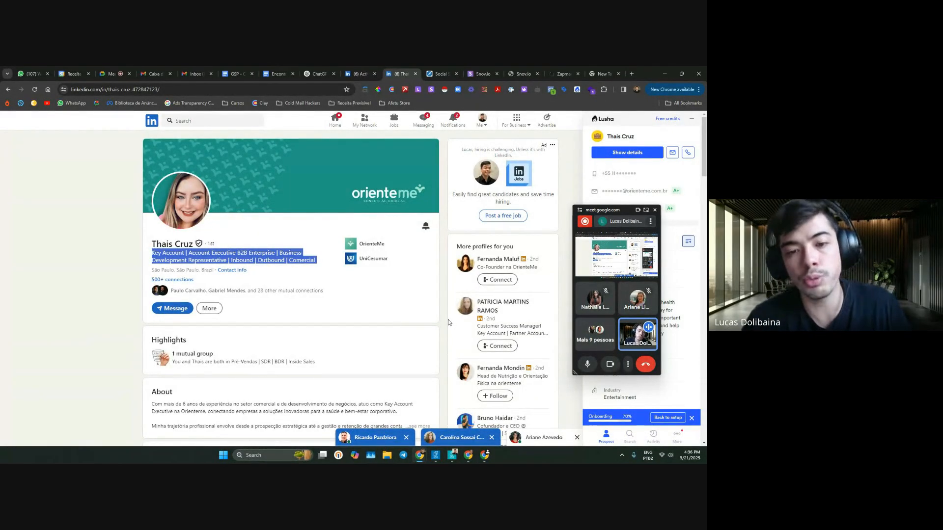
- Open the orienteme company page from the contact's Experience section and copy its website link address
scroll(328, 328, down, 3)
scroll(331, 328, down, 7)
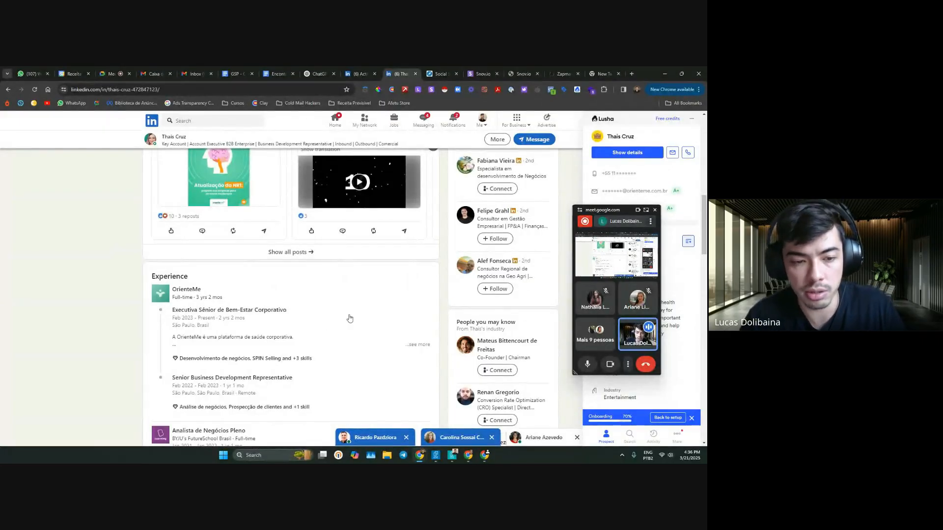
click(158, 294)
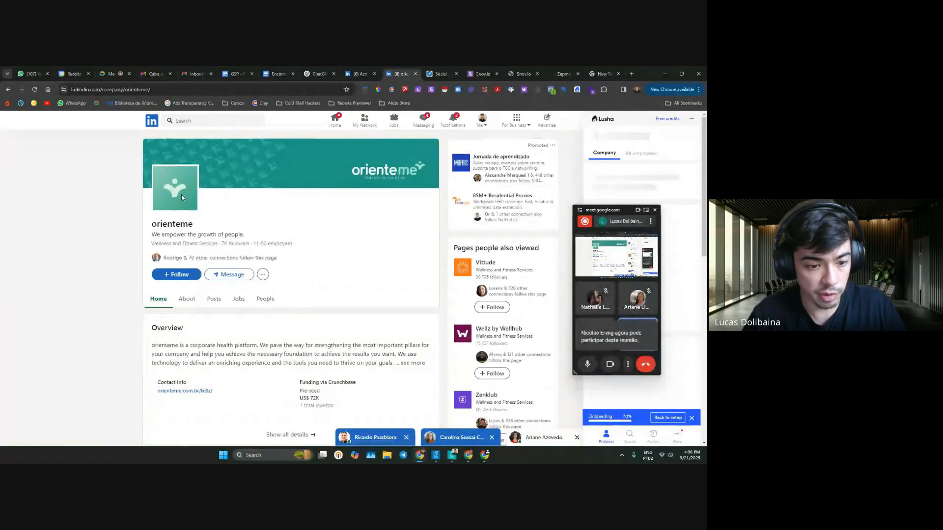
right_click(190, 393)
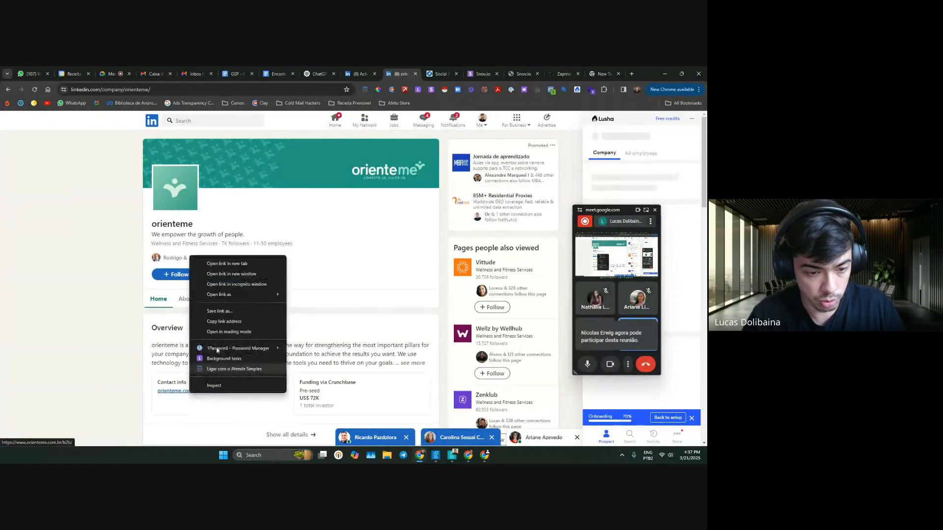
click(235, 320)
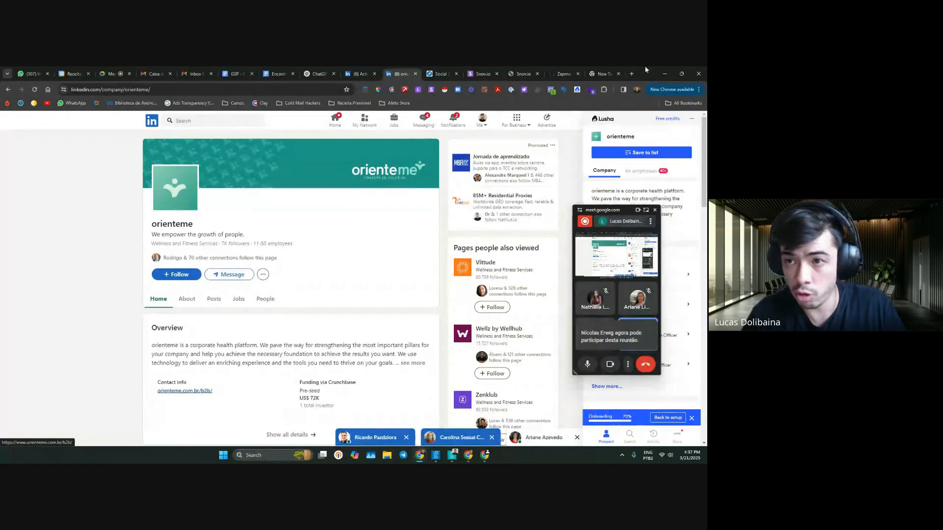
click(314, 72)
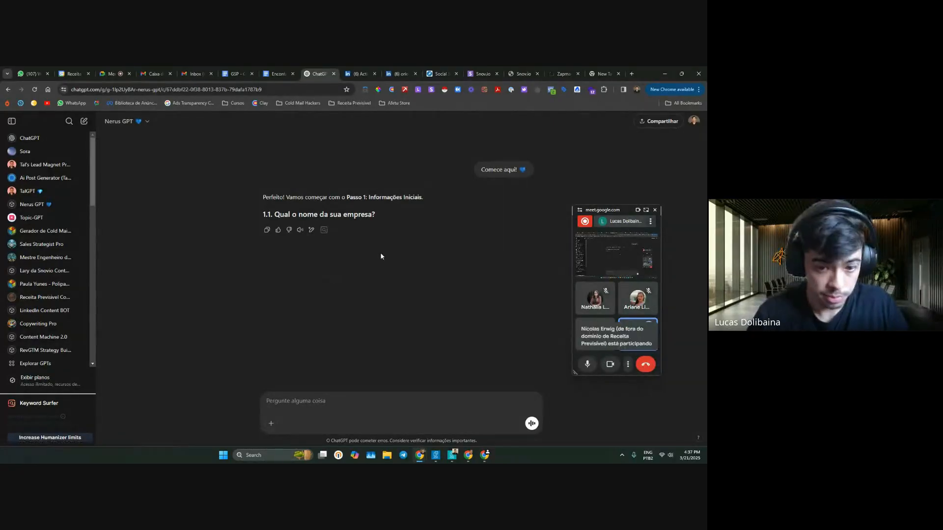
click(42, 350)
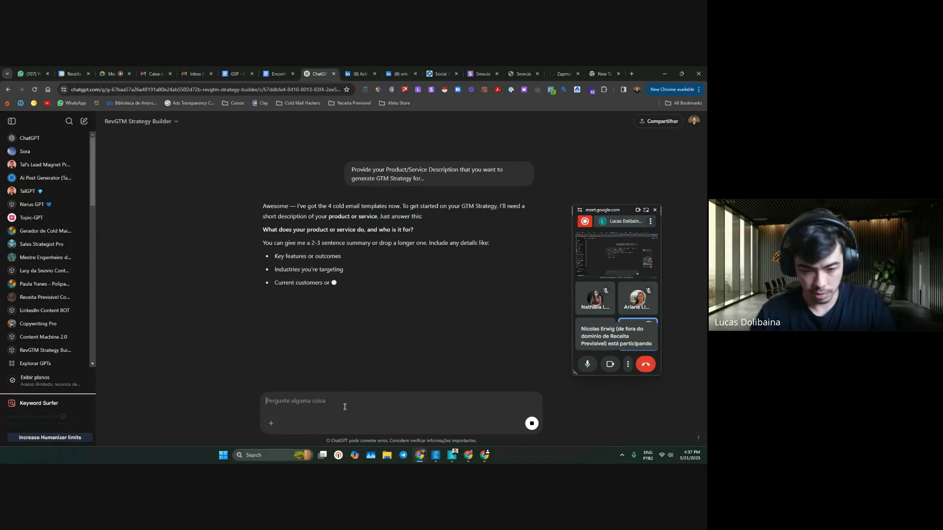
key(ctrl+v)
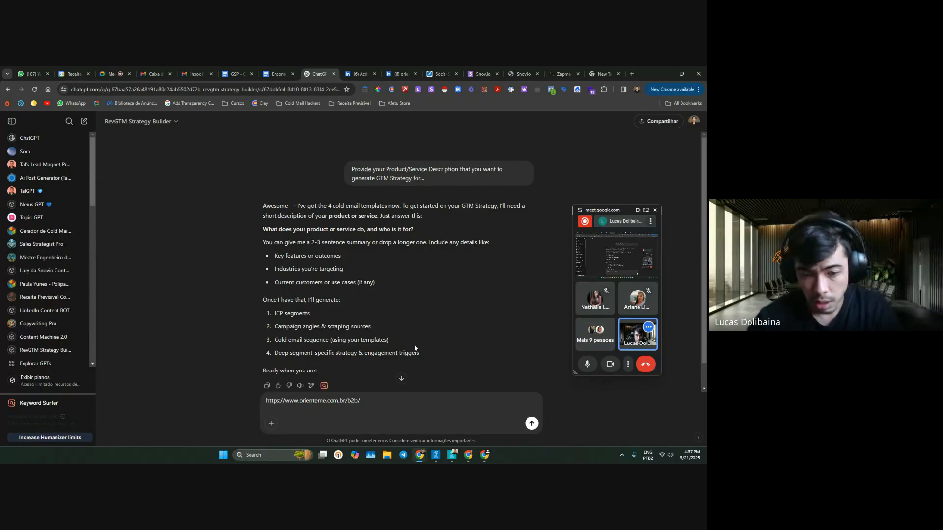
click(401, 379)
click(532, 423)
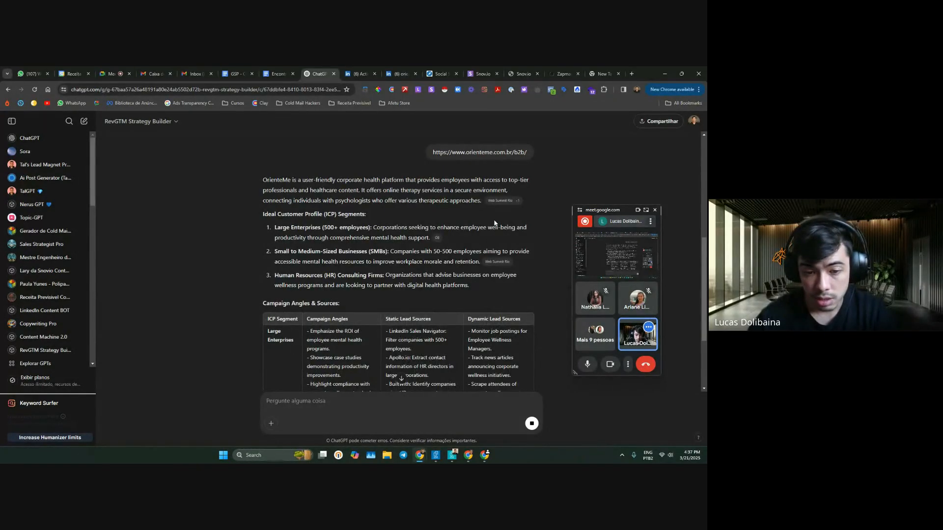
- Review the generated ICP segments, campaign angles and lead sources, and highlight Email 1 of the Large Enterprises sequence
scroll(495, 223, down, 2)
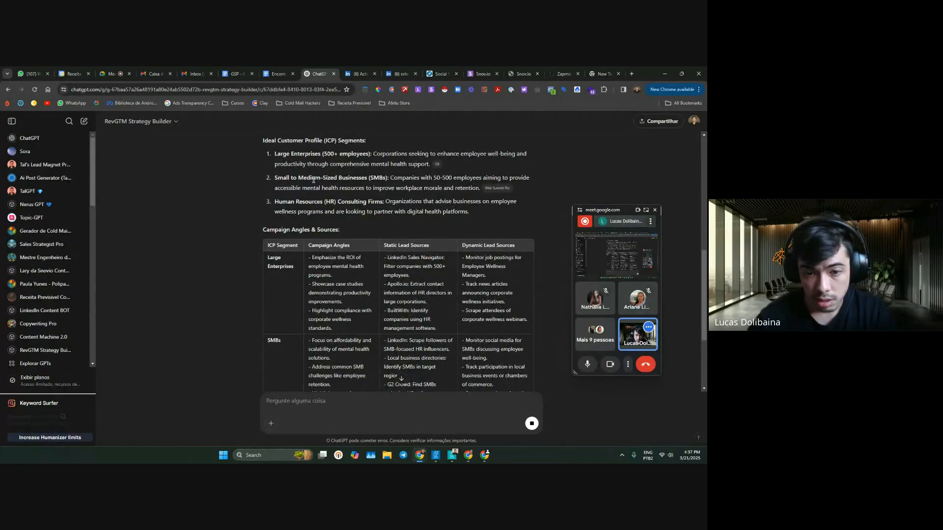
scroll(354, 216, down, 1)
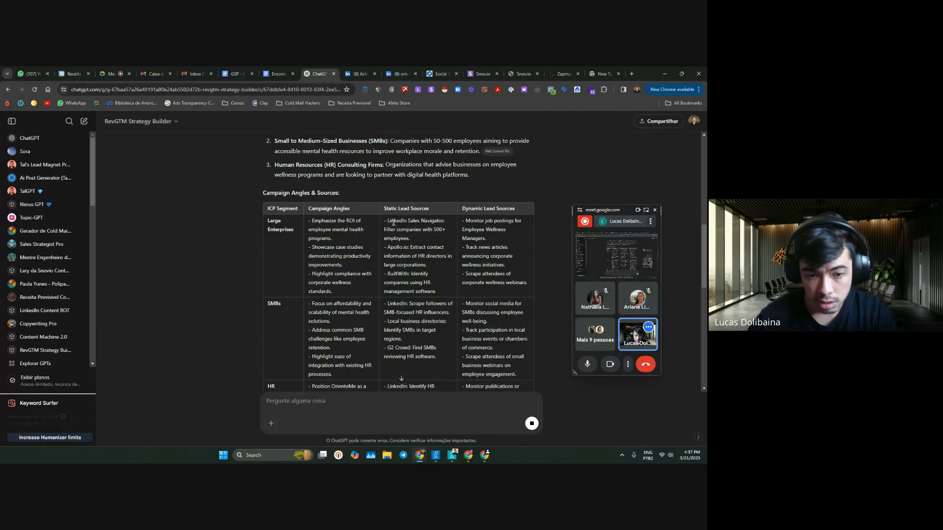
scroll(394, 223, down, 2)
scroll(433, 238, up, 2)
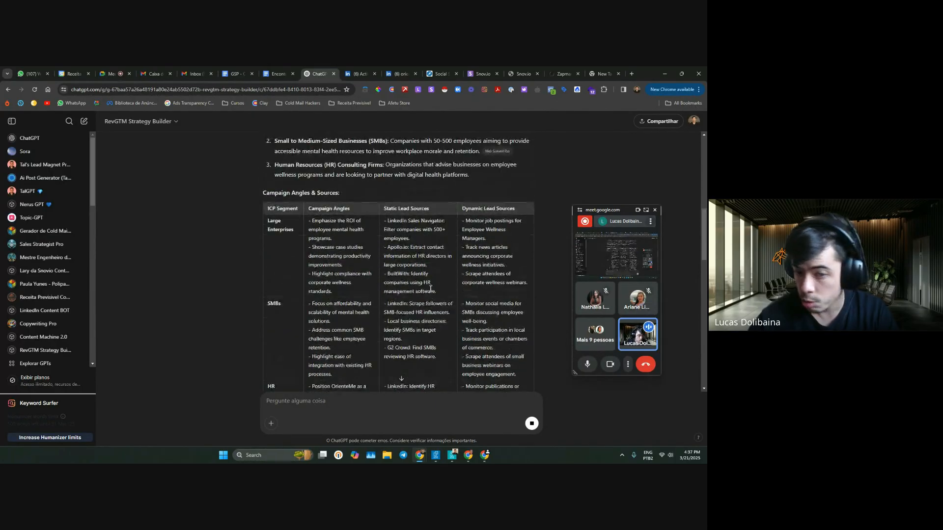
scroll(433, 286, down, 6)
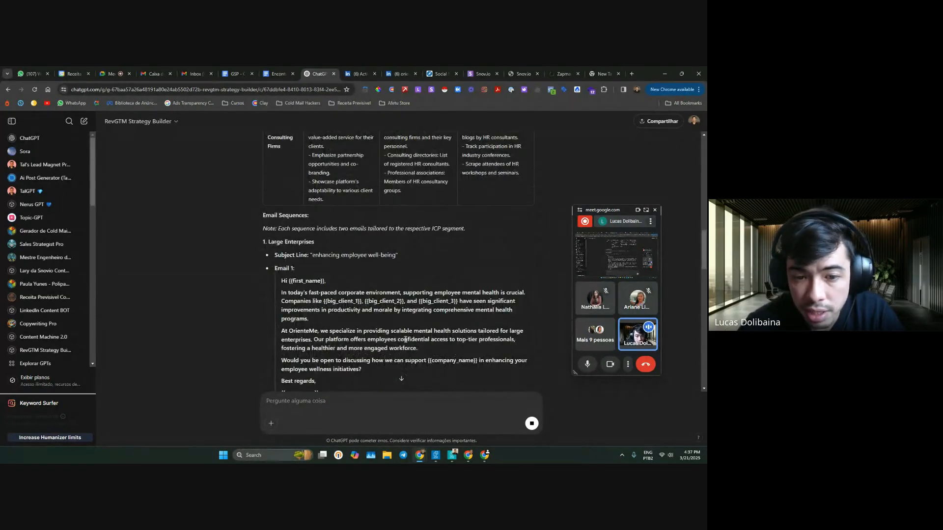
scroll(344, 294, down, 1)
drag(259, 233, 228, 288)
click(432, 339)
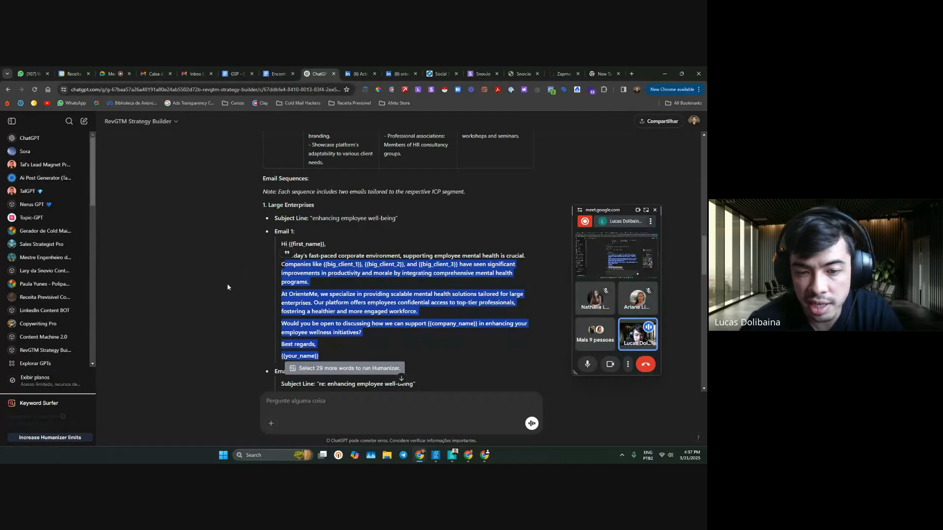
click(417, 309)
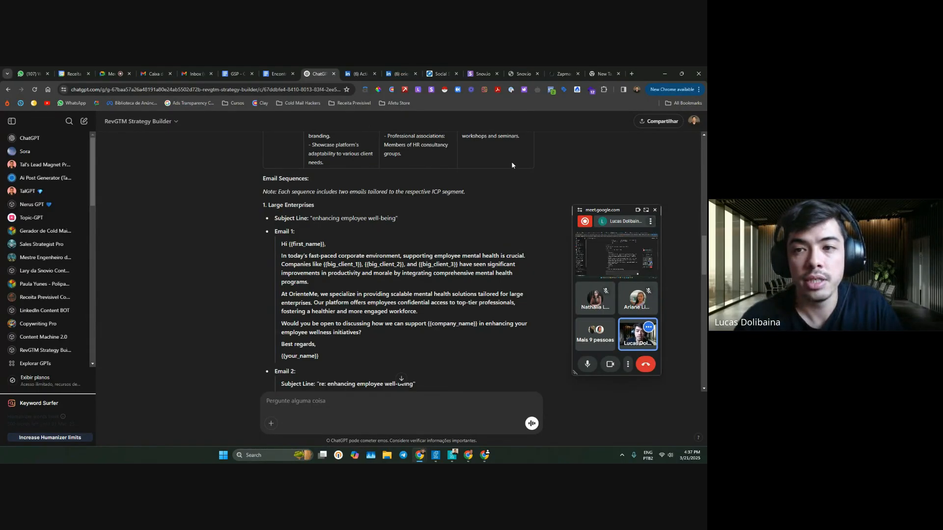
- Load clay.com in the empty browser tab and look through its homepage to the AI research agents section
click(604, 74)
click(196, 88)
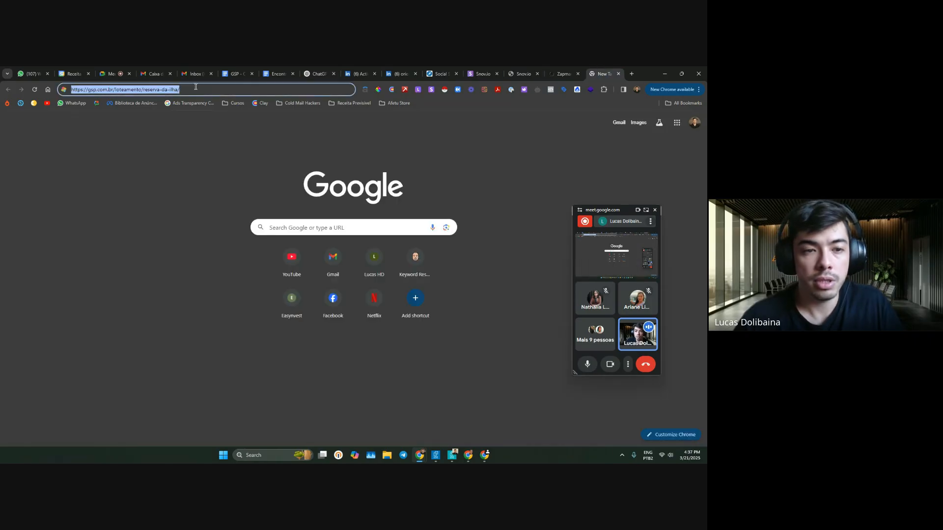
text(clay.com)
key(Return)
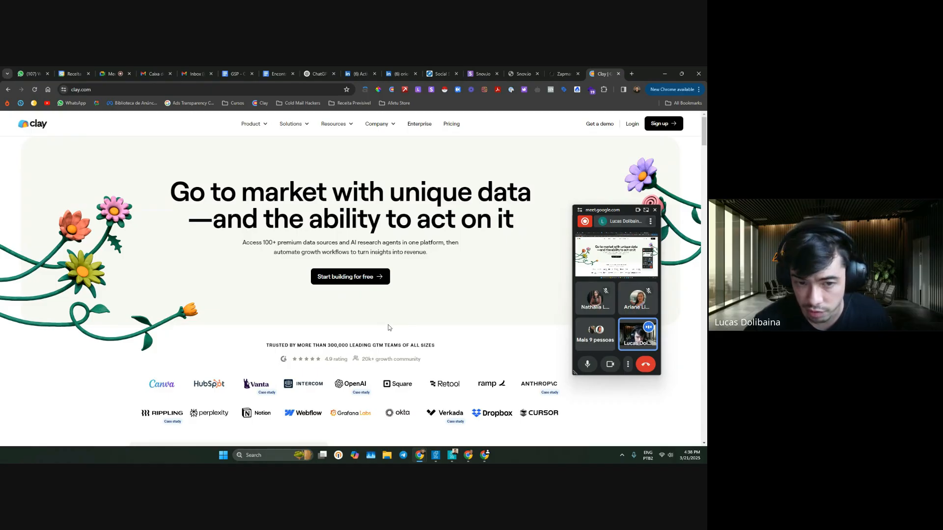
scroll(320, 175, down, 4)
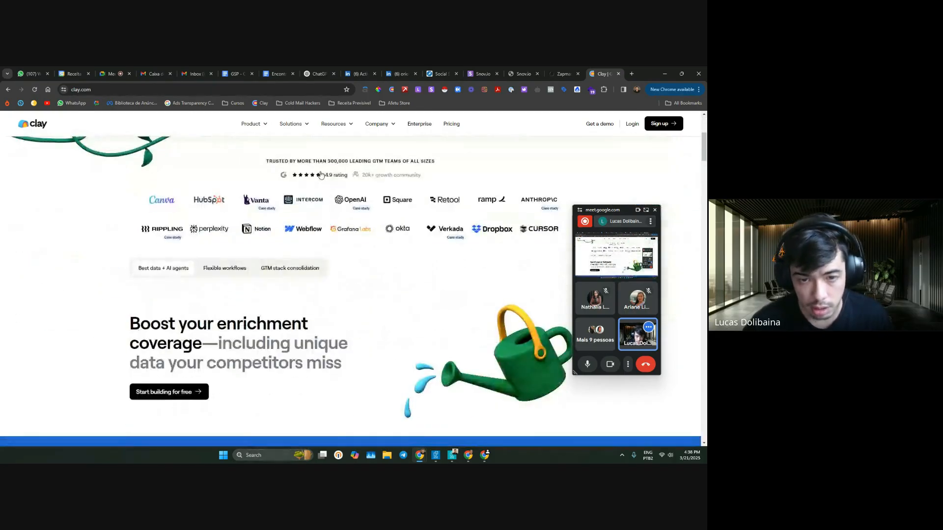
scroll(320, 175, down, 10)
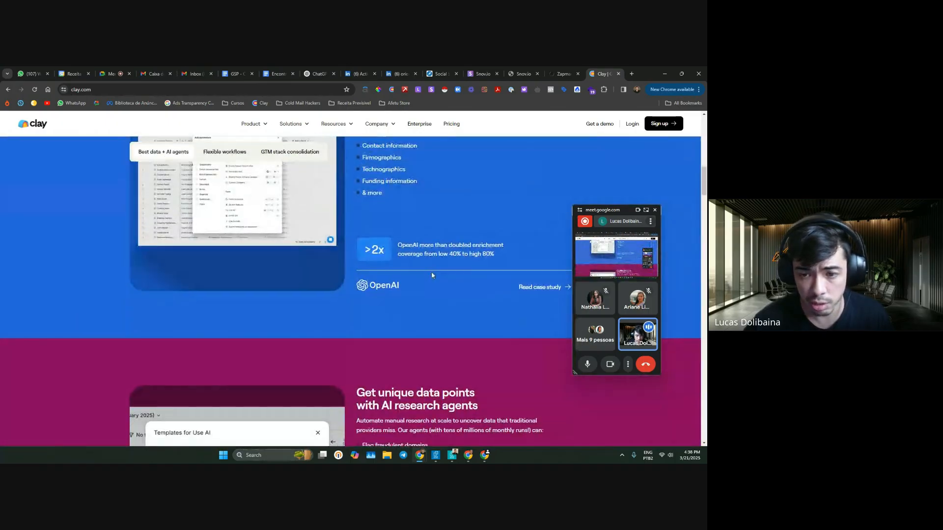
scroll(431, 273, down, 5)
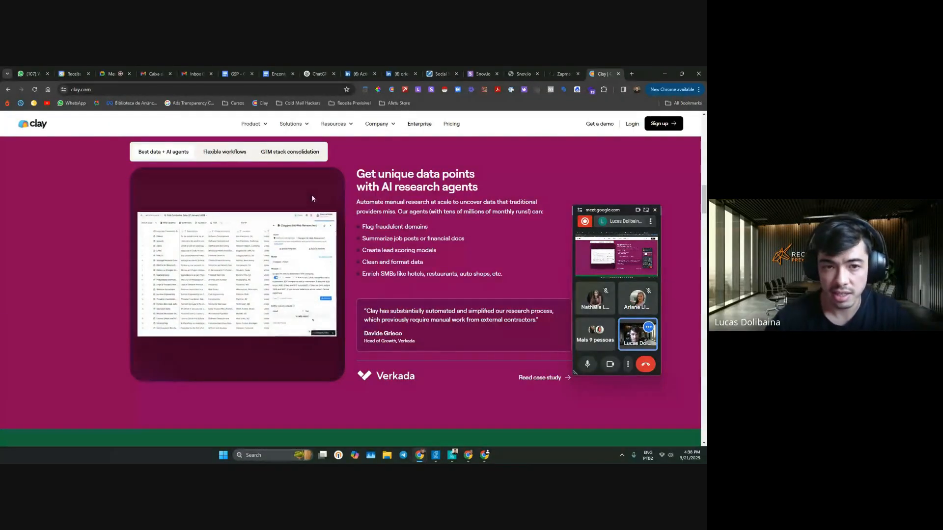
- Open Clay's Claybooks library and browse the workflow templates for data enrichment and personalized outreach
mouse_move(355, 130)
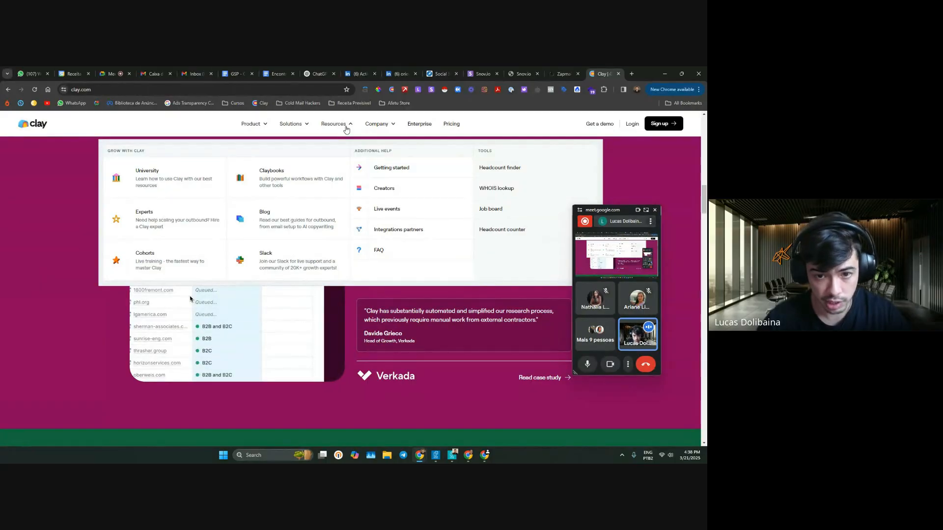
mouse_move(304, 127)
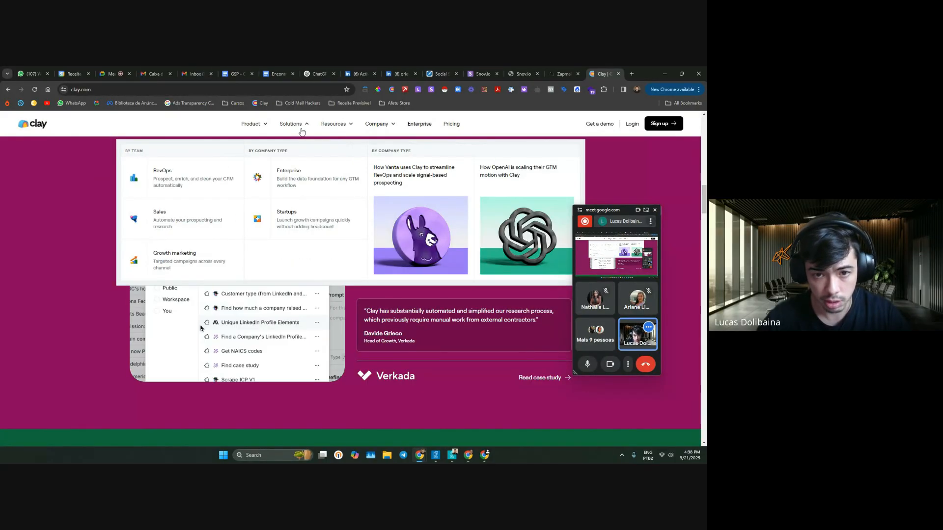
mouse_move(262, 125)
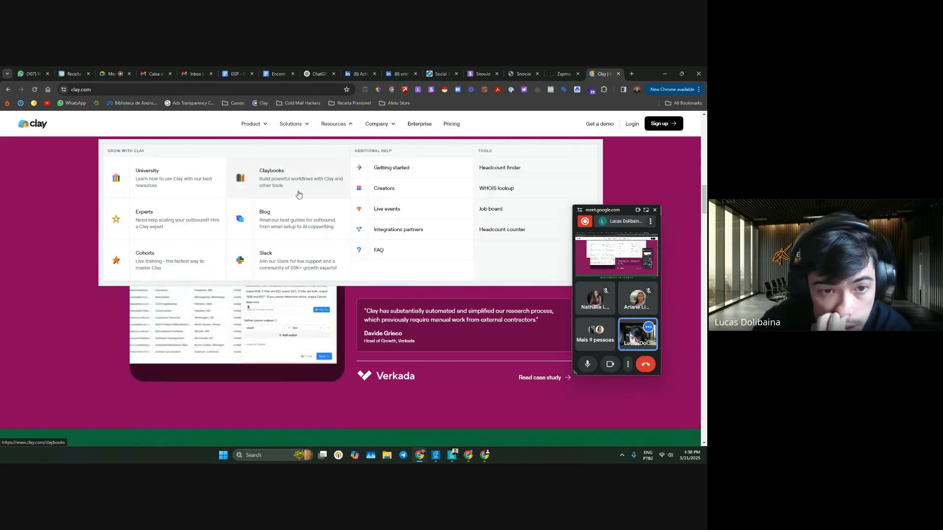
click(298, 194)
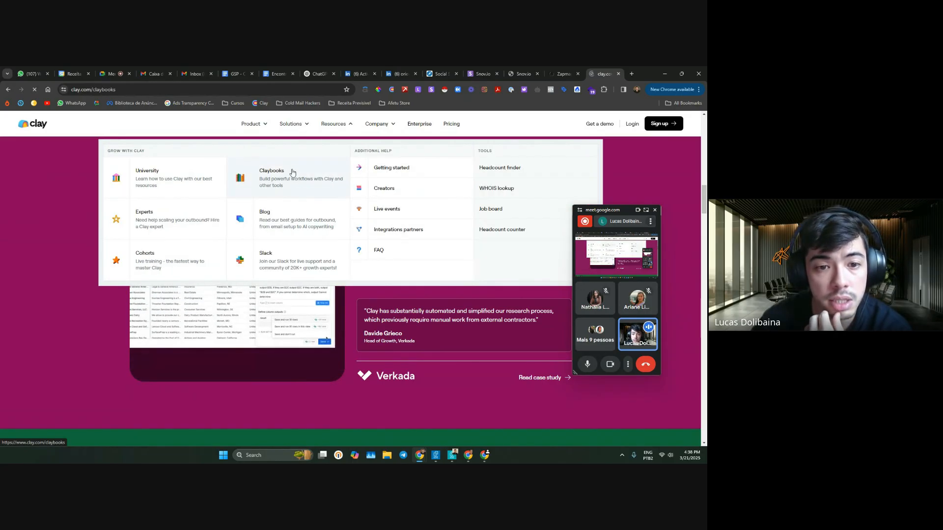
scroll(389, 234, down, 3)
scroll(389, 234, down, 3)
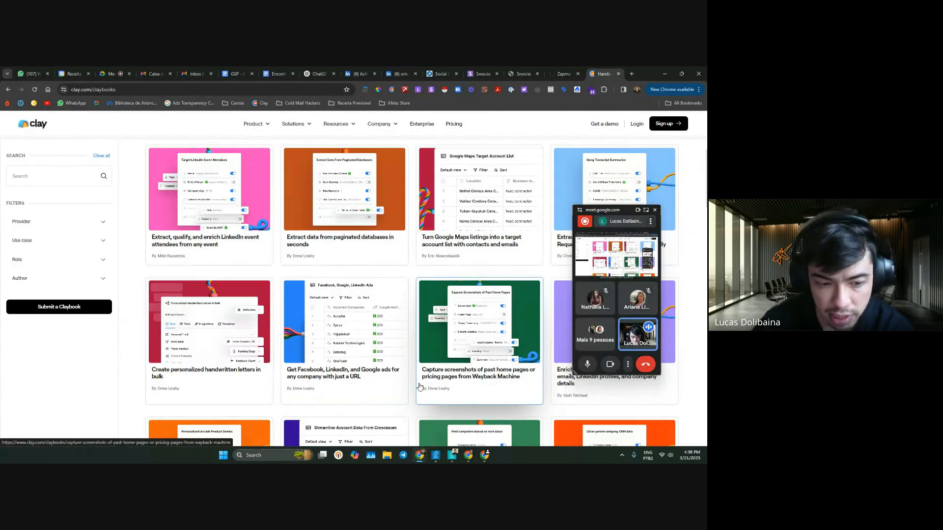
scroll(419, 387, down, 2)
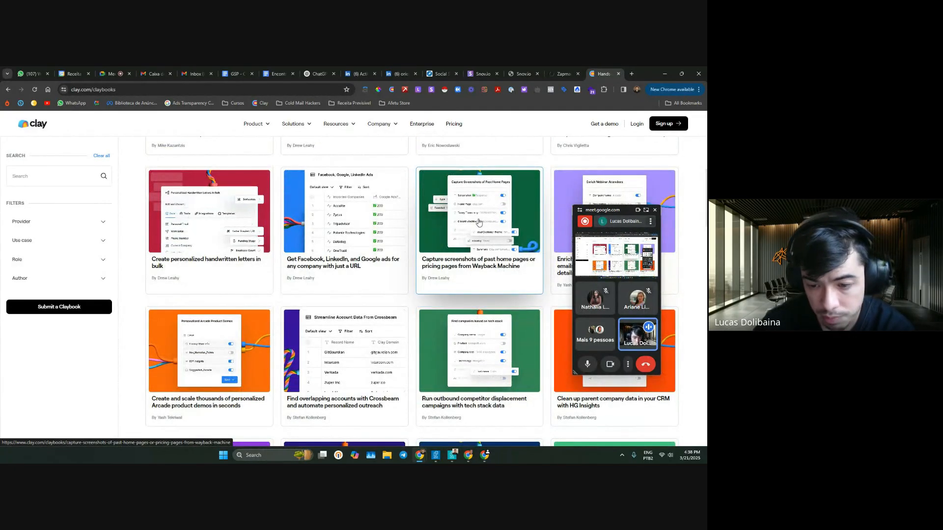
scroll(479, 222, up, 3)
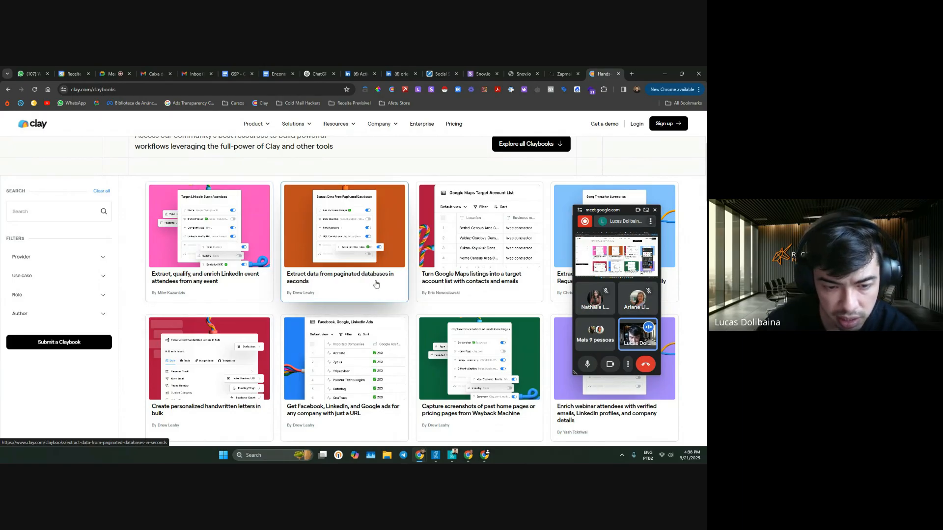
scroll(366, 280, down, 2)
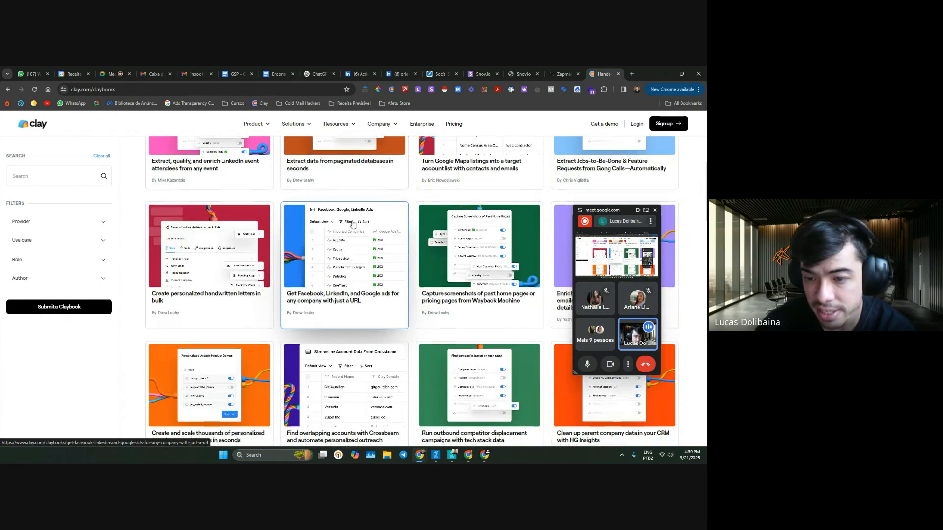
scroll(338, 270, down, 4)
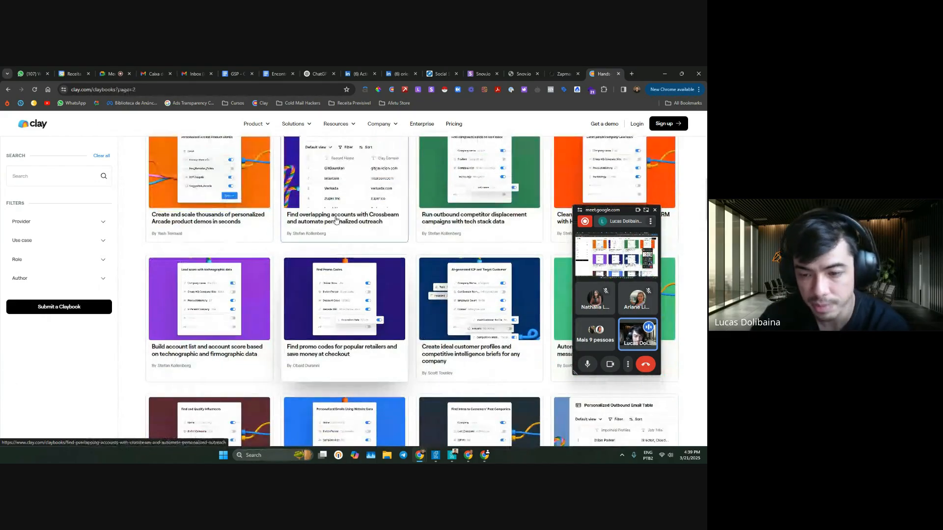
- Return to the clay.com homepage, highlight the description below the main headline and review the customer logos
click(102, 92)
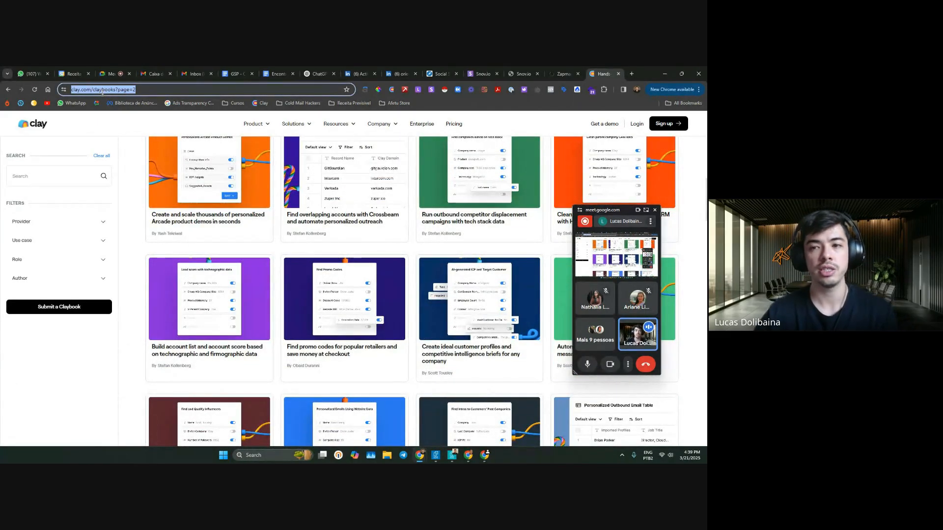
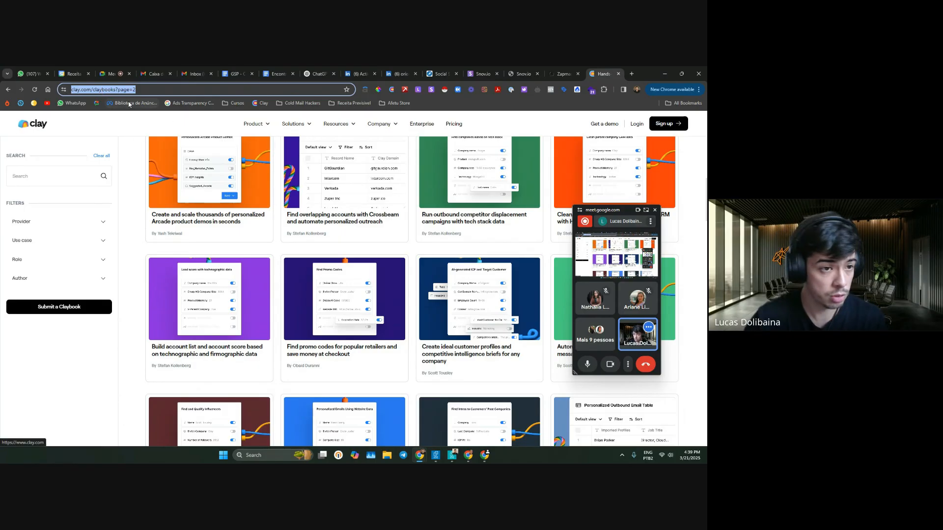
text(clay.com)
key(Return)
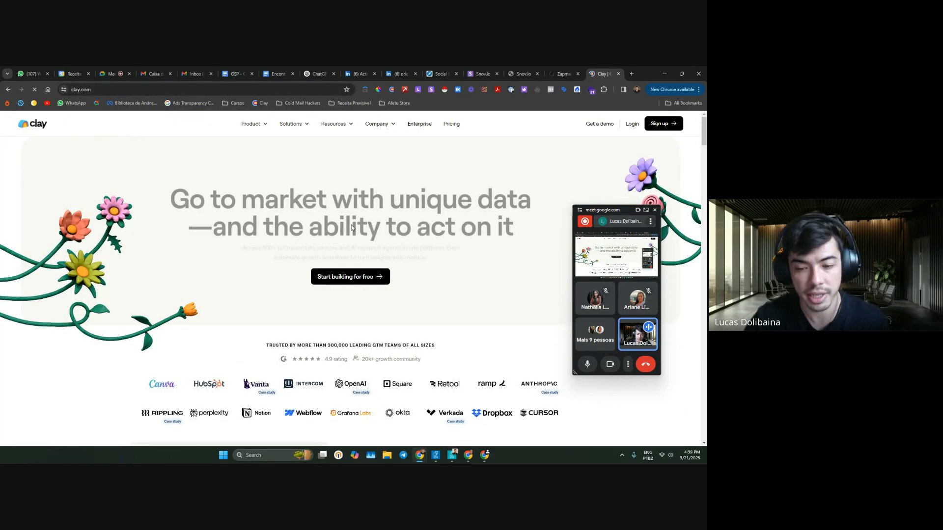
mouse_move(377, 132)
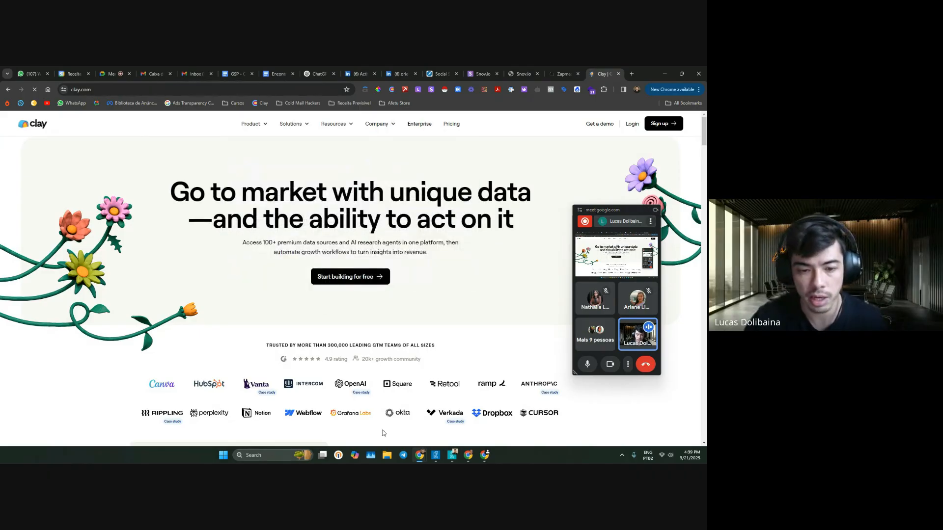
triple_click(407, 241)
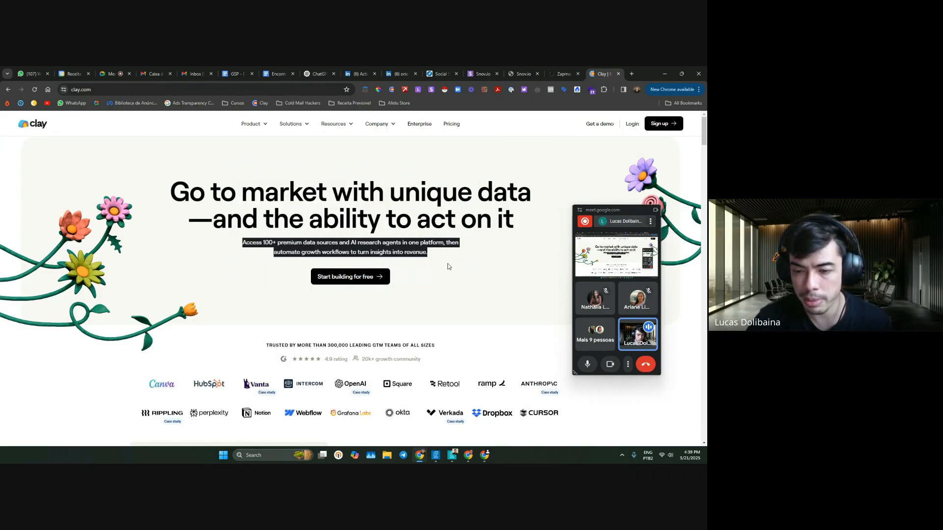
click(472, 326)
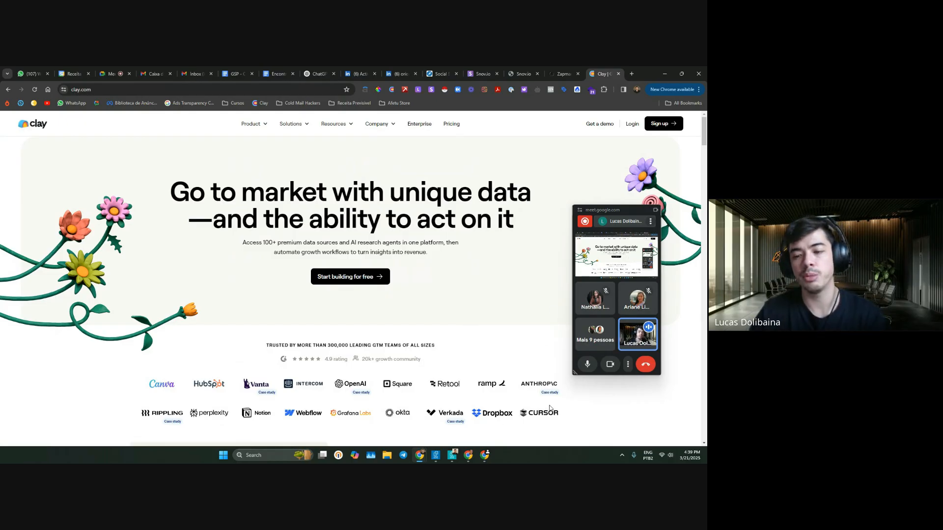
scroll(512, 343, down, 2)
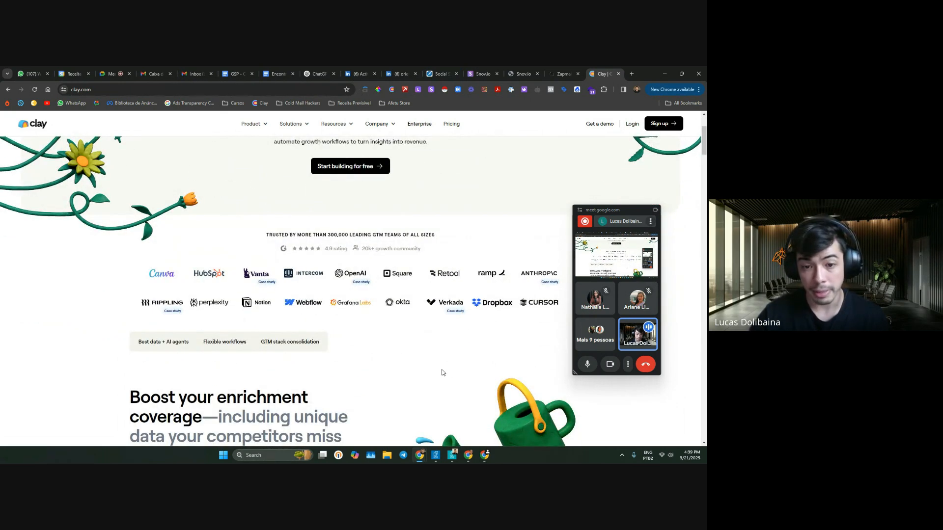
- Switch to the Encontros Snovio document and highlight agenda item 5 on building an outbound campaign, including its metrics and optimization bullet
click(278, 71)
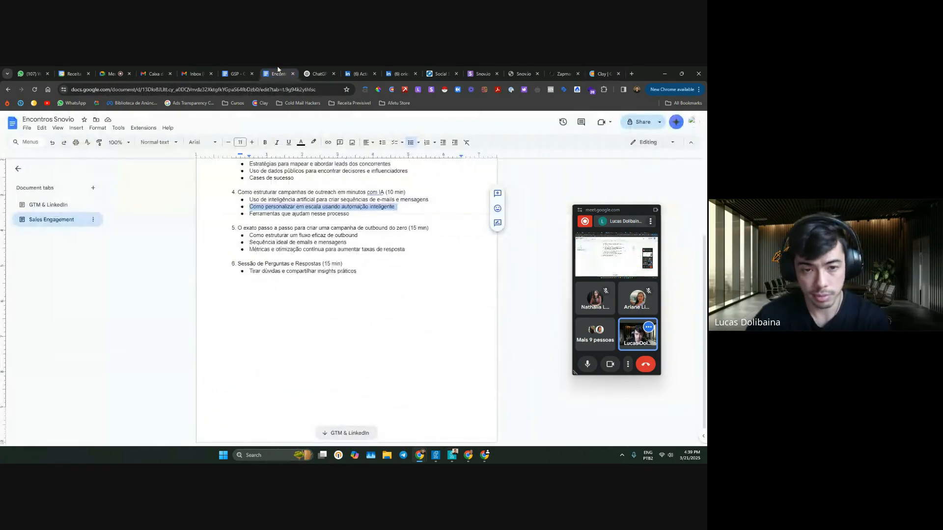
click(216, 236)
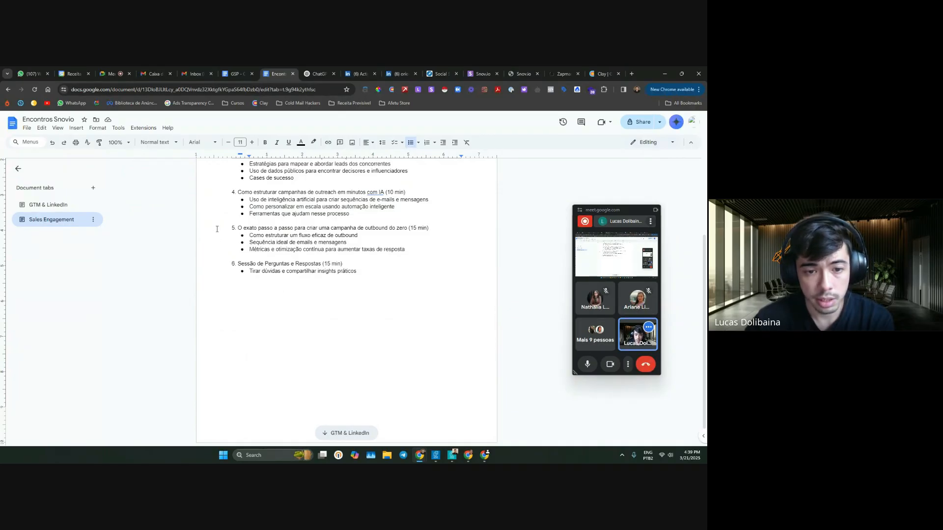
drag(216, 221, 425, 242)
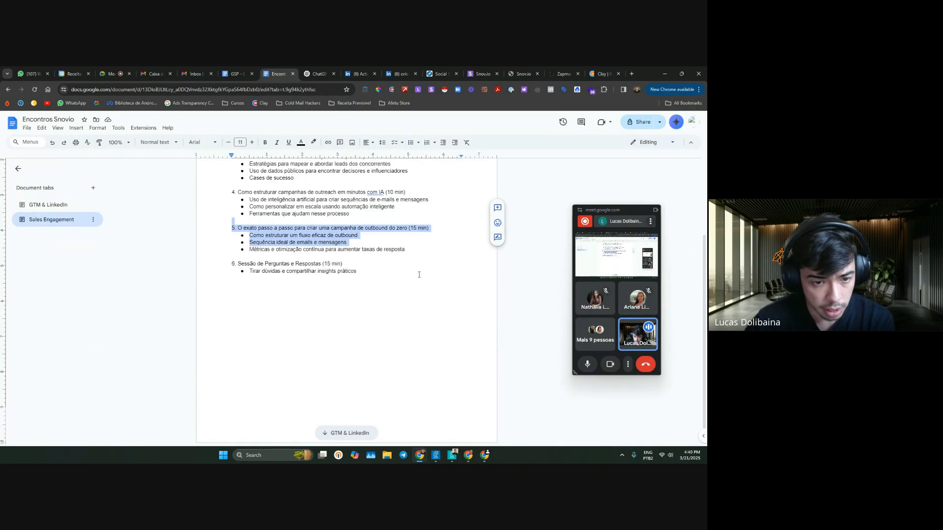
triple_click(421, 249)
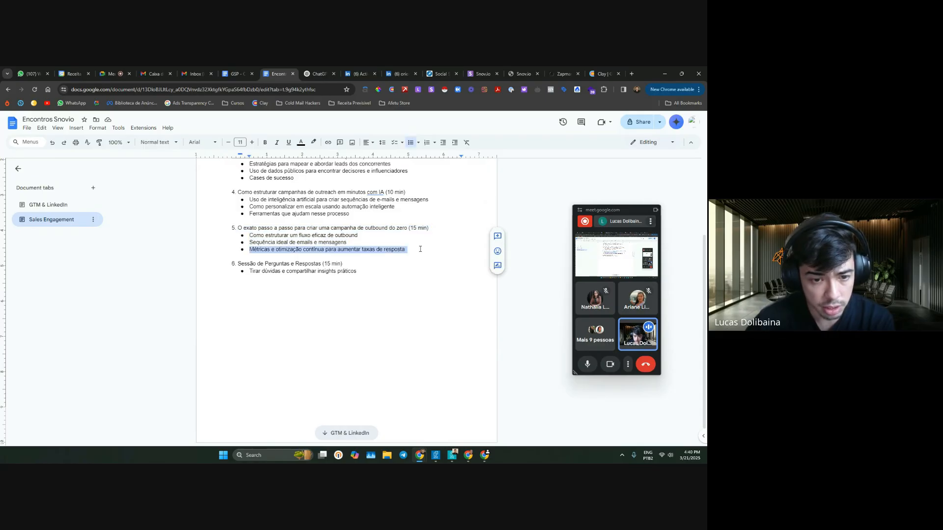
- Highlight agenda items 5 and 6 in the Encontros Snovio document, including their bullets, and clear the selection
click(420, 249)
drag(242, 226, 412, 270)
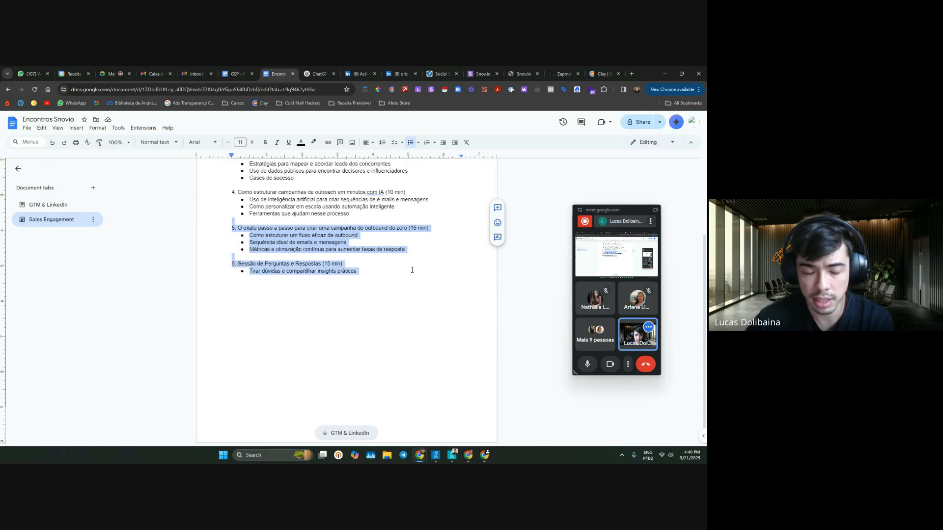
click(260, 278)
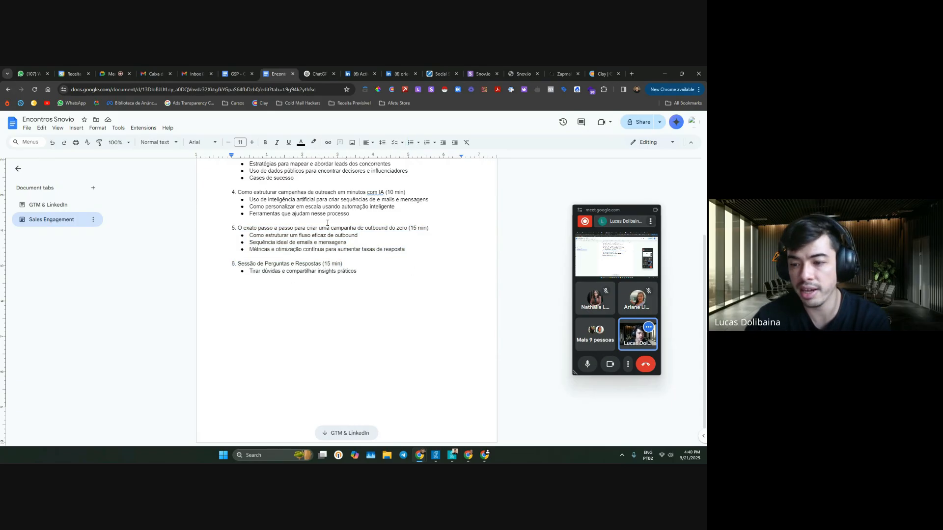
- Check the Google Meet call, then switch to Snov.io and display the list of all campaigns
click(110, 72)
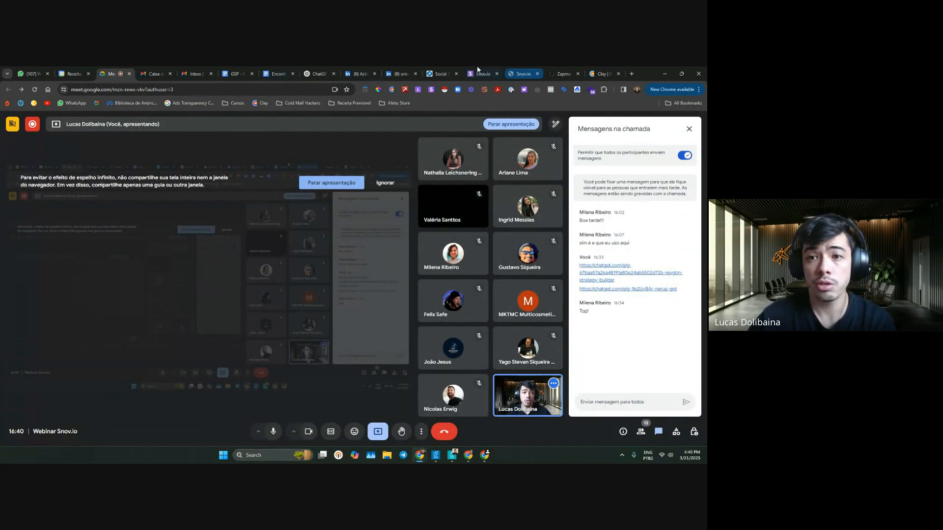
click(479, 74)
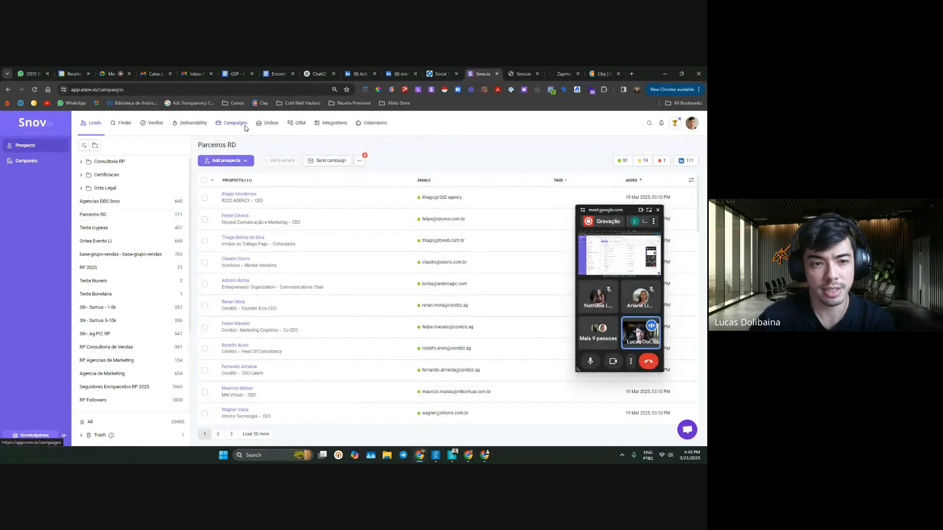
click(245, 128)
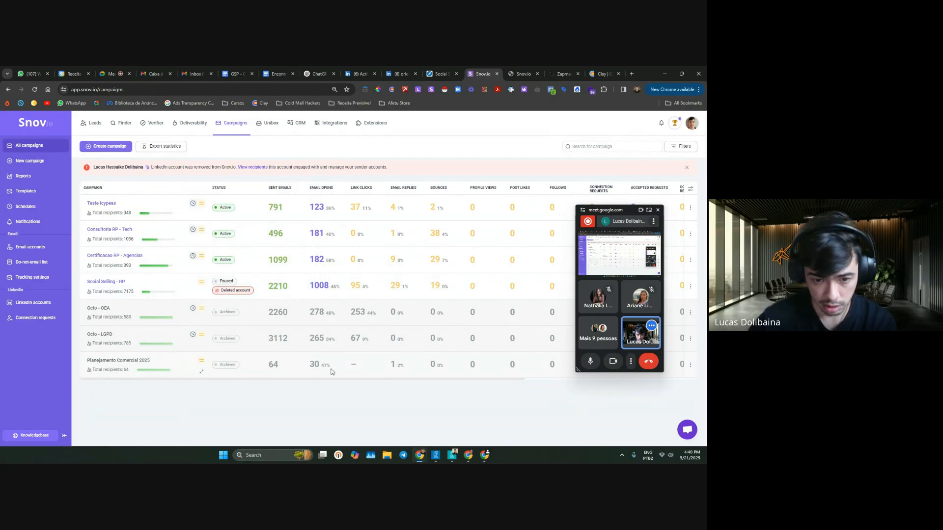
- Highlight email opens for the Octo and Certificacao RP - Agencias campaigns and the link clicks of Octo - OEA
drag(314, 313, 315, 333)
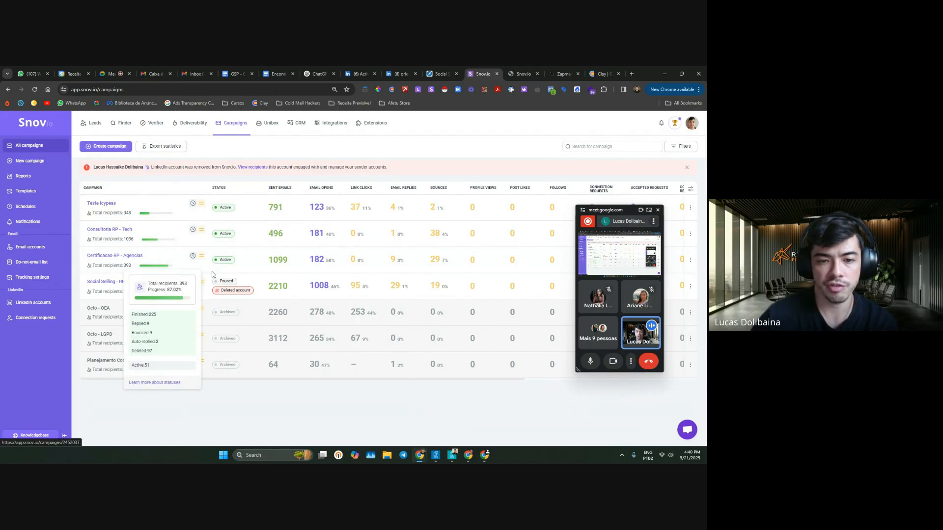
triple_click(331, 262)
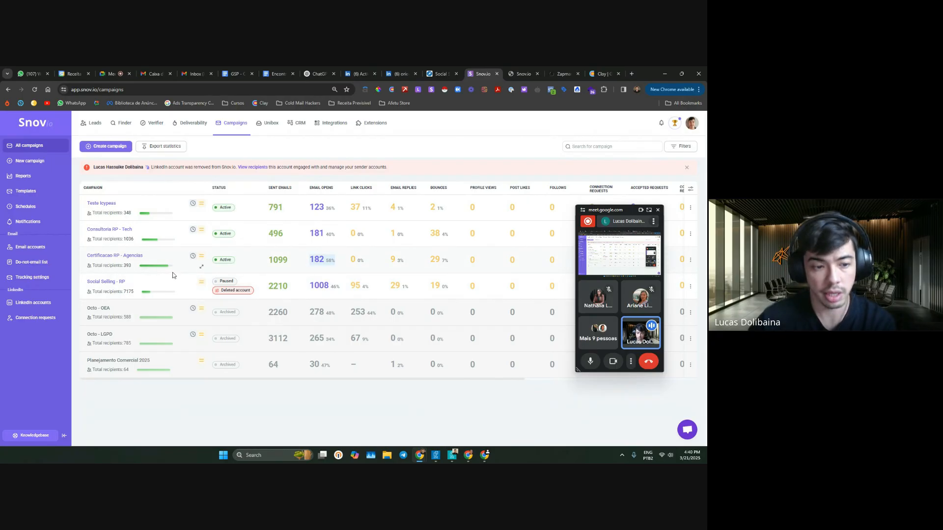
double_click(312, 315)
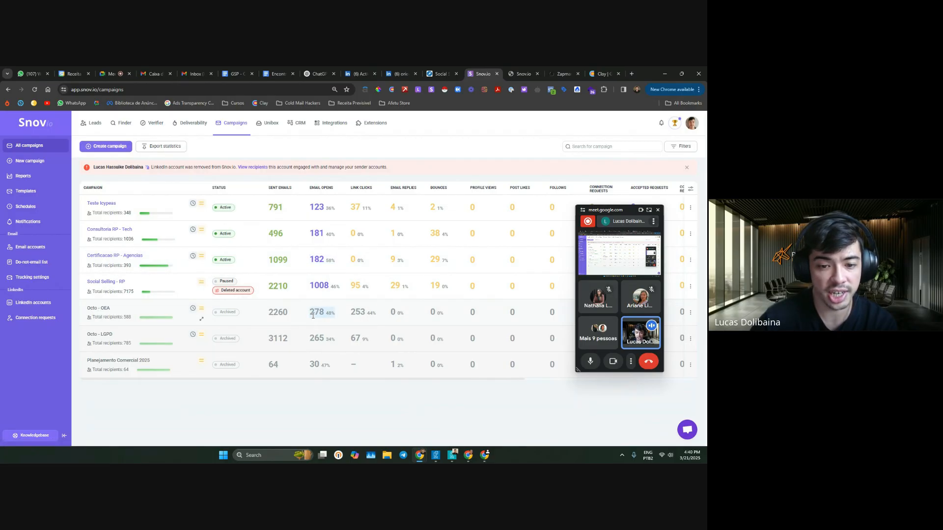
double_click(354, 313)
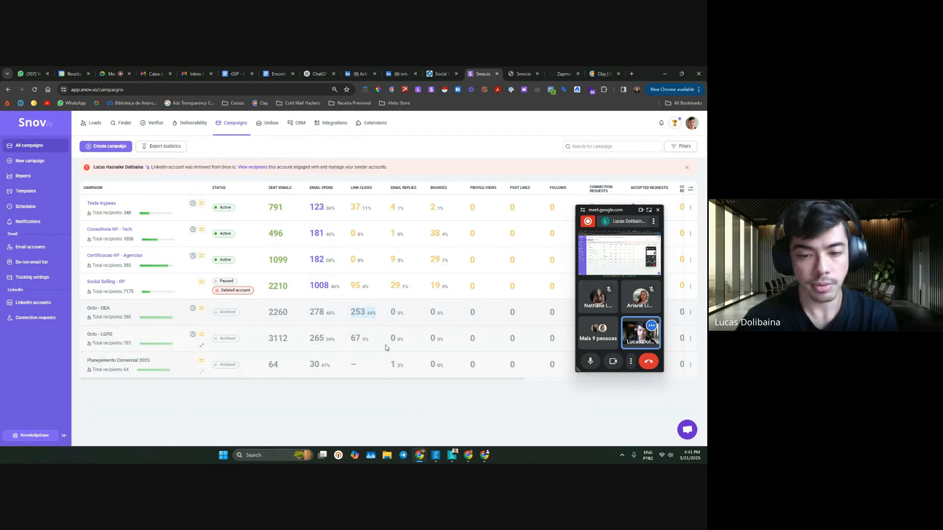
click(360, 310)
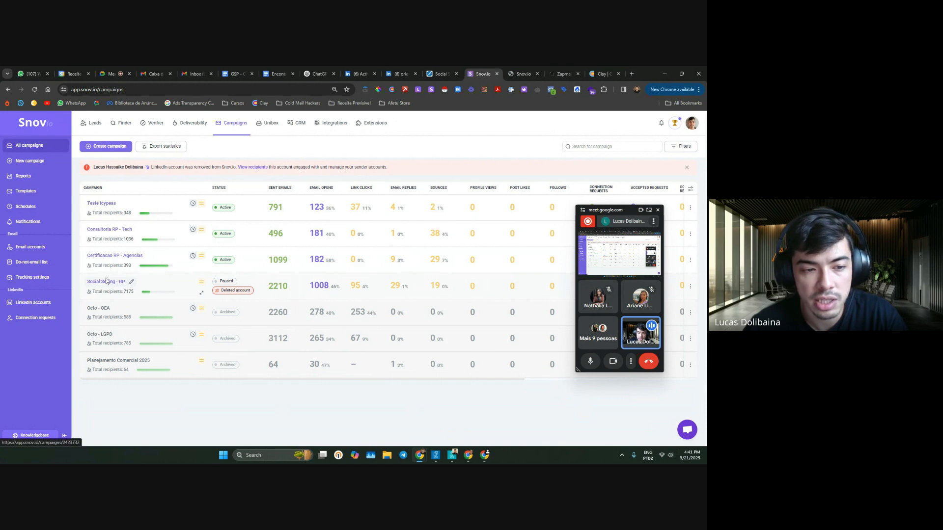
- Open the Certificacao RP - Agencias campaign and review its email steps and general statistics
click(113, 257)
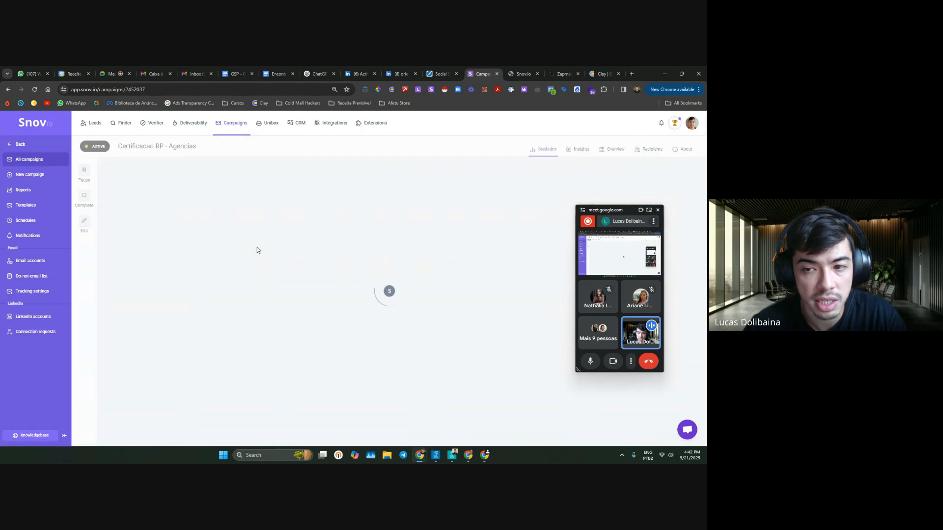
scroll(257, 247, down, 3)
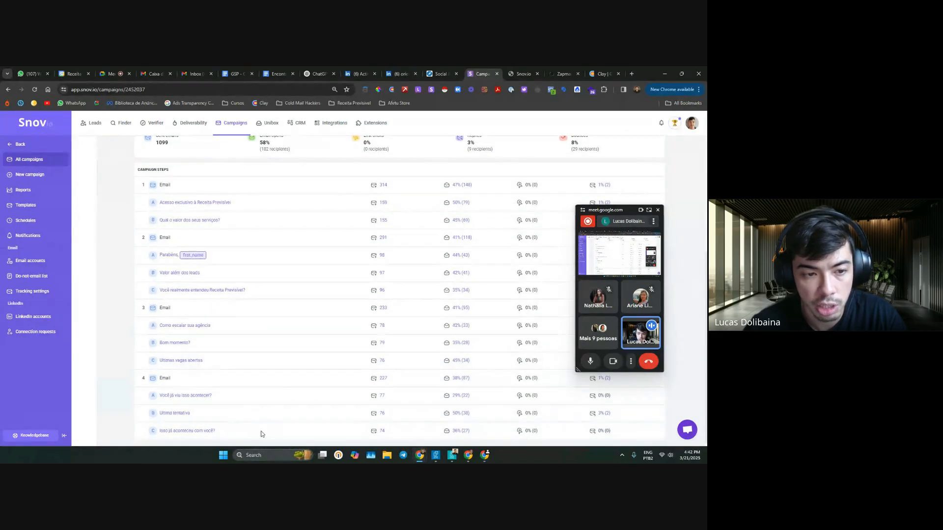
scroll(315, 208, up, 5)
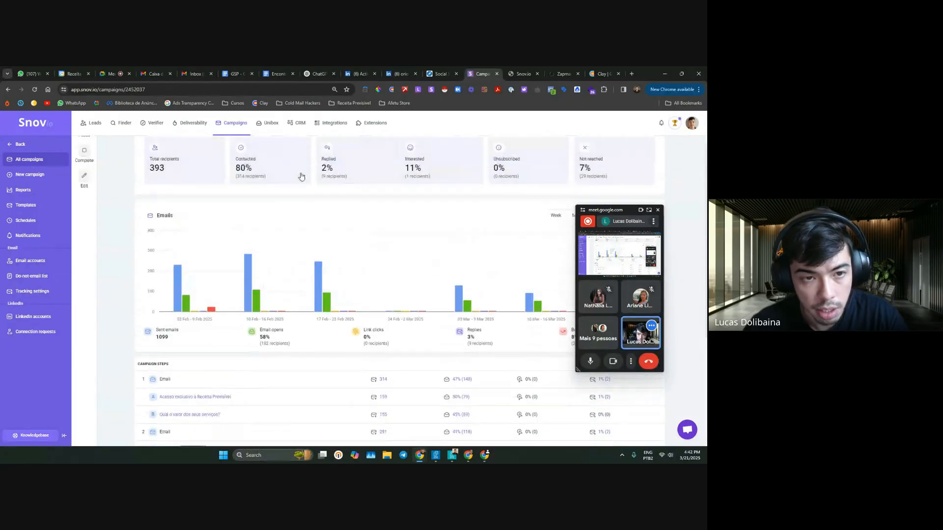
- Open the Social Selling - RP campaign from the campaign list and review its workflow overview and per-step statistics
click(235, 125)
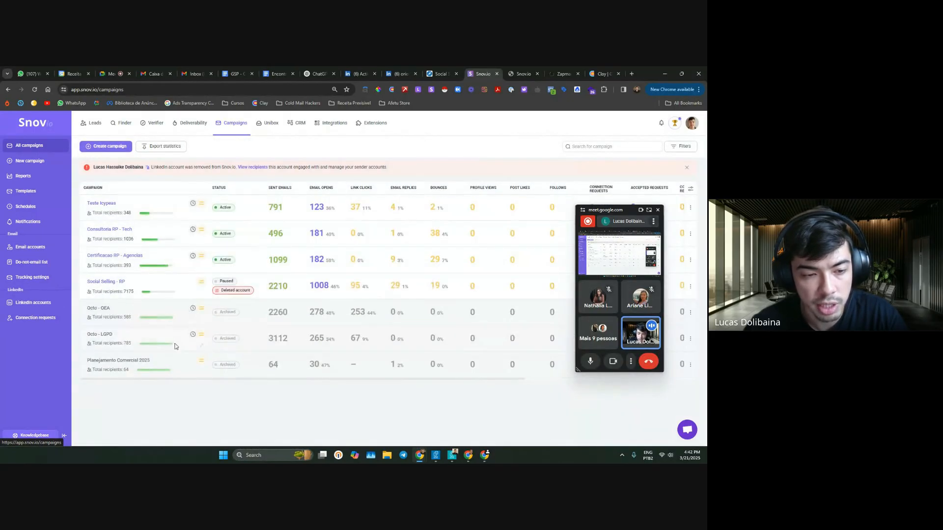
click(112, 282)
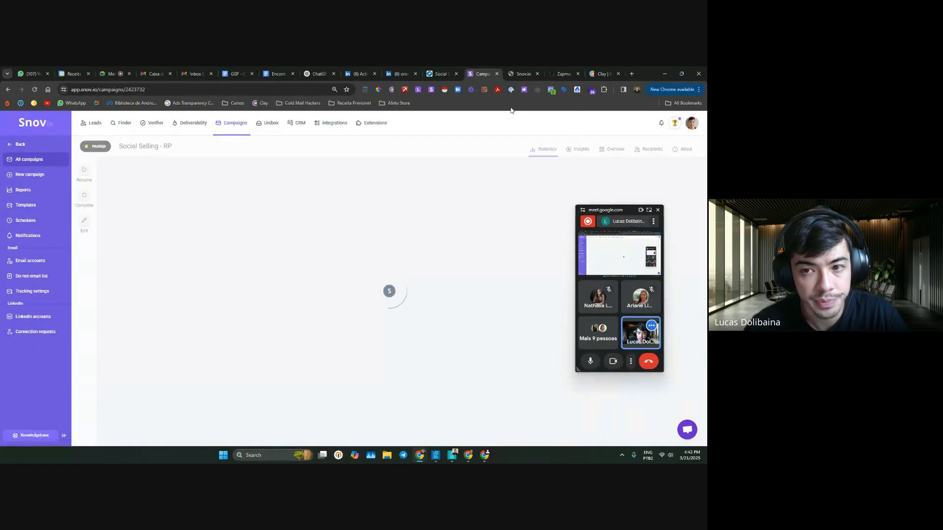
click(614, 150)
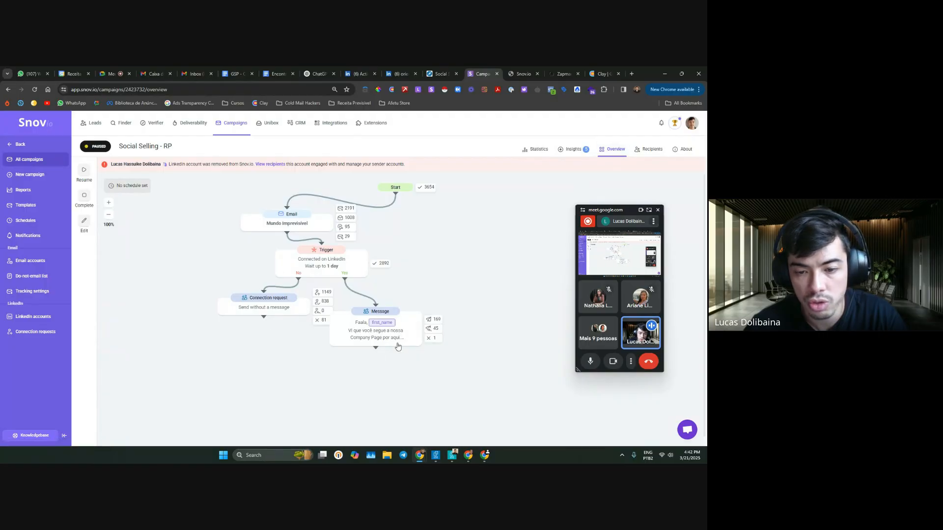
click(539, 149)
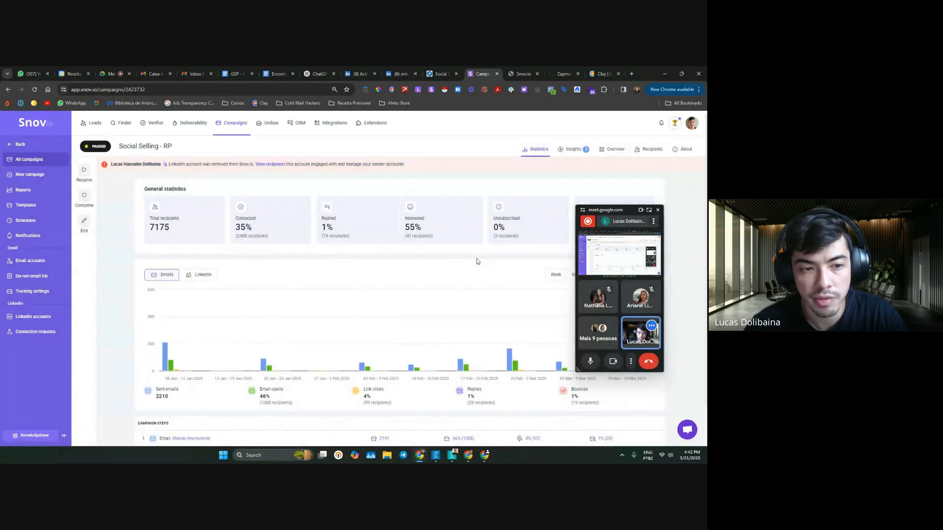
scroll(476, 261, down, 1)
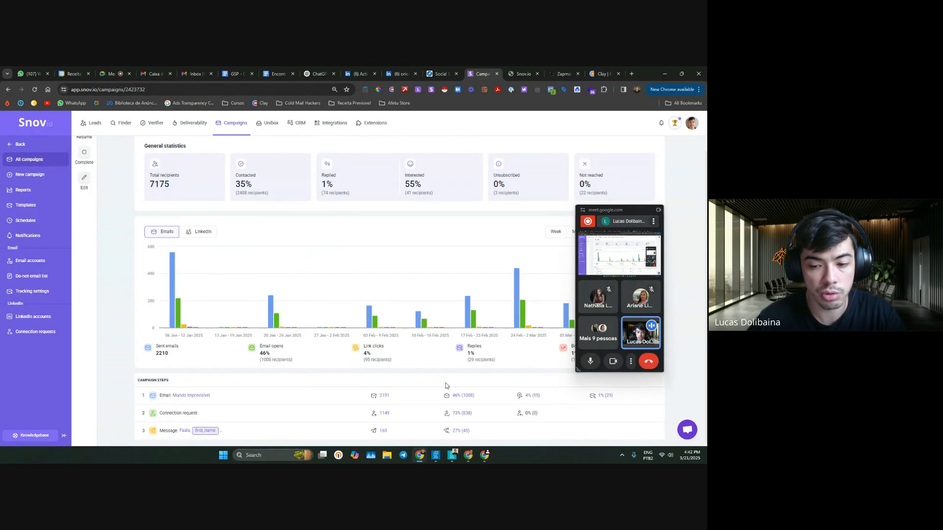
- Switch to Linked Helper and highlight the Webinar Snovio campaign's replied rate, then show the orienteme company page on LinkedIn
click(451, 457)
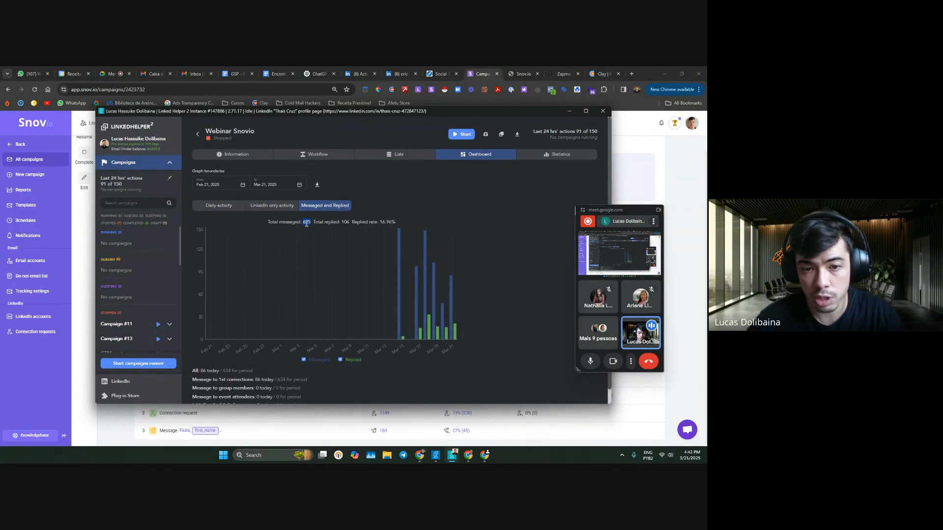
triple_click(382, 223)
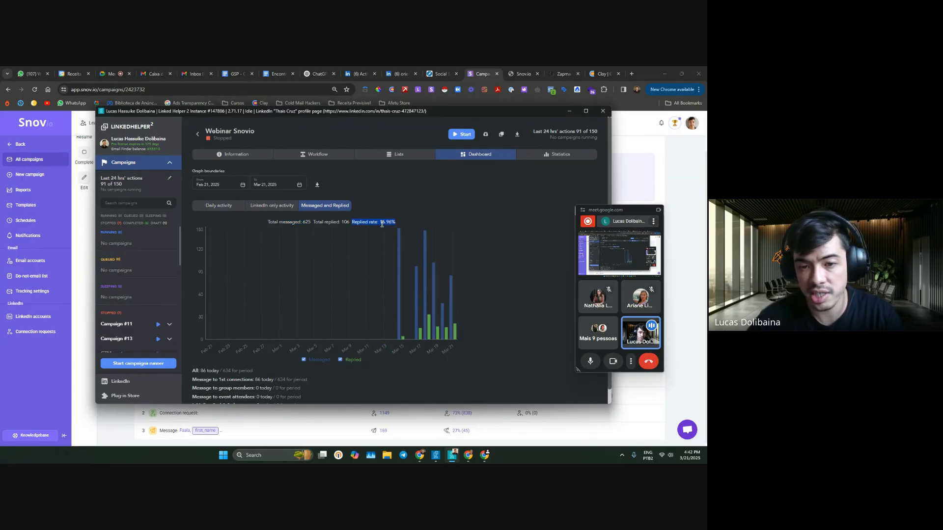
click(409, 70)
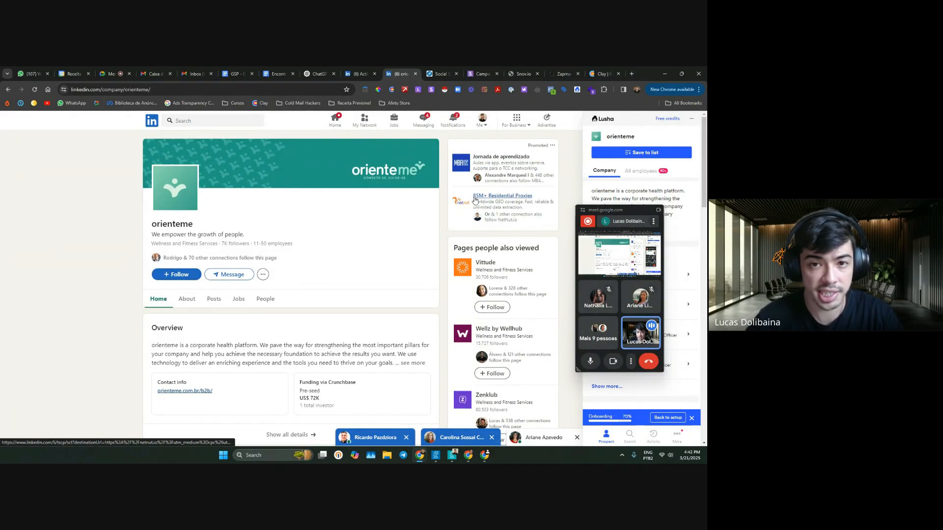
- Return to Snov.io, review the Social Selling - RP statistics and show the campaign's workflow overview again
click(480, 74)
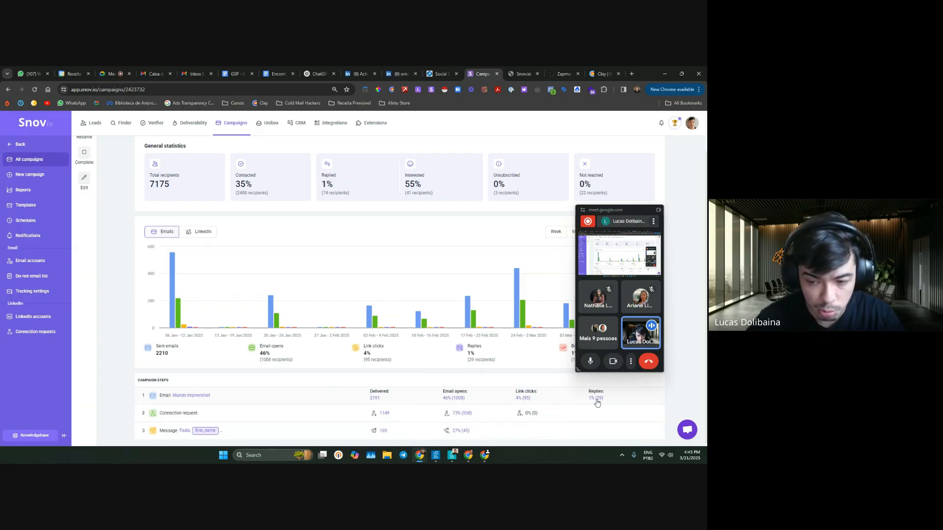
scroll(447, 349, up, 1)
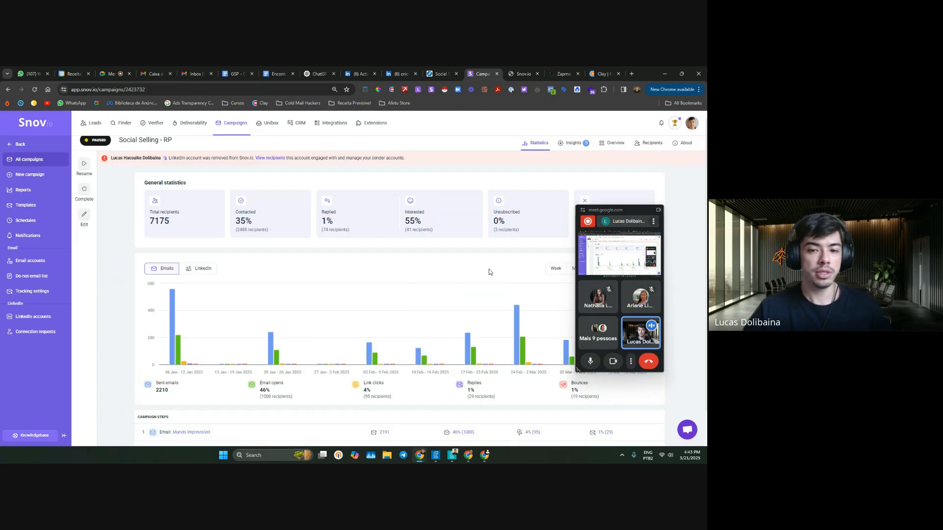
scroll(491, 269, up, 1)
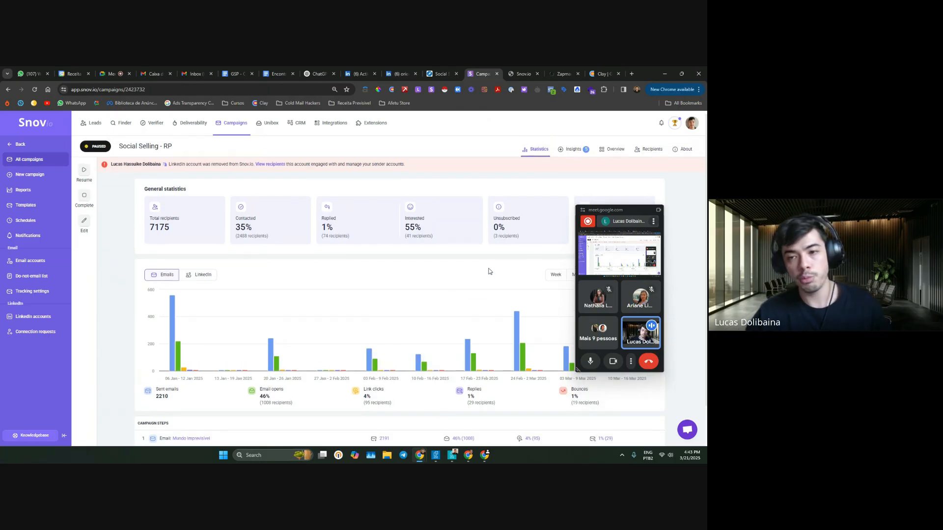
click(616, 149)
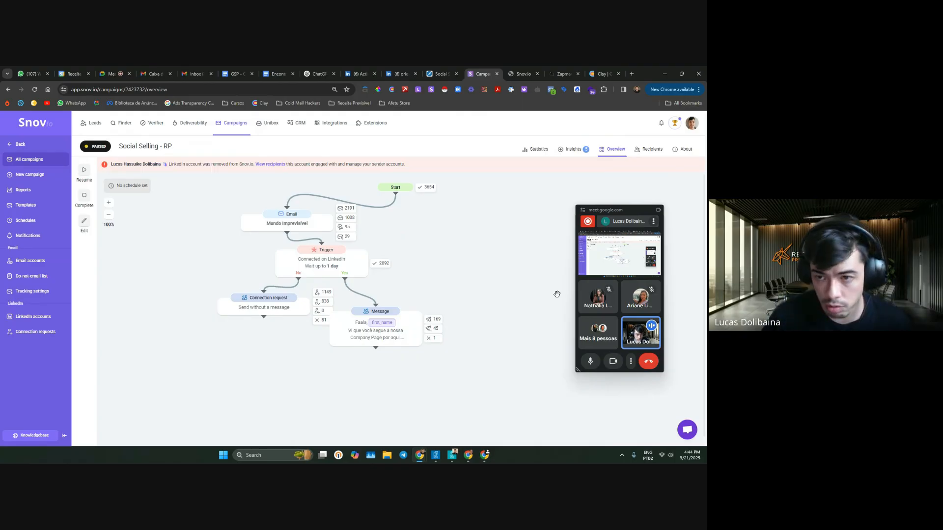
- Open the Certificacao RP - Agencias campaign from the campaign list and examine its email and delay workflow overview
click(229, 123)
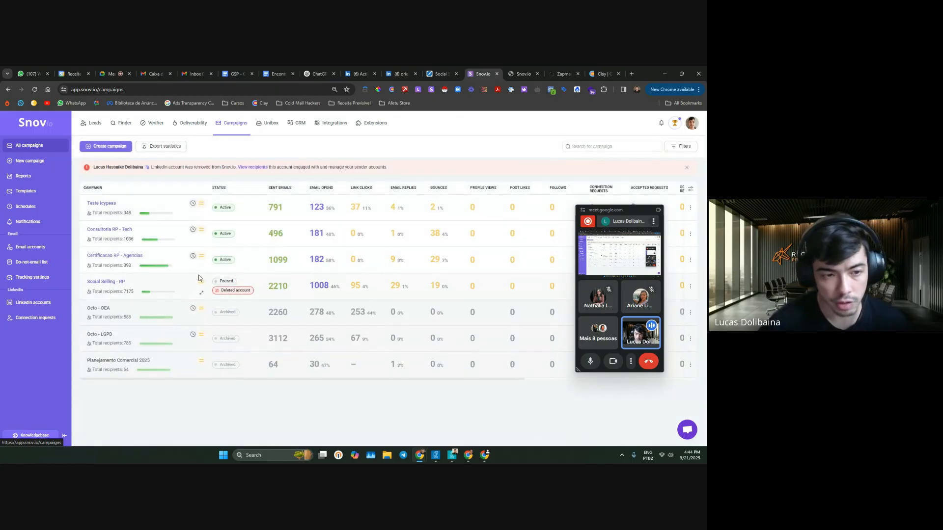
click(130, 257)
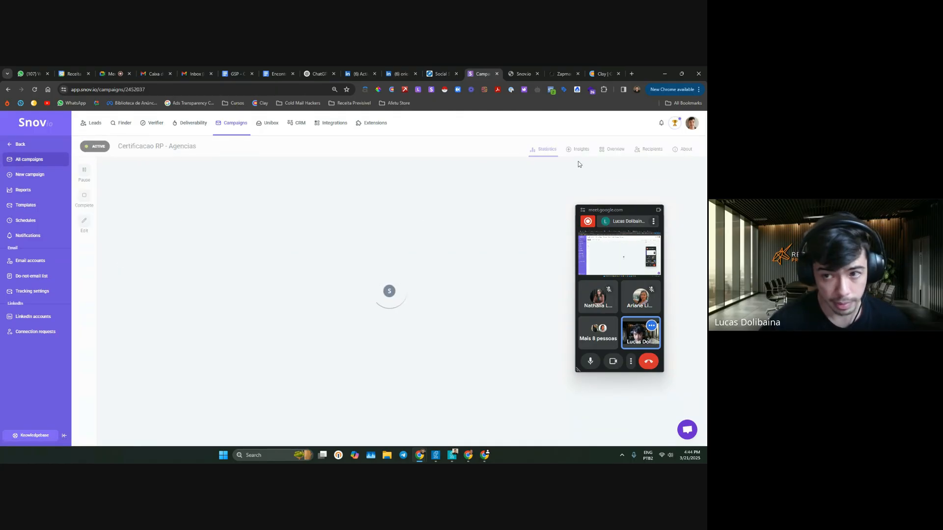
click(607, 152)
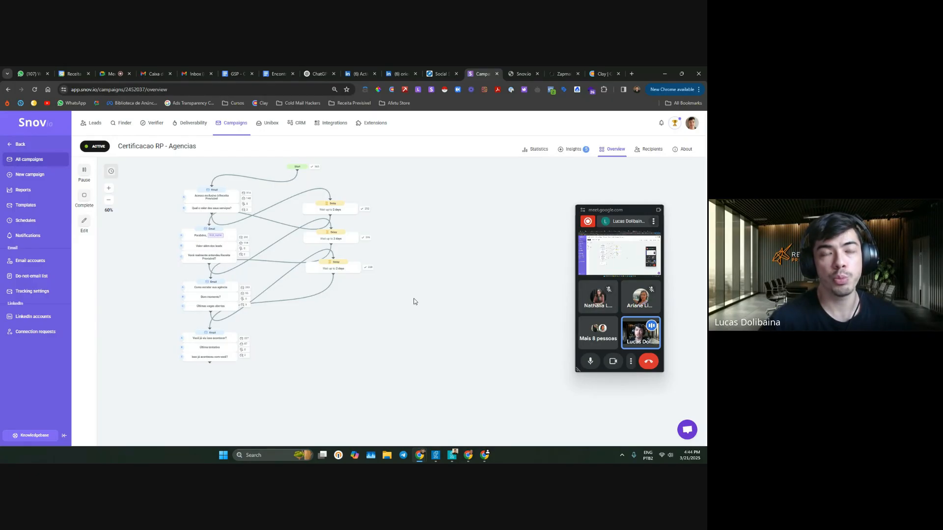
mouse_move(216, 203)
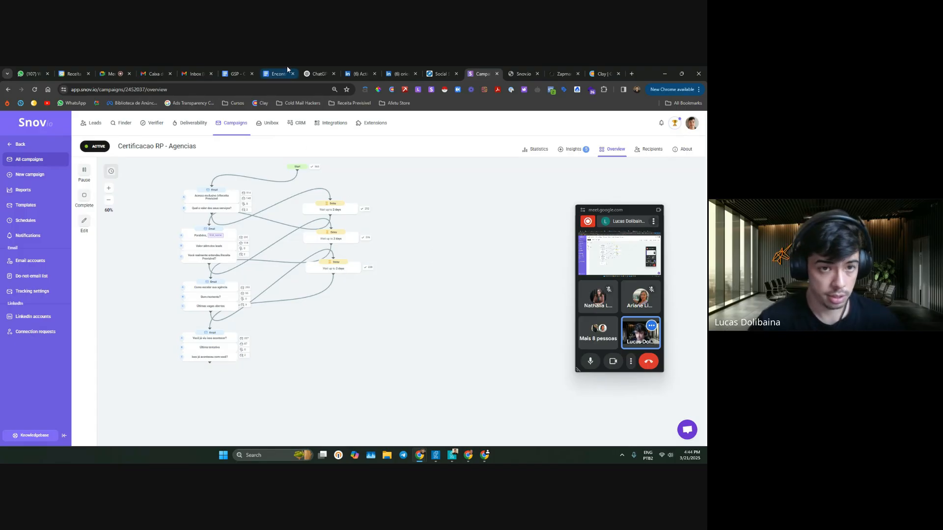
- Switch to the Google Meet call and go to the message field of the in-call chat
click(113, 73)
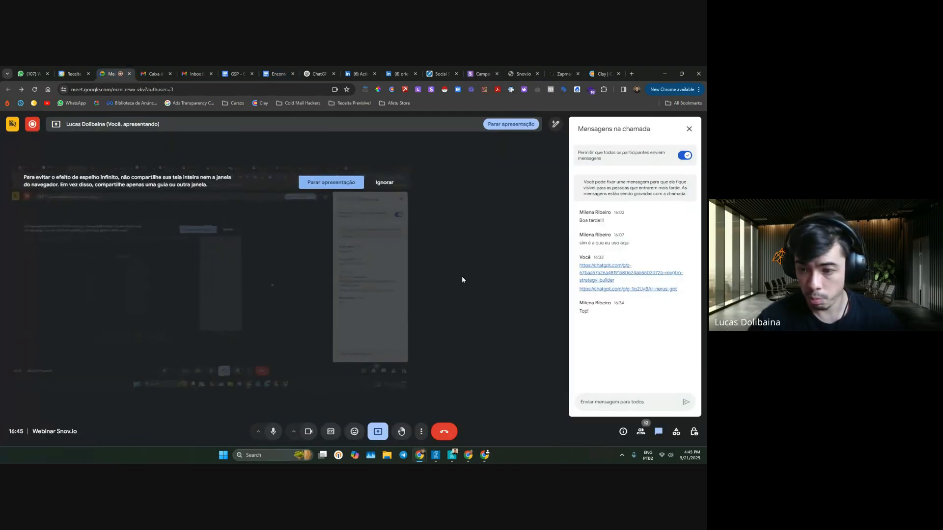
click(580, 401)
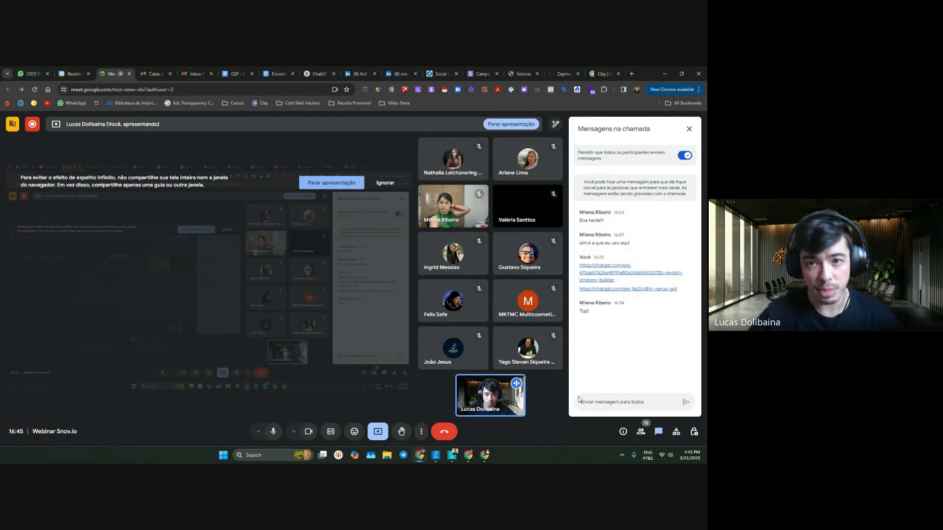